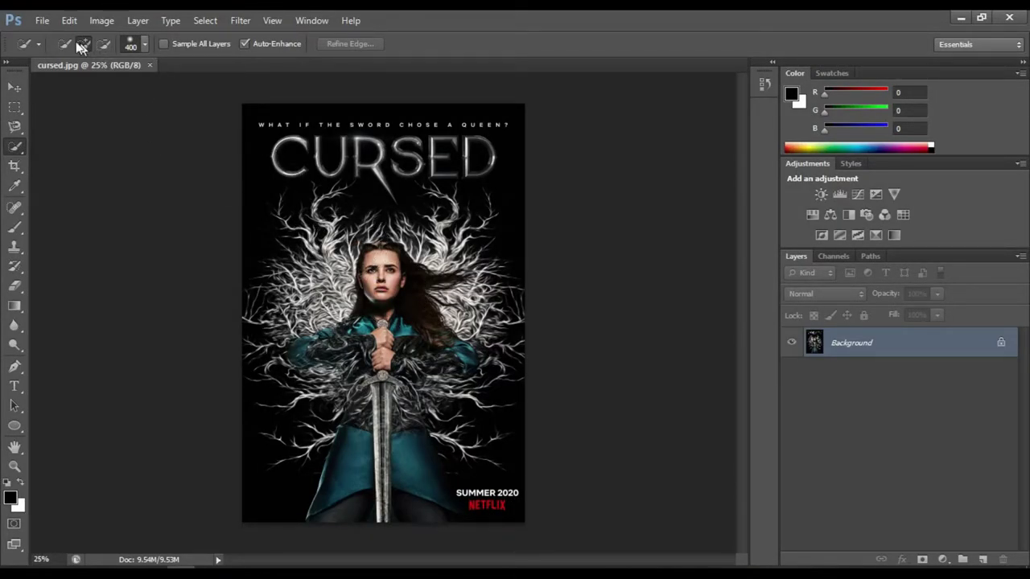
# Resize cursed.jpg to 2000 px wide with constrained proportions, then centre the woman's face.
pyautogui.click(70, 18)
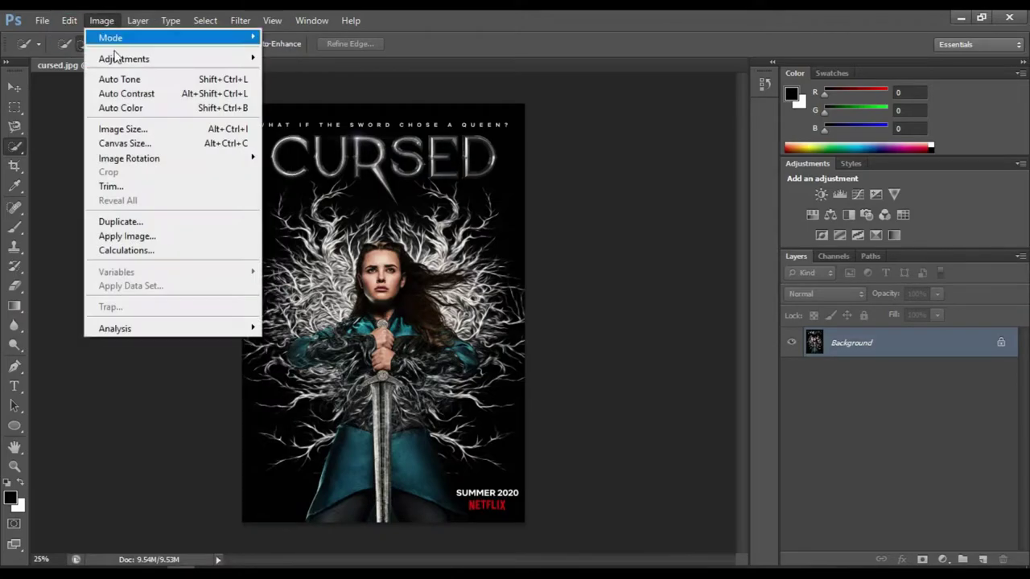
pyautogui.click(129, 131)
pyautogui.write('20')
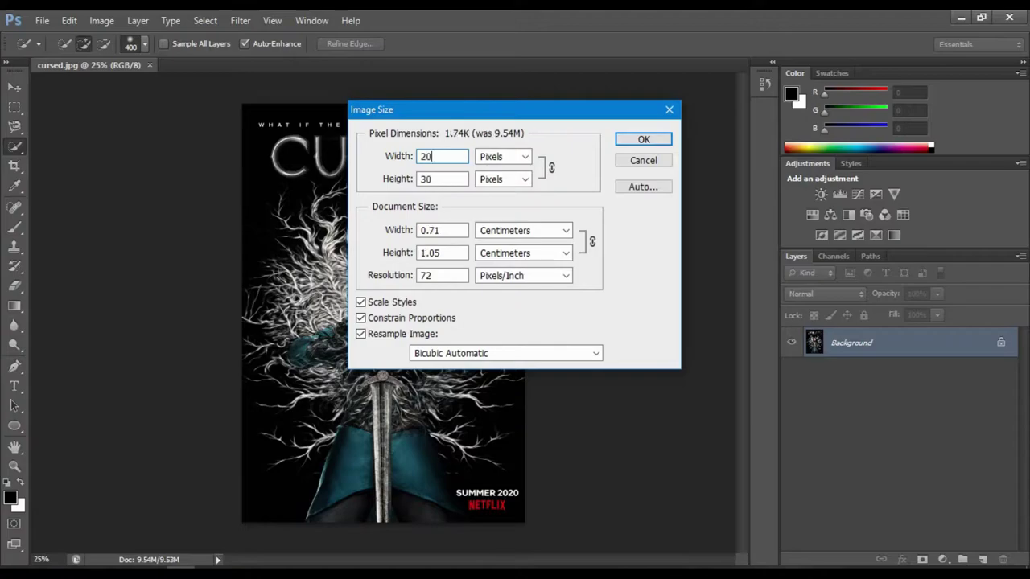
pyautogui.write('00')
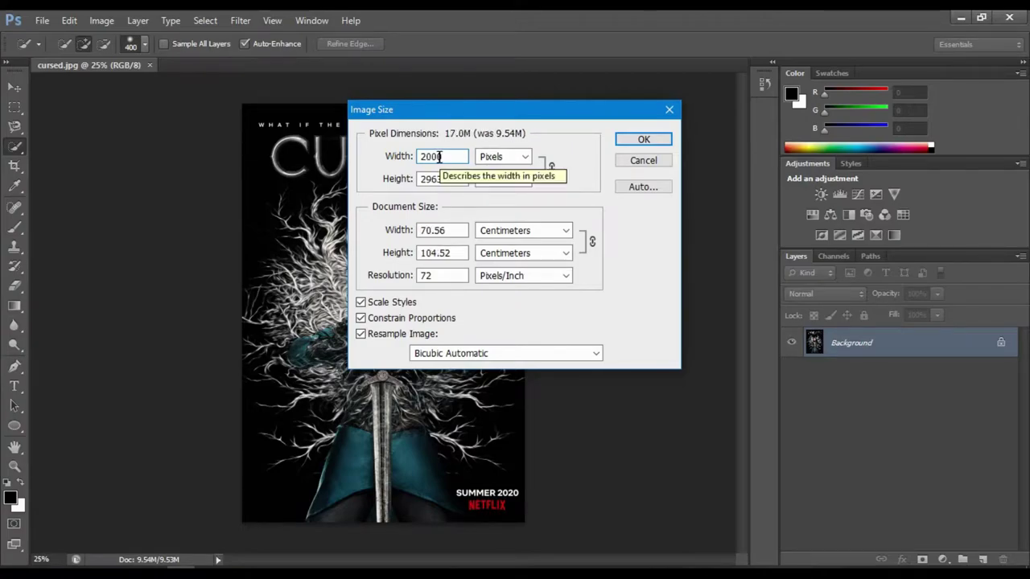
pyautogui.click(636, 139)
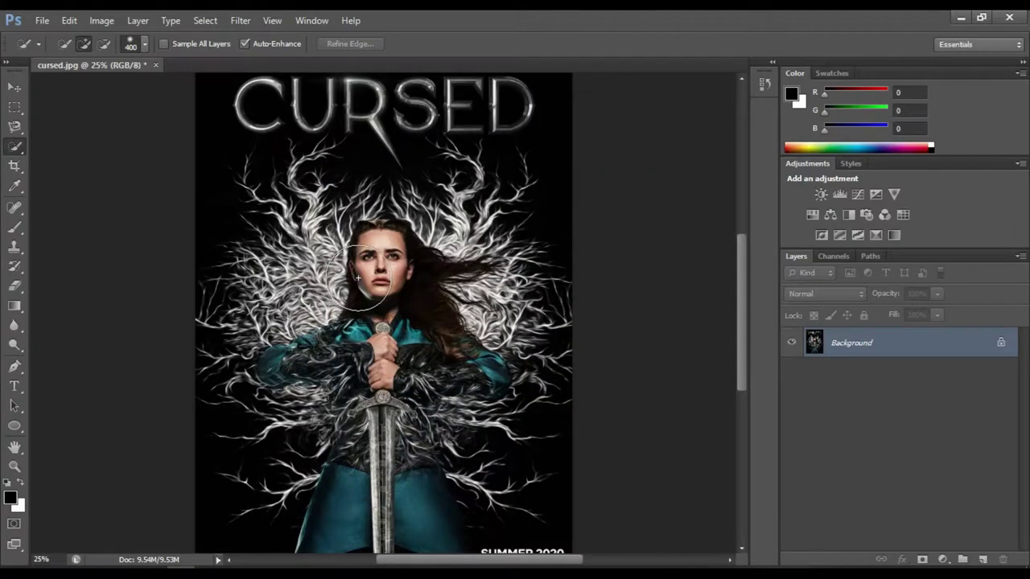
pyautogui.scroll(2, 358, 277)
pyautogui.scroll(2, 359, 282)
pyautogui.moveTo(355, 303); pyautogui.dragTo(435, 237)
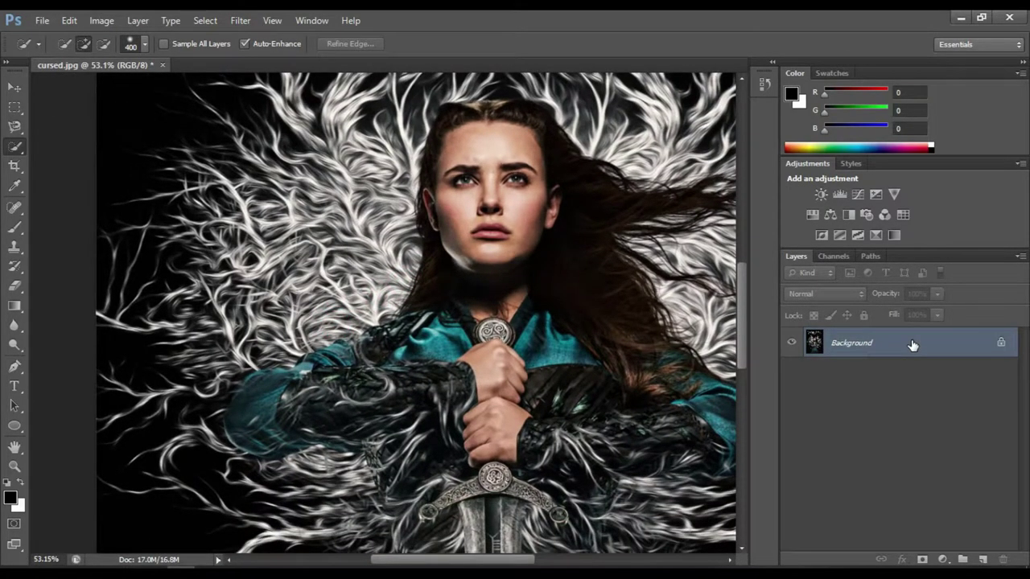
# Duplicate Background into Layer 1 and pick the Quick Selection Tool with a larger brush.
pyautogui.hotkey('ctrl', 'j')
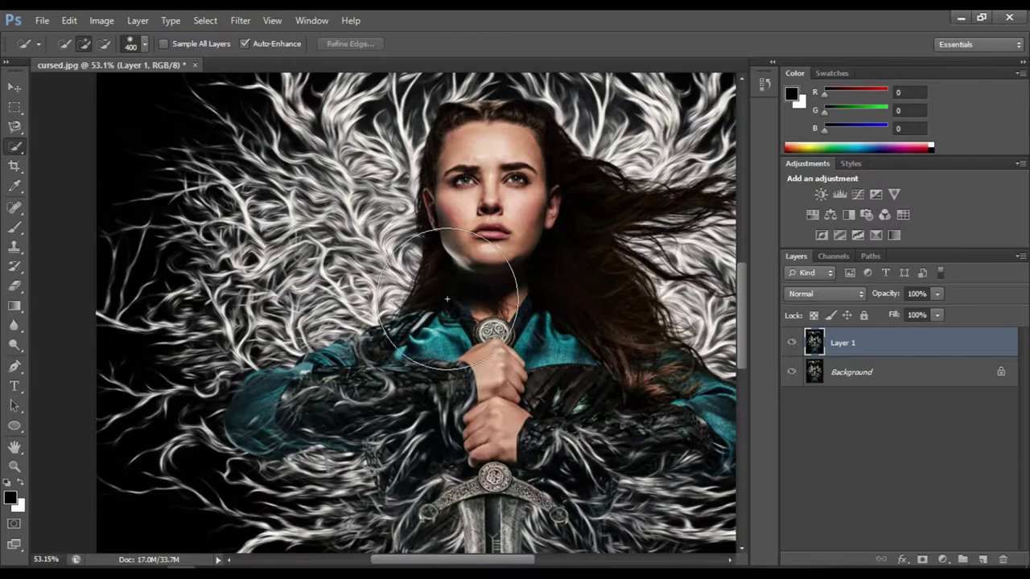
pyautogui.moveTo(326, 287); pyautogui.dragTo(416, 460)
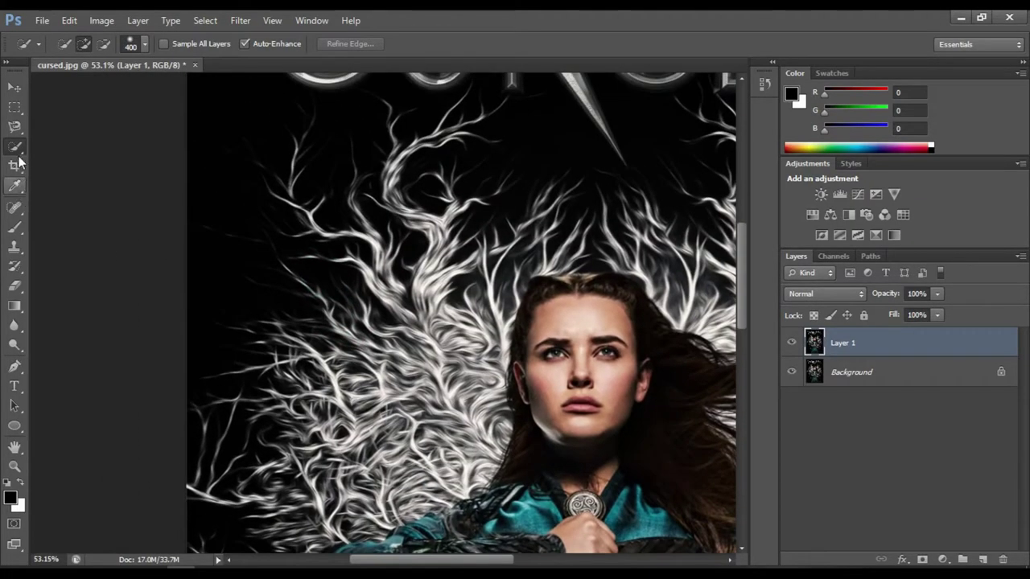
pyautogui.rightClick(17, 147)
pyautogui.click(47, 145)
pyautogui.press(']')
pyautogui.press(']')
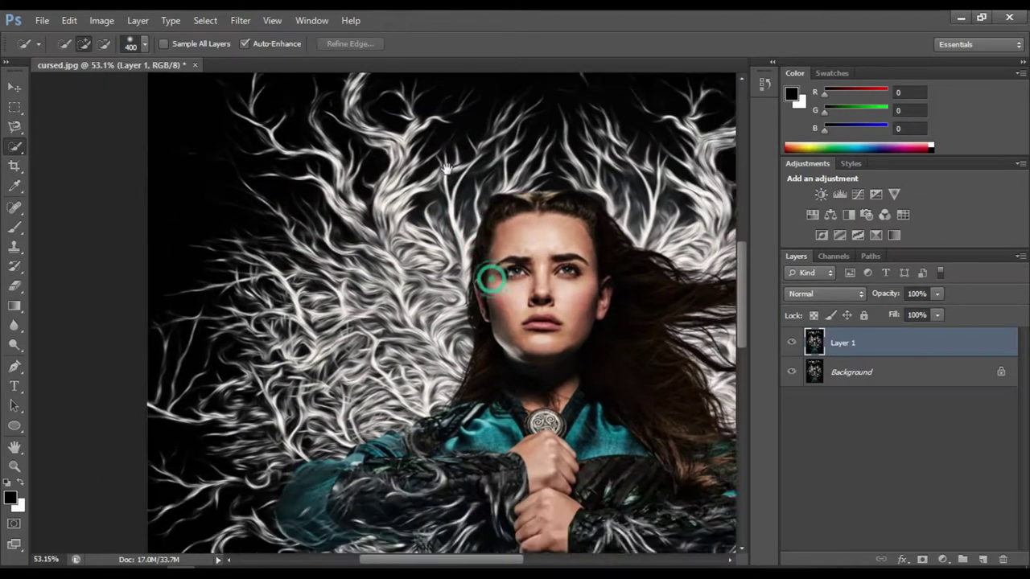
pyautogui.moveTo(494, 271); pyautogui.dragTo(450, 214)
# Paint a quick selection over the woman's figure, shrinking the brush for detail.
pyautogui.click(338, 274)
pyautogui.moveTo(338, 274); pyautogui.dragTo(524, 363)
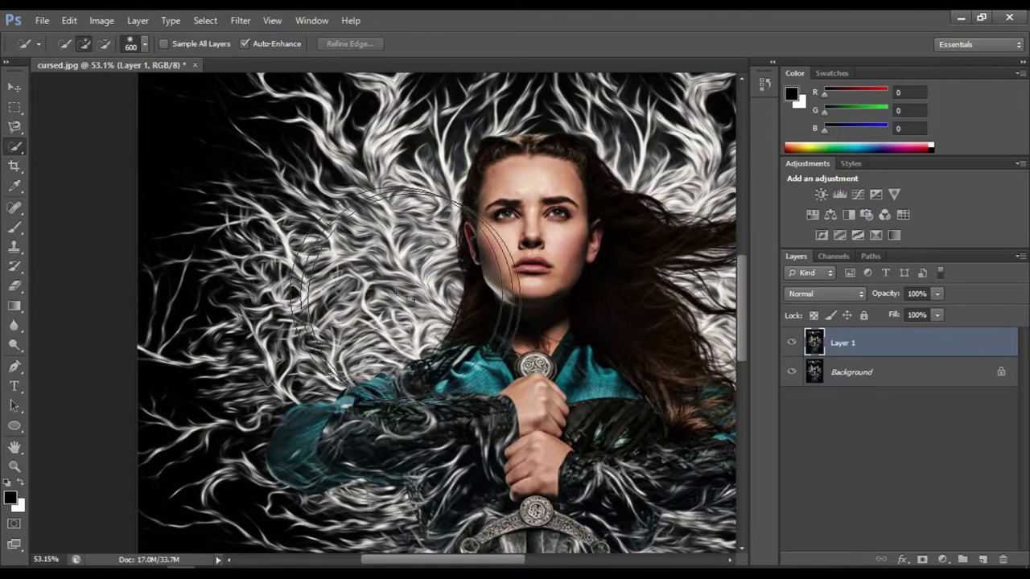
pyautogui.scroll(-5, 493, 296)
pyautogui.scroll(-5, 492, 295)
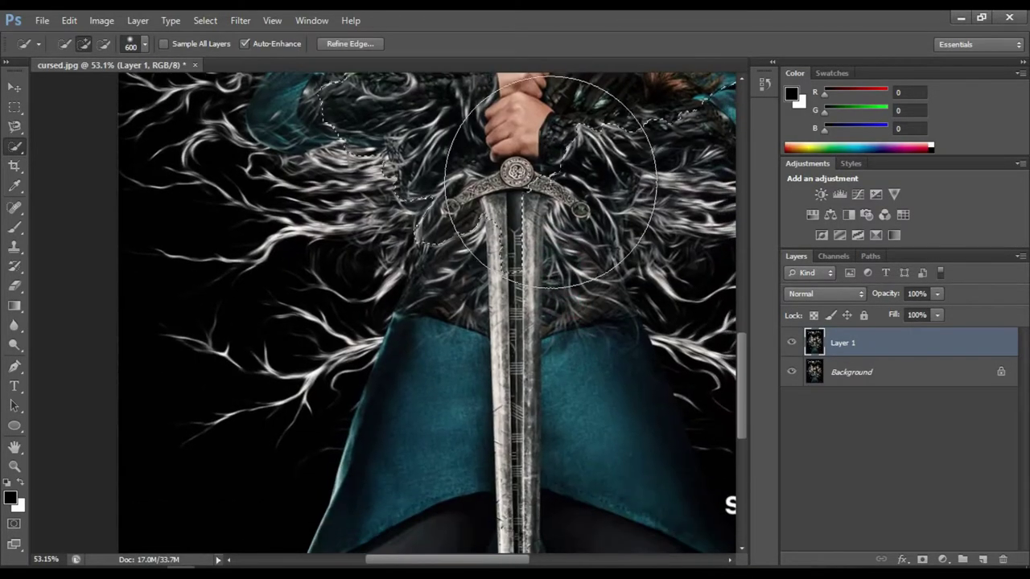
pyautogui.scroll(-5, 482, 233)
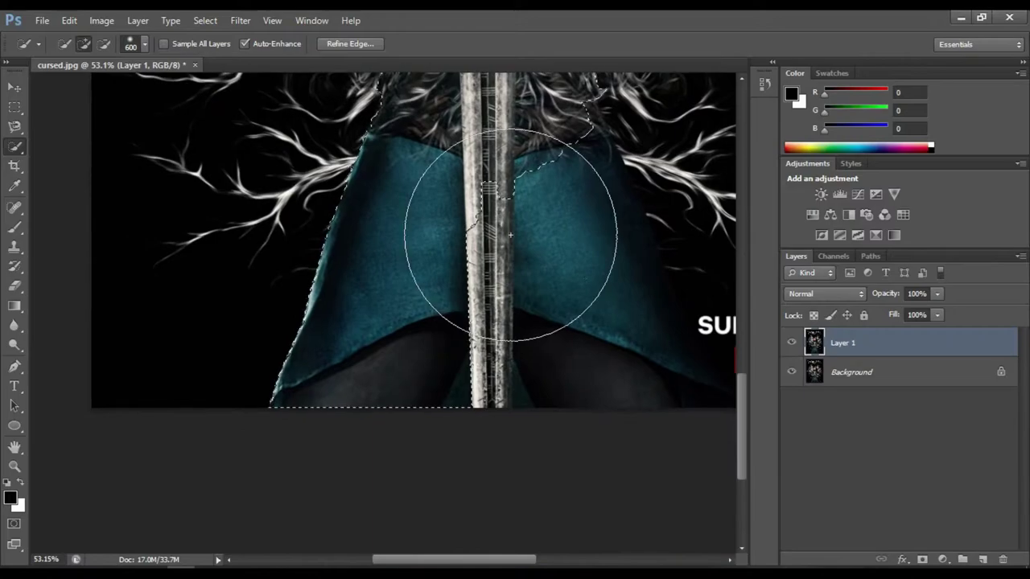
pyautogui.press('[')
pyautogui.press('[')
pyautogui.press('[')
pyautogui.hscroll(5, 387, 348)
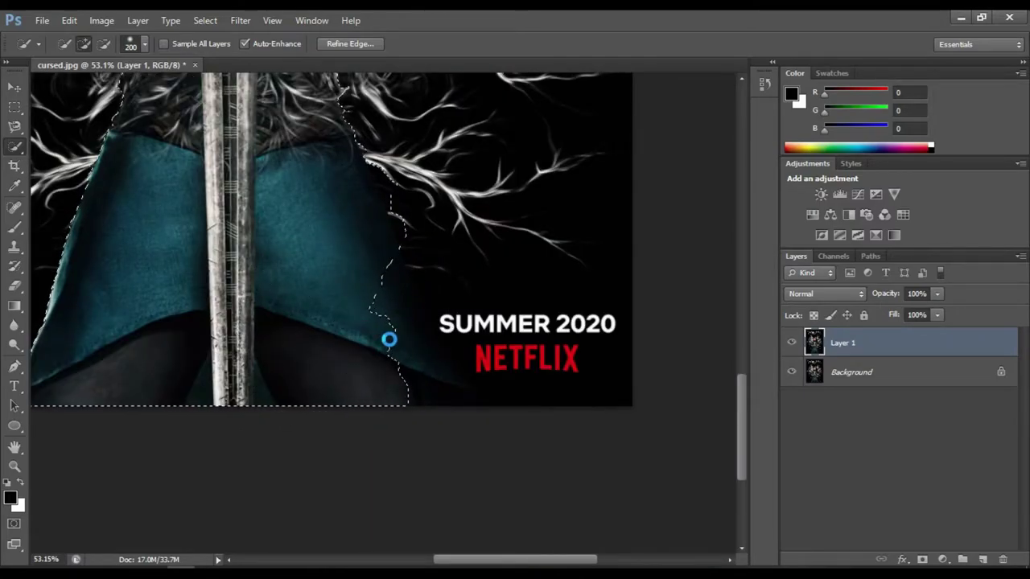
pyautogui.moveTo(388, 338); pyautogui.dragTo(368, 301)
pyautogui.scroll(5, 547, 497)
pyautogui.hscroll(-2, 547, 496)
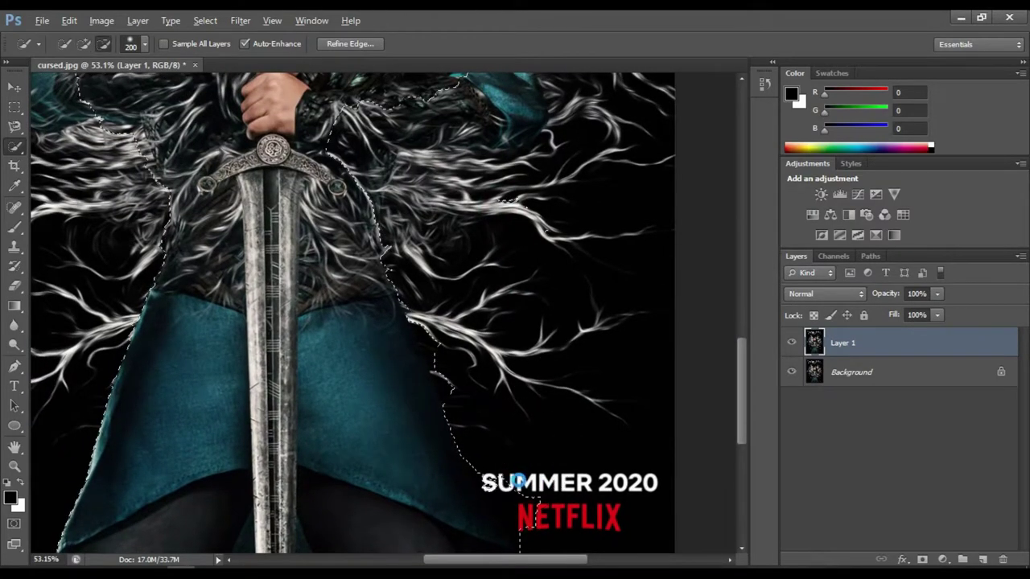
# Keep the SUMMER 2020 text out and extend the selection across the right arm.
pyautogui.moveTo(523, 475); pyautogui.dragTo(463, 475)
pyautogui.moveTo(456, 436); pyautogui.dragTo(410, 425)
pyautogui.scroll(5, 372, 294)
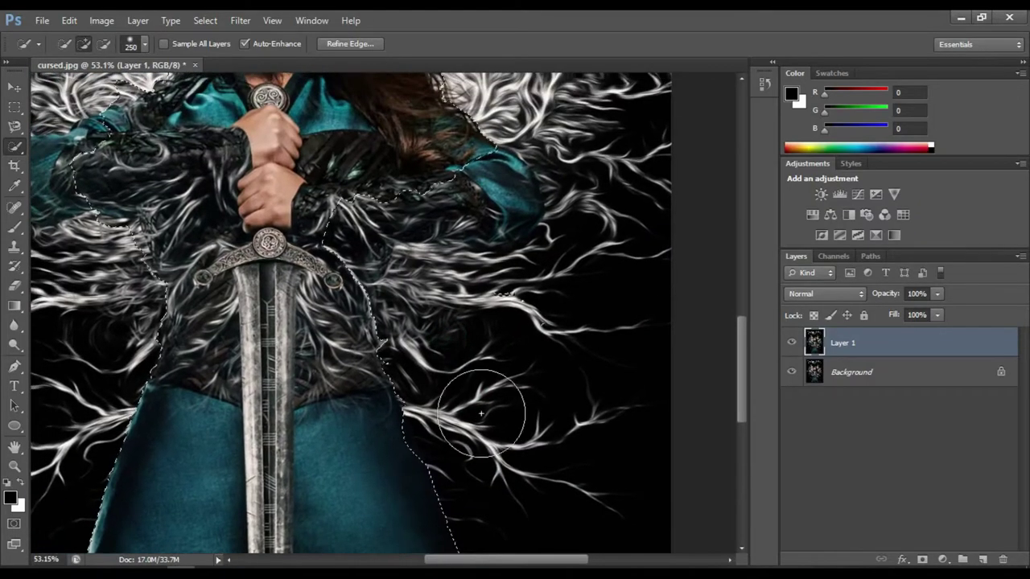
pyautogui.scroll(2, 372, 295)
pyautogui.press(']')
pyautogui.moveTo(372, 295)
pyautogui.mouseDown()
pyautogui.moveTo(425, 294)
pyautogui.moveTo(425, 285)
pyautogui.moveTo(515, 292)
pyautogui.moveTo(620, 247)
pyautogui.mouseUp()
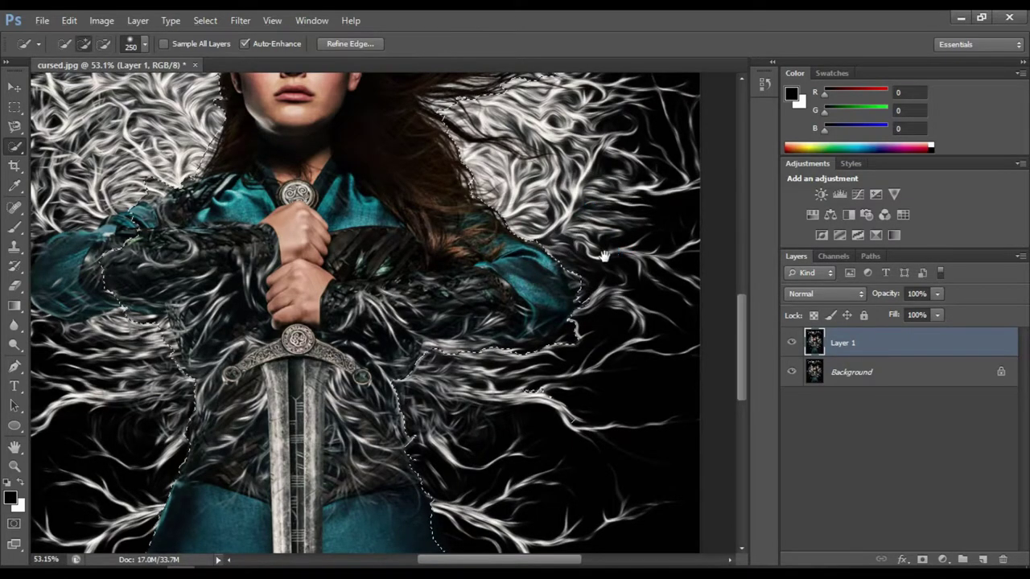
# Subtract stray background branches near the hair and add the flowing hair strands.
pyautogui.scroll(-2, 612, 249)
pyautogui.moveTo(588, 242)
pyautogui.mouseDown()
pyautogui.moveTo(568, 247)
pyautogui.moveTo(571, 211)
pyautogui.mouseUp()
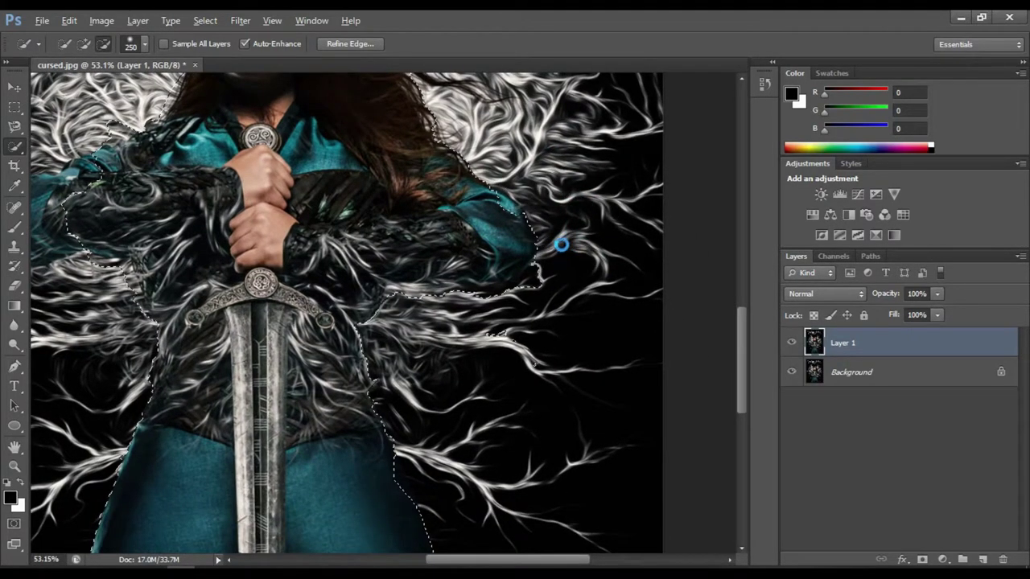
pyautogui.scroll(4, 585, 230)
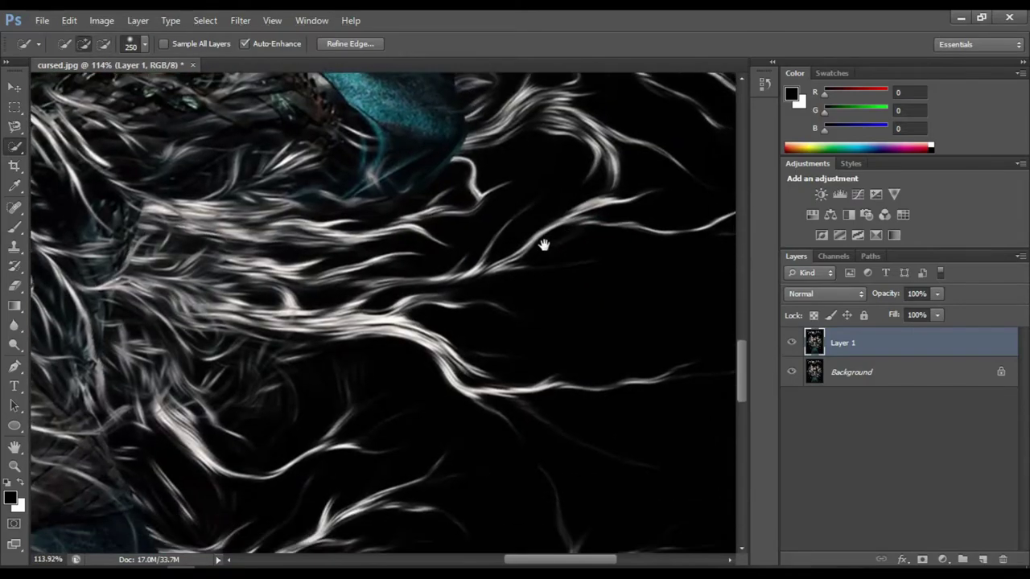
pyautogui.click(571, 233)
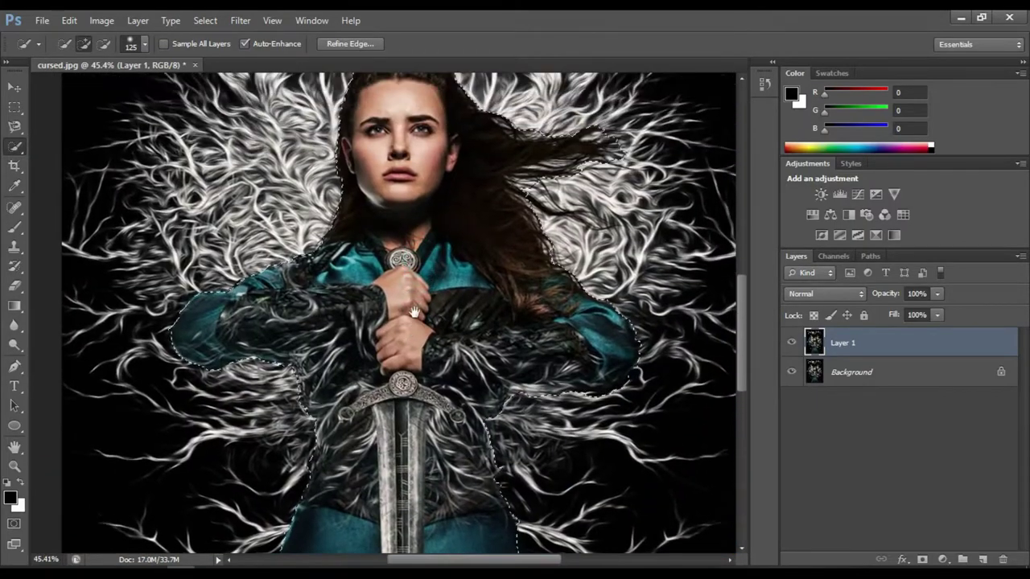
pyautogui.scroll(5, 550, 306)
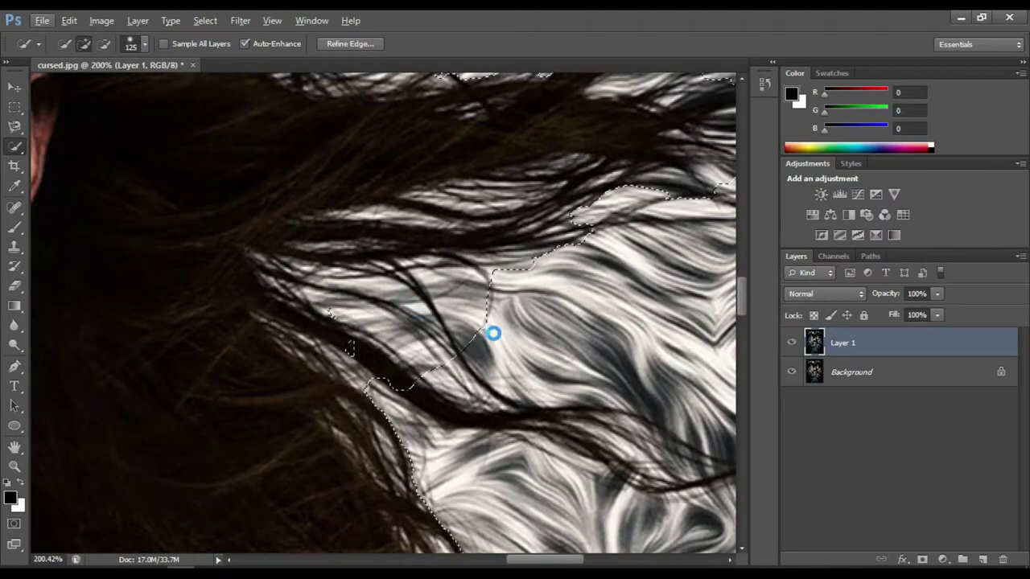
pyautogui.moveTo(490, 334); pyautogui.dragTo(413, 287)
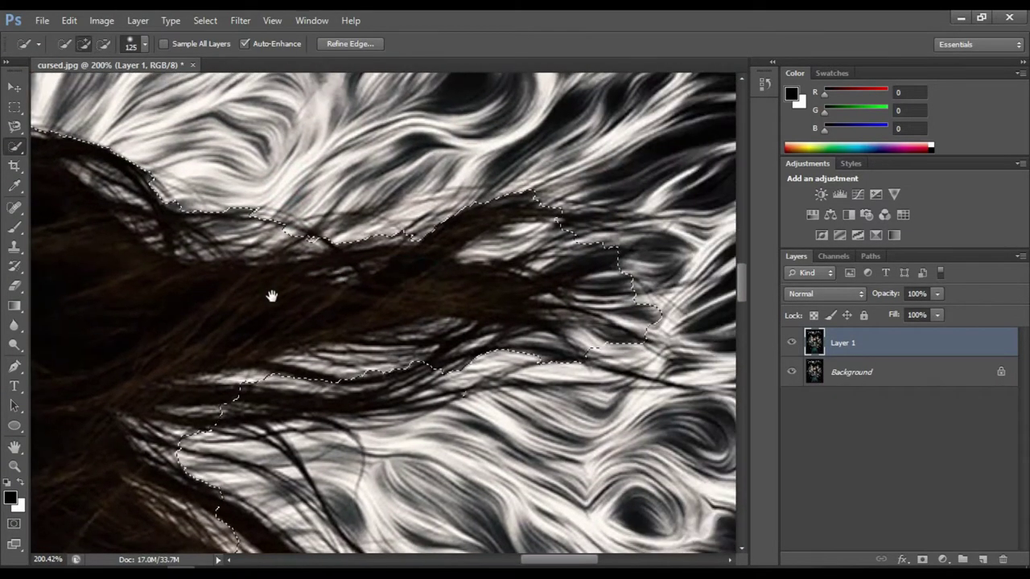
pyautogui.moveTo(485, 395); pyautogui.dragTo(437, 265)
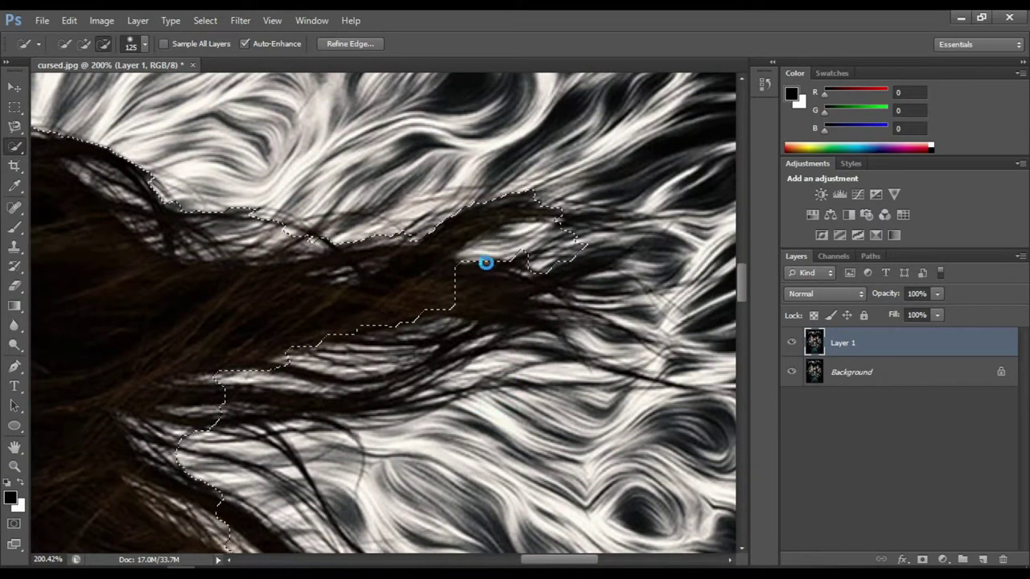
# Turn the selection into a layer mask on Layer 1 and open Refine Mask.
pyautogui.click(923, 559)
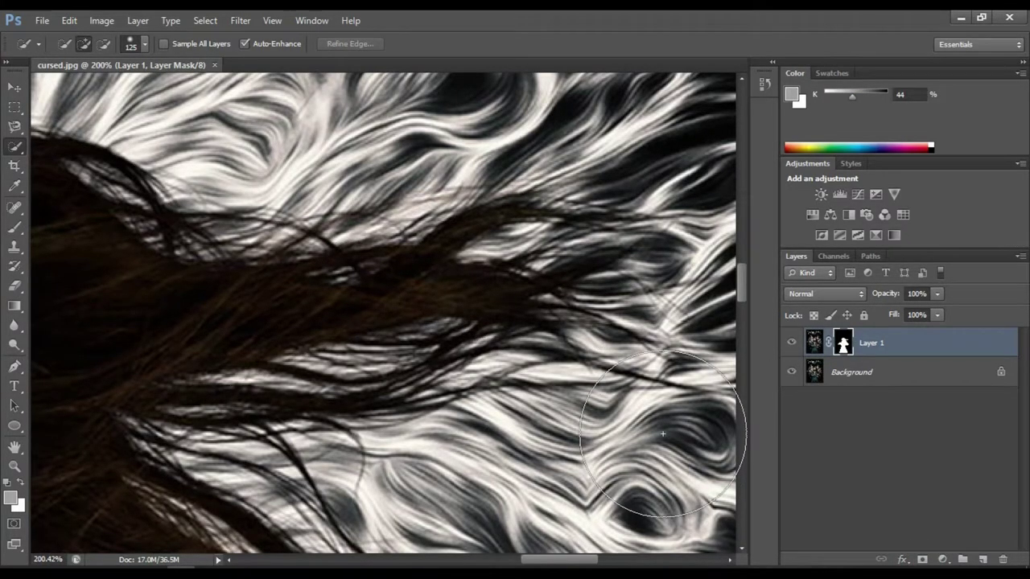
pyautogui.rightClick(843, 343)
pyautogui.click(893, 466)
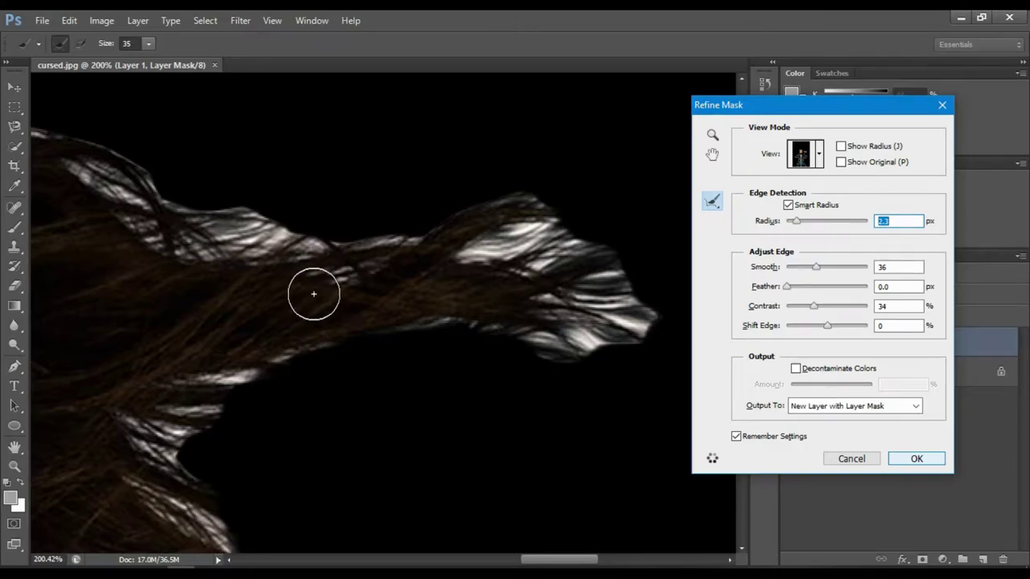
# Use Smart Radius with Smooth 36 and Contrast 34, zooming in to inspect the hair edges.
pyautogui.scroll(-2, 314, 294)
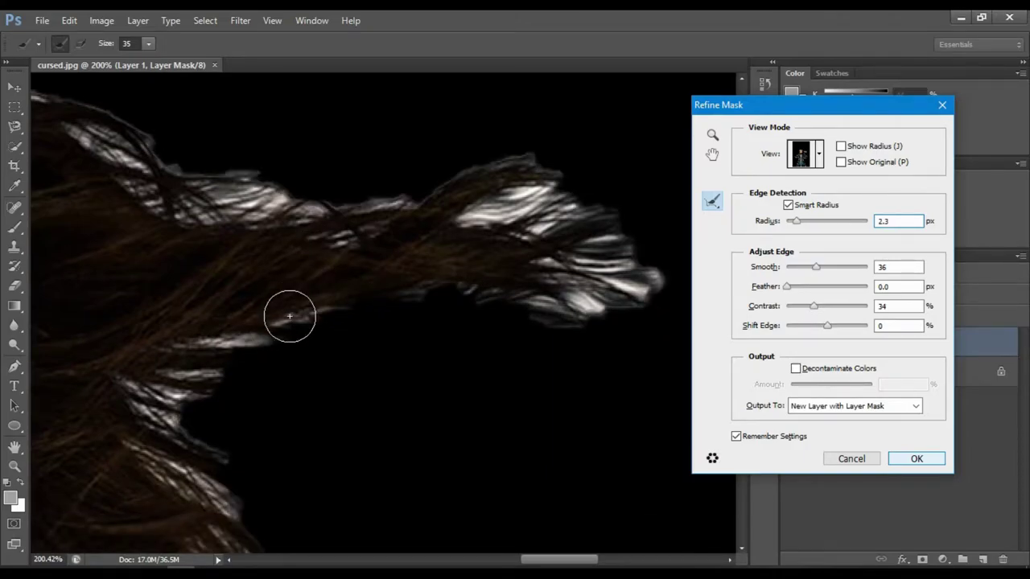
pyautogui.scroll(-2, 289, 316)
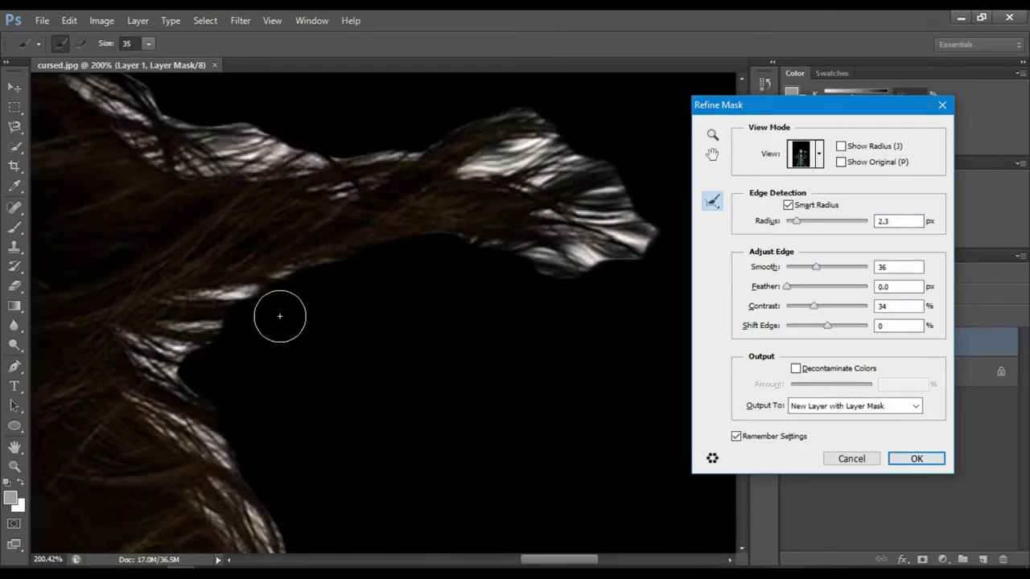
pyautogui.keyDown('alt'); pyautogui.scroll(-2, 280, 316); pyautogui.keyUp('alt')
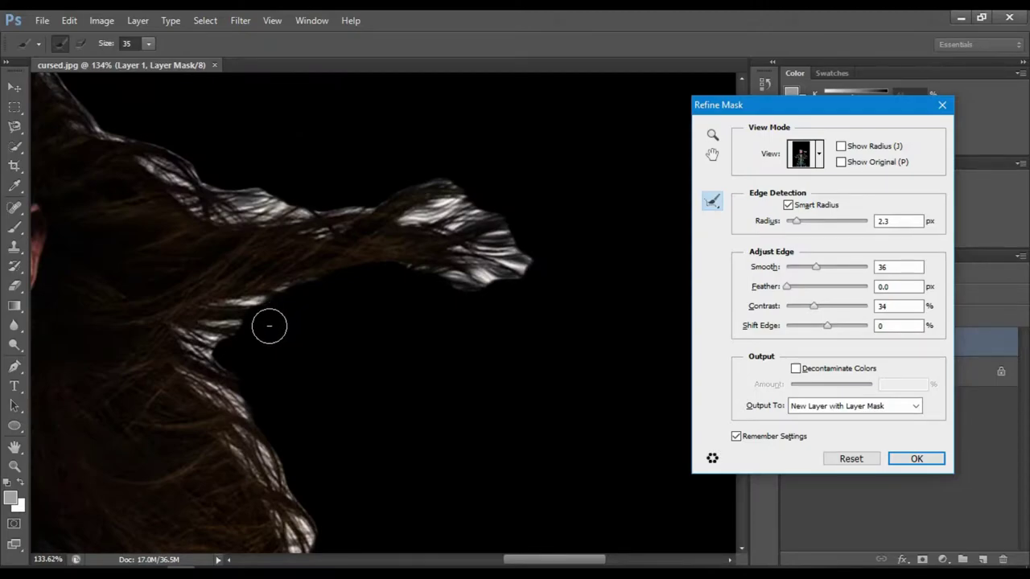
pyautogui.scroll(-3, 269, 326)
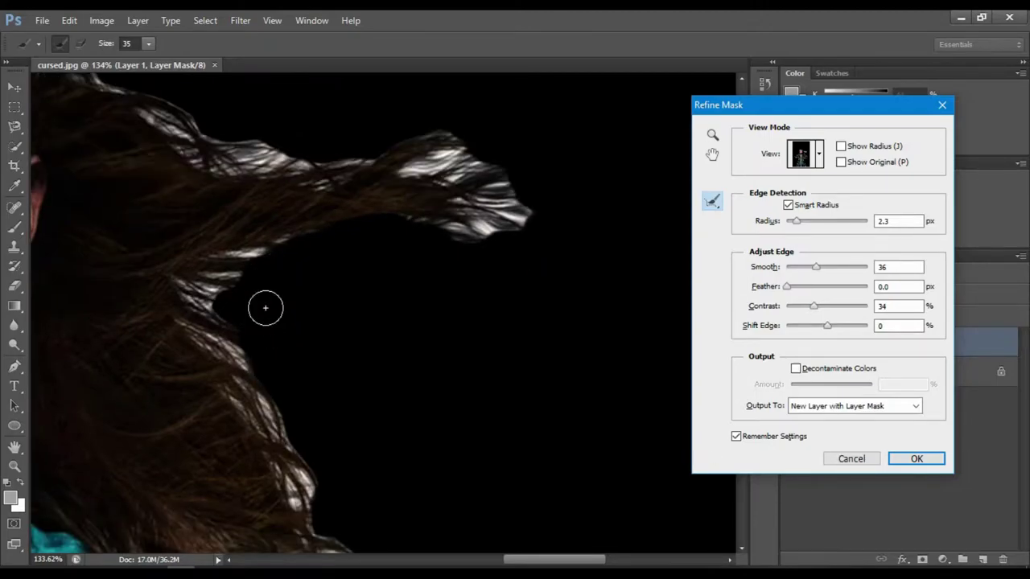
pyautogui.moveTo(539, 561); pyautogui.dragTo(455, 561)
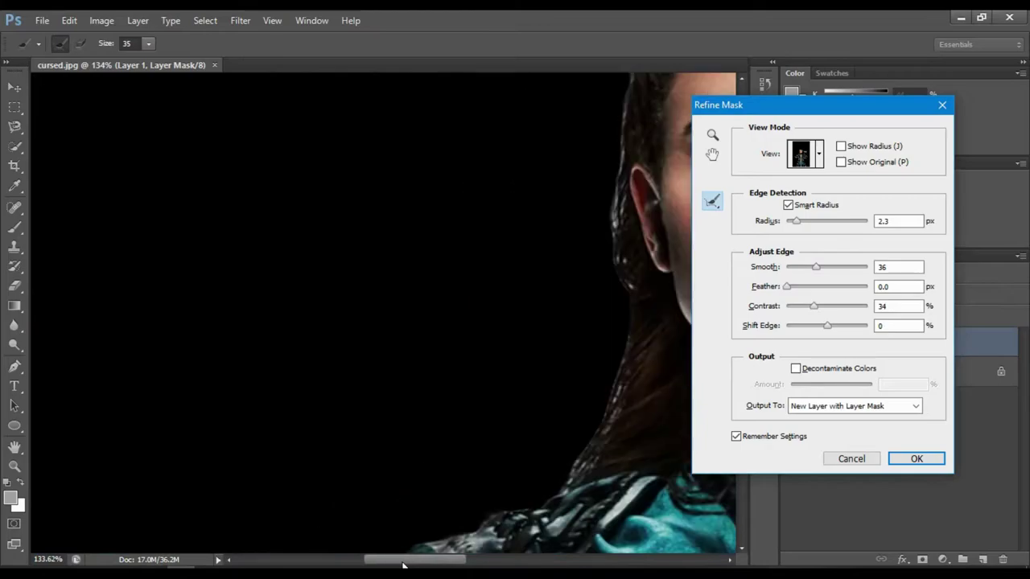
pyautogui.keyDown('alt'); pyautogui.scroll(-2, 463, 368); pyautogui.keyUp('alt')
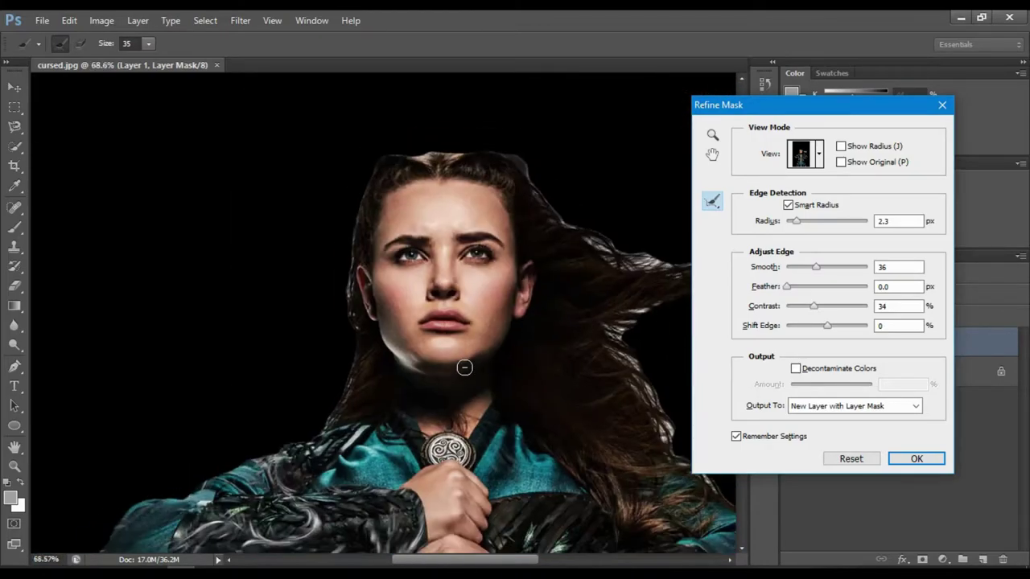
pyautogui.keyDown('alt'); pyautogui.scroll(-2, 463, 368); pyautogui.keyUp('alt')
pyautogui.scroll(-10, 448, 402)
pyautogui.hscroll(5, 448, 403)
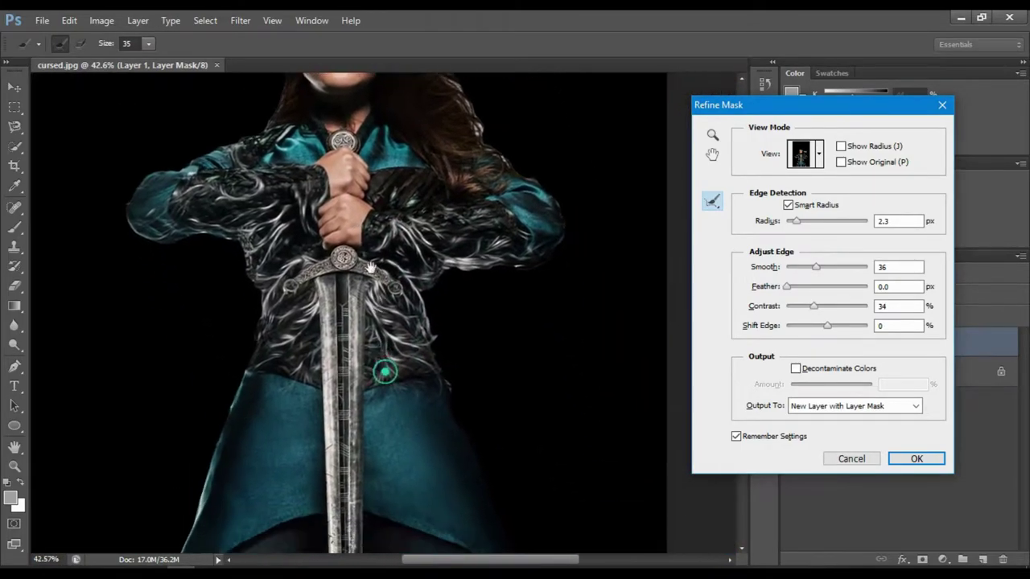
pyautogui.scroll(-8, 386, 367)
pyautogui.scroll(5, 373, 269)
pyautogui.scroll(8, 376, 393)
pyautogui.scroll(5, 427, 403)
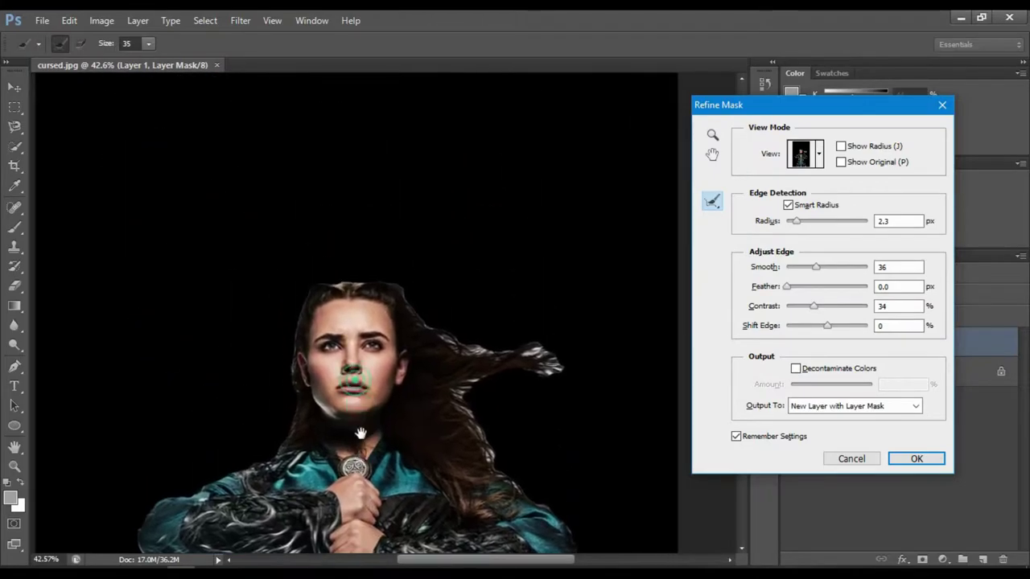
pyautogui.scroll(1, 466, 411)
pyautogui.keyDown('alt'); pyautogui.scroll(2, 478, 416); pyautogui.keyUp('alt')
pyautogui.keyDown('alt'); pyautogui.scroll(3, 474, 410); pyautogui.keyUp('alt')
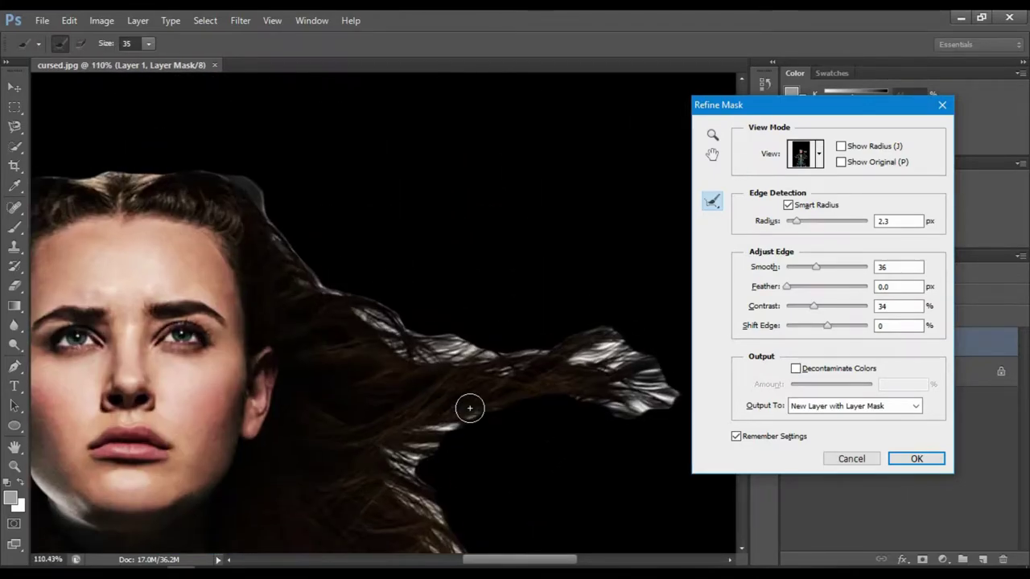
pyautogui.keyDown('alt'); pyautogui.scroll(2, 466, 408); pyautogui.keyUp('alt')
pyautogui.moveTo(454, 404); pyautogui.dragTo(351, 403)
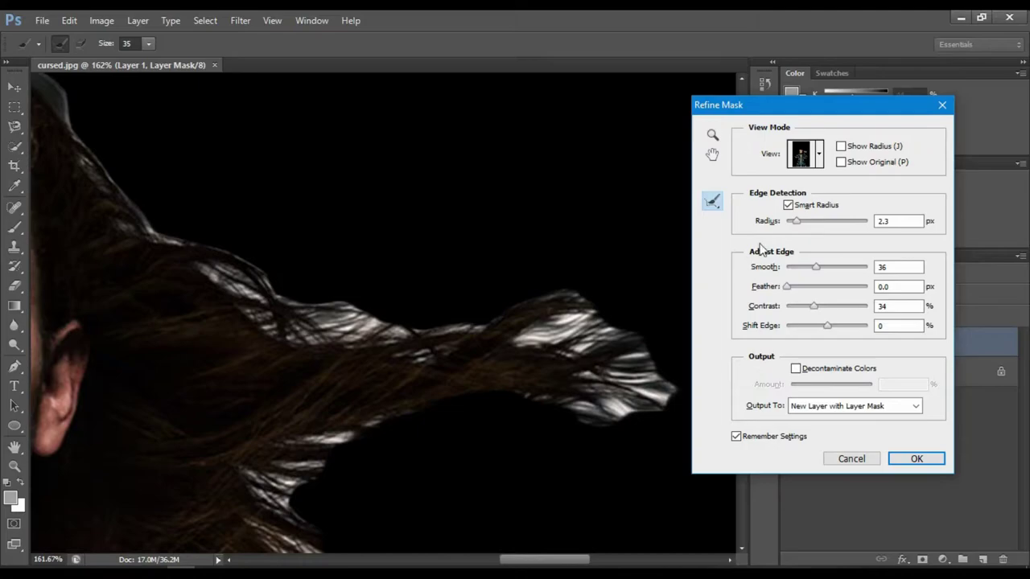
# Widen the Refine Mask radius to 42 px and enable Decontaminate Colors at 100%.
pyautogui.click(796, 221)
pyautogui.click(796, 223)
pyautogui.moveTo(813, 223); pyautogui.dragTo(834, 221)
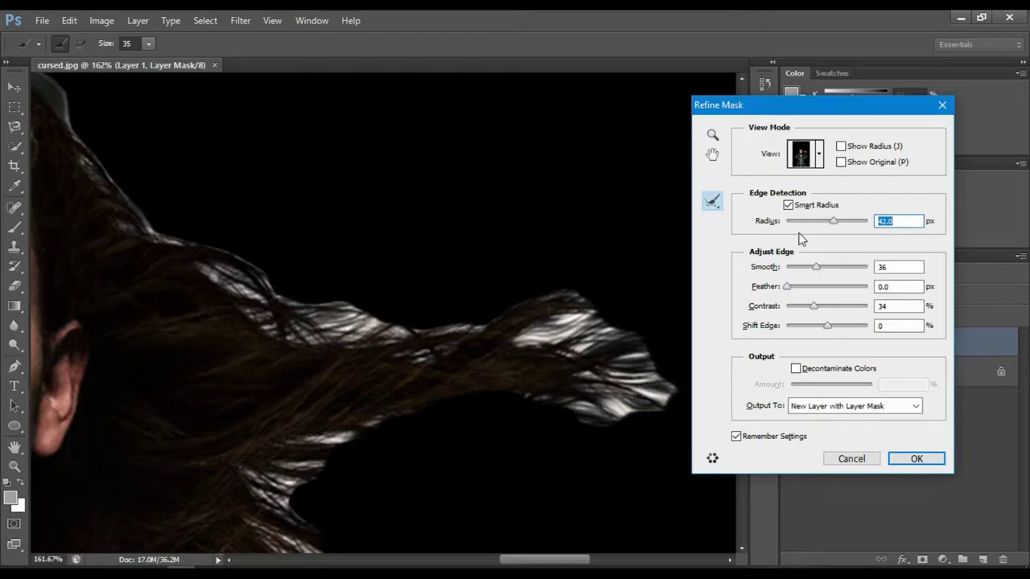
pyautogui.click(798, 368)
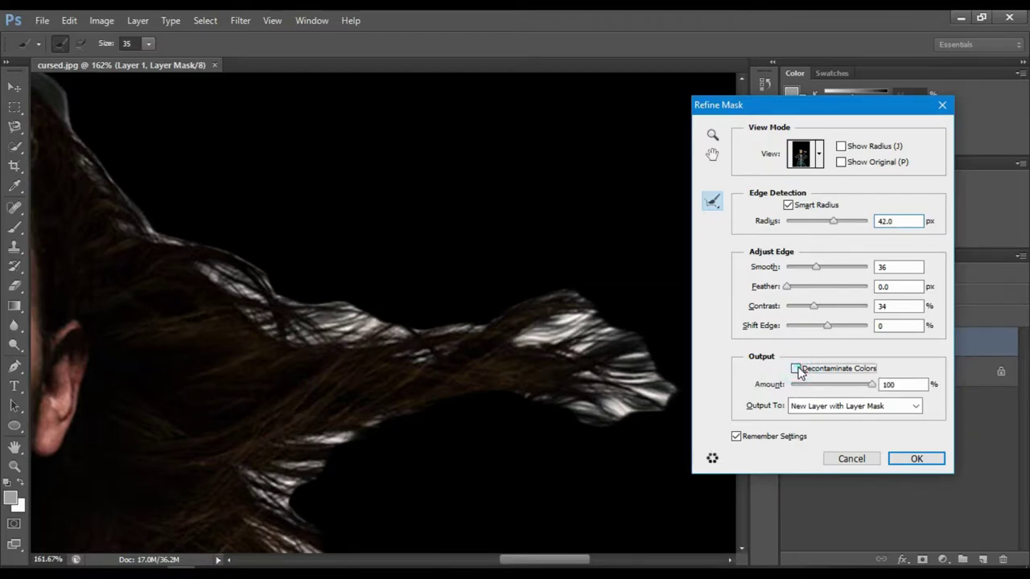
pyautogui.click(798, 368)
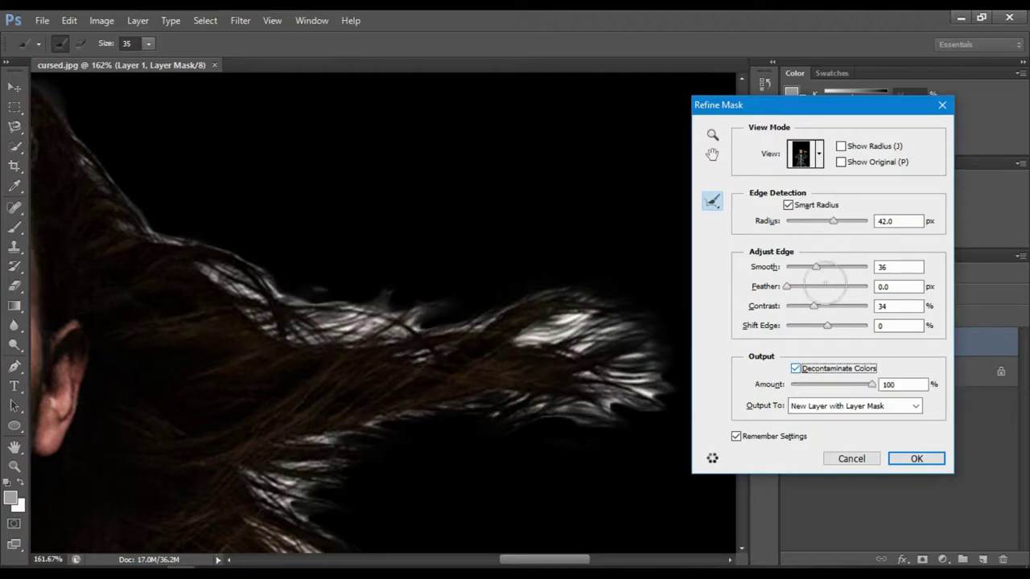
# Set the refine brush to 97 px and brush the upper hair edge.
pyautogui.click(150, 44)
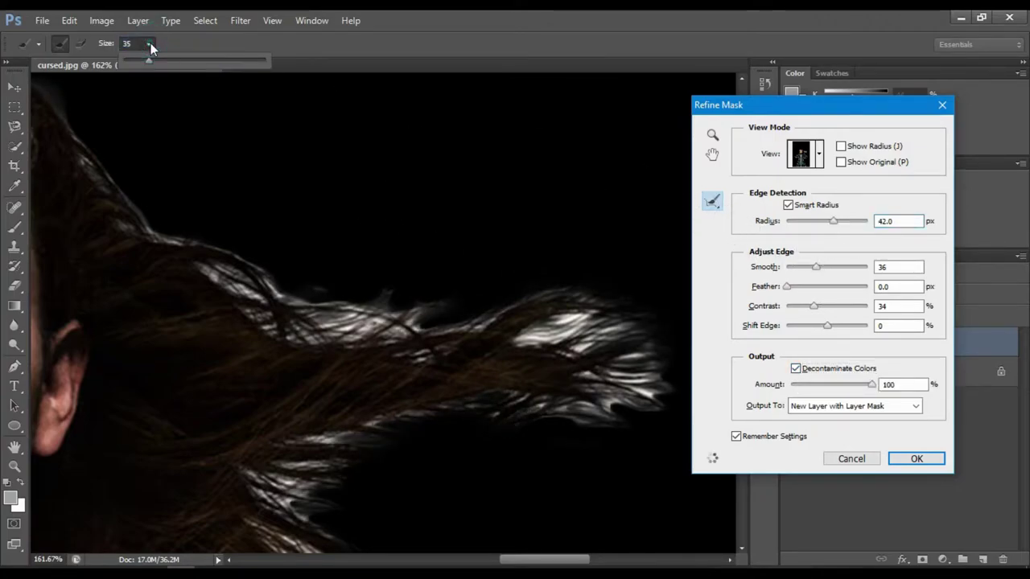
pyautogui.moveTo(156, 61); pyautogui.dragTo(192, 61)
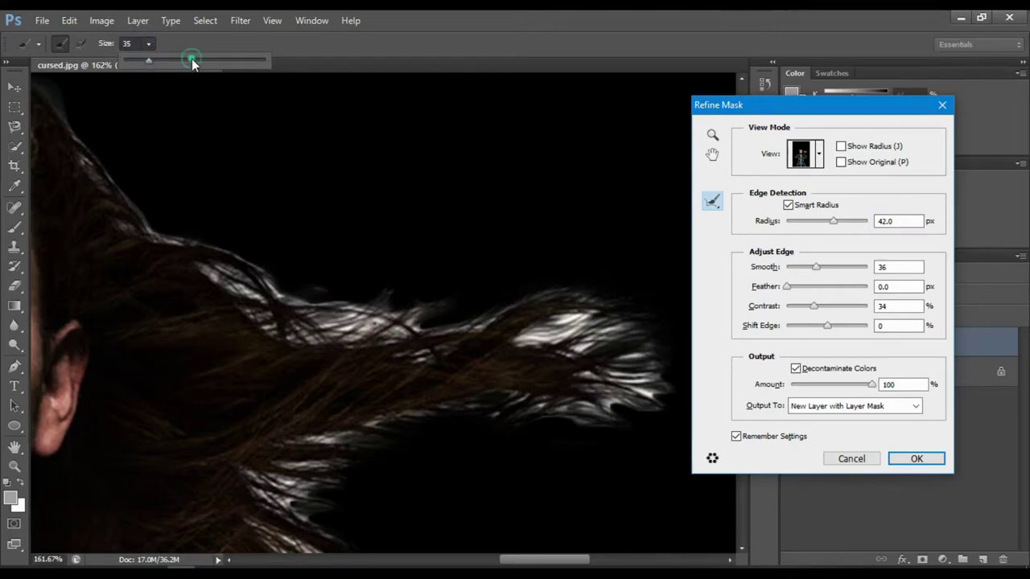
pyautogui.click(215, 229)
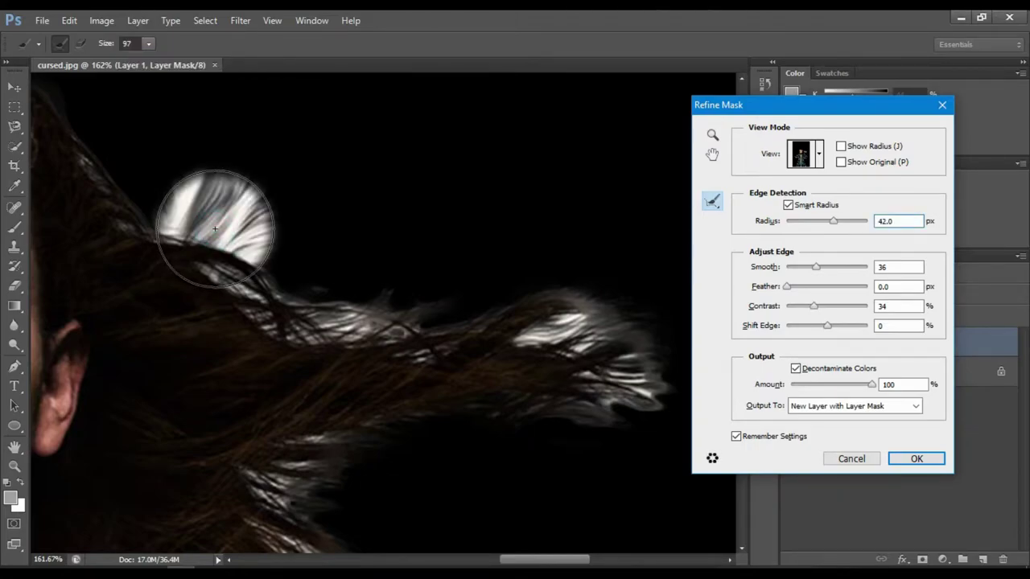
pyautogui.scroll(-2, 215, 229)
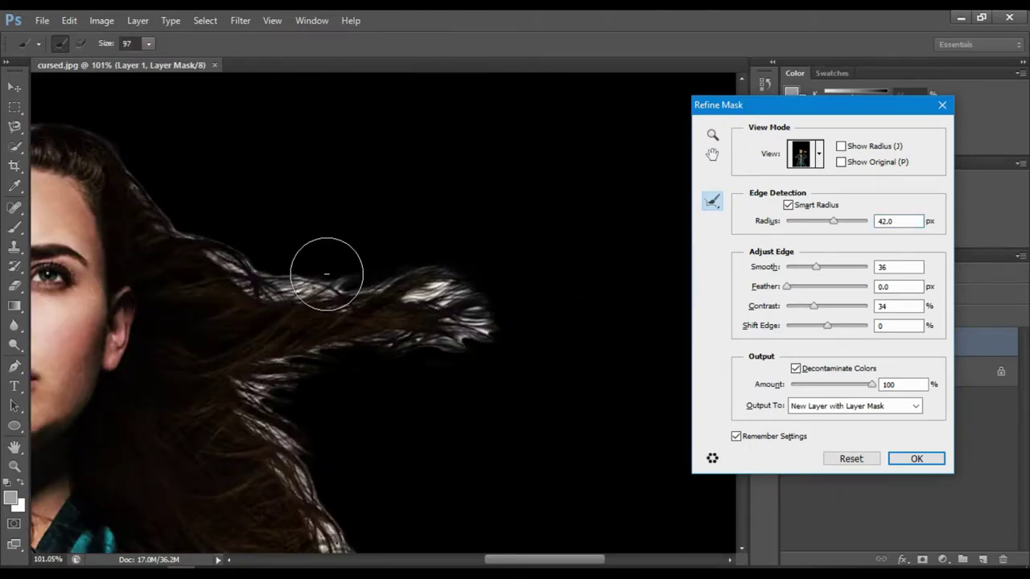
pyautogui.scroll(-1, 327, 274)
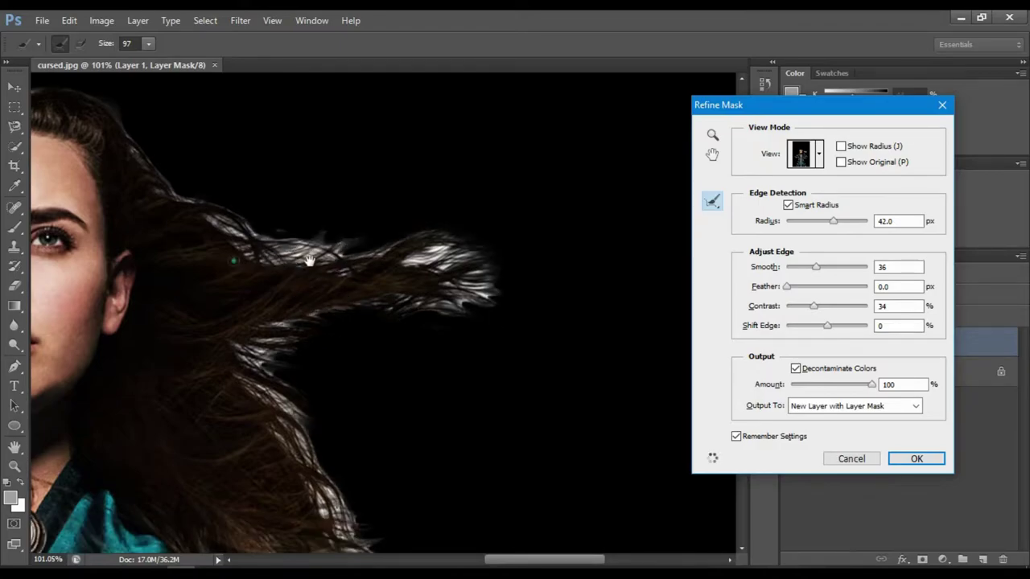
# Brush Refine Radius strokes along the windswept hair and the lower hair.
pyautogui.moveTo(309, 260); pyautogui.dragTo(449, 287)
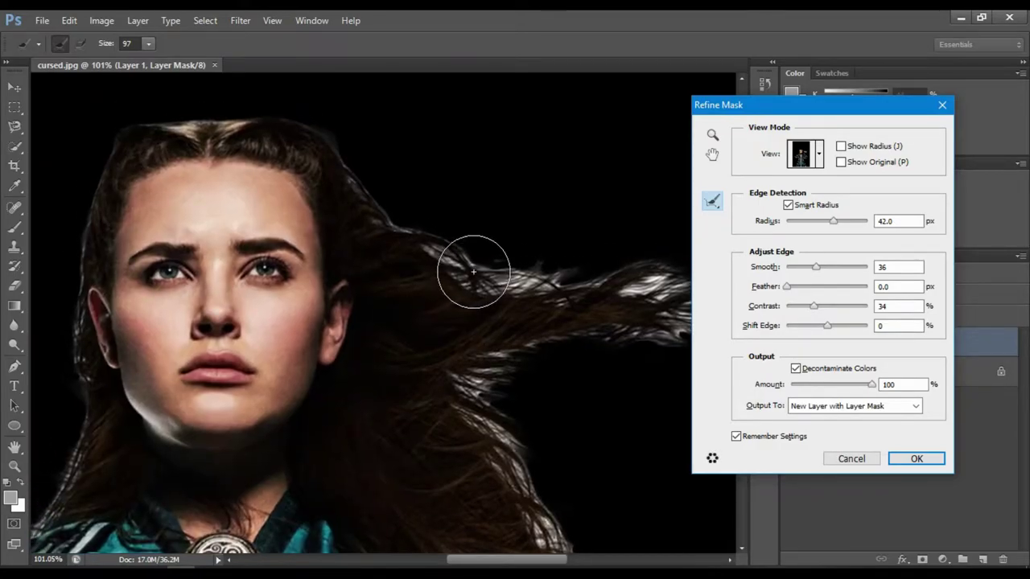
pyautogui.scroll(-4, 851, 332)
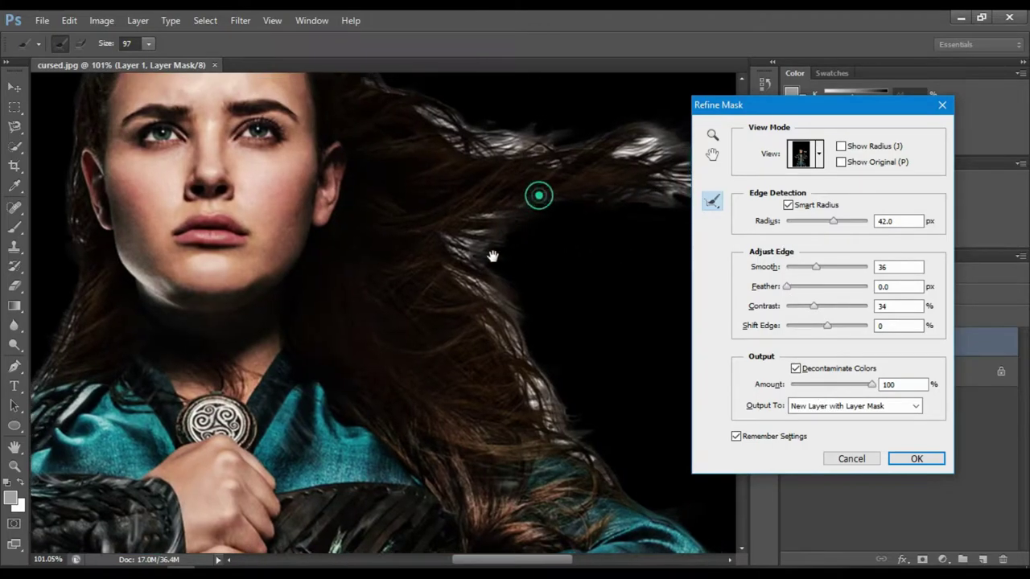
pyautogui.moveTo(538, 196); pyautogui.dragTo(402, 271)
pyautogui.moveTo(306, 183)
pyautogui.mouseDown()
pyautogui.moveTo(396, 410)
pyautogui.moveTo(459, 366)
pyautogui.mouseUp()
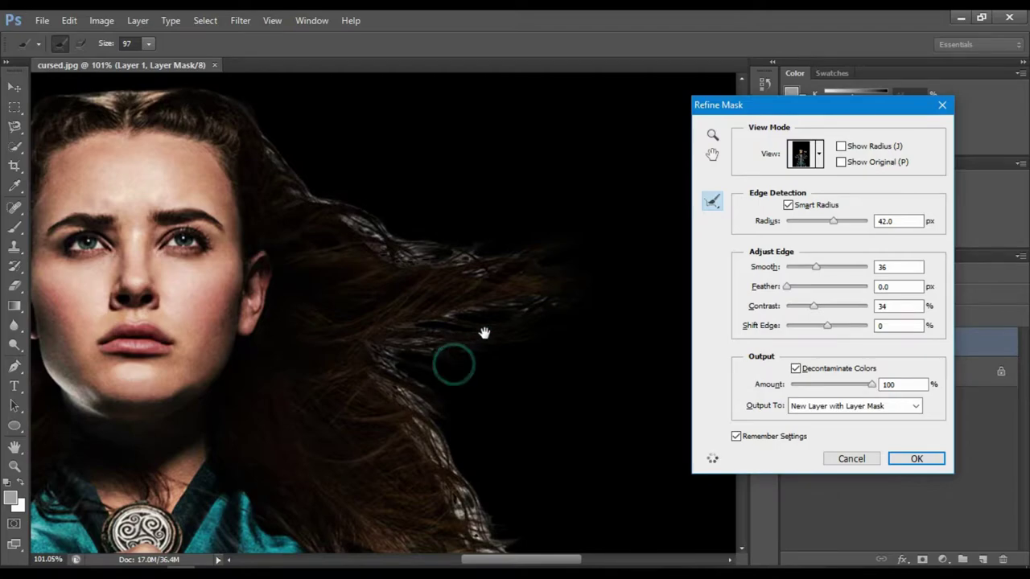
pyautogui.moveTo(458, 366); pyautogui.dragTo(533, 379)
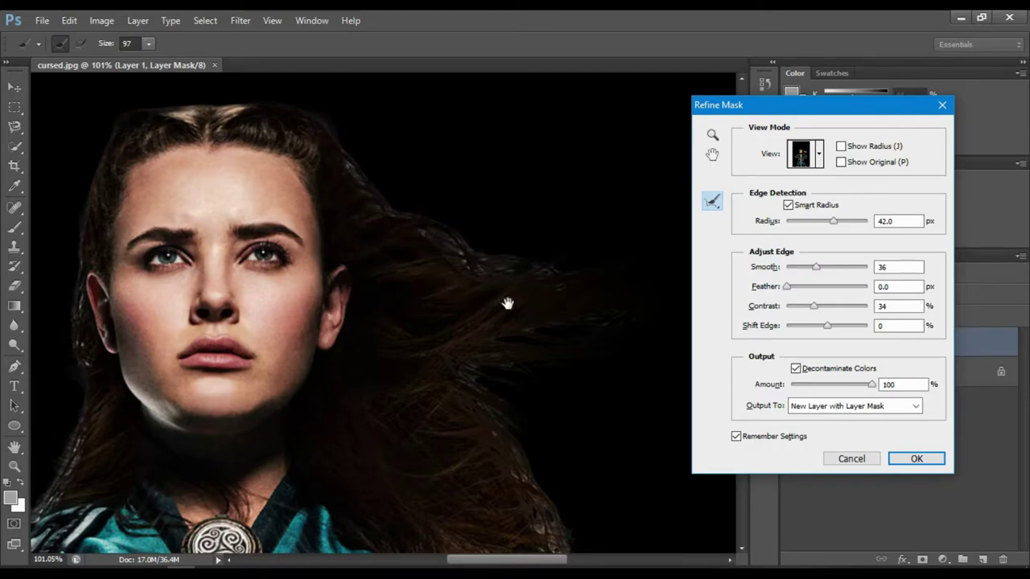
pyautogui.moveTo(508, 304); pyautogui.dragTo(336, 49)
pyautogui.moveTo(386, 193)
pyautogui.mouseDown()
pyautogui.moveTo(449, 330)
pyautogui.moveTo(414, 230)
pyautogui.moveTo(372, 197)
pyautogui.mouseUp()
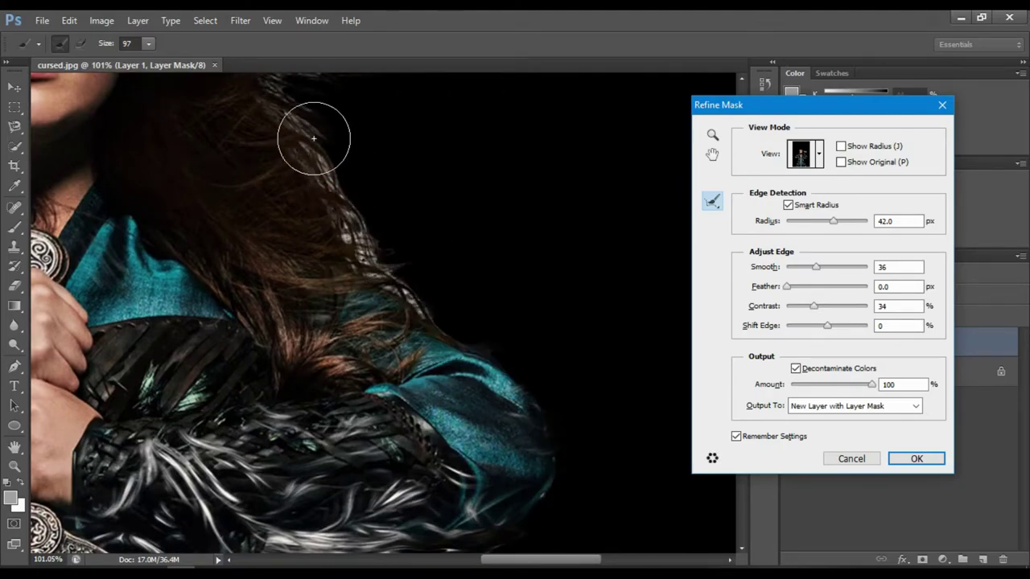
# Brush Refine Radius strokes along the hair edge beside the head and the fur-trimmed sleeve.
pyautogui.moveTo(350, 239)
pyautogui.mouseDown()
pyautogui.moveTo(359, 325)
pyautogui.moveTo(408, 320)
pyautogui.mouseUp()
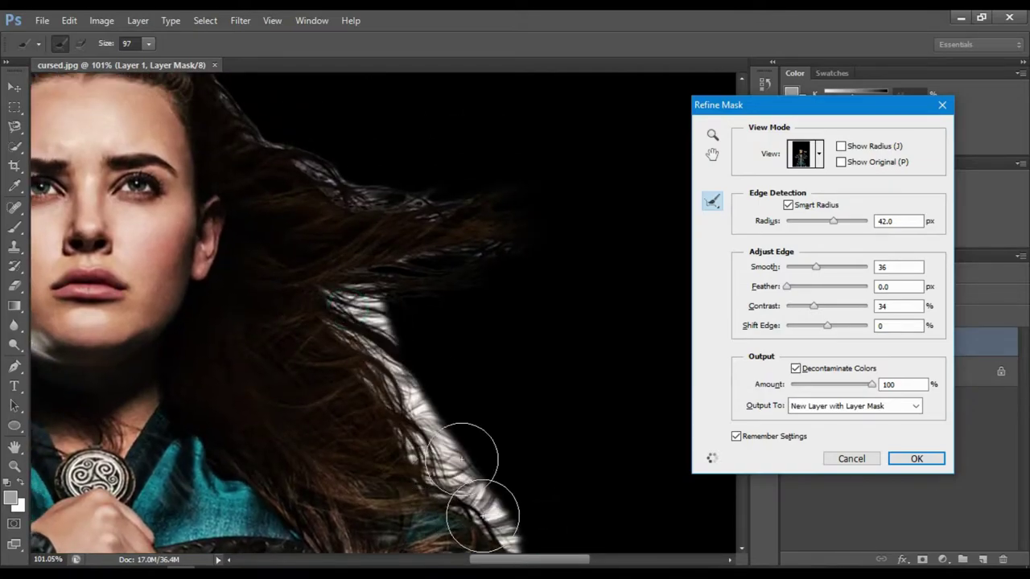
pyautogui.moveTo(393, 279); pyautogui.dragTo(327, 447)
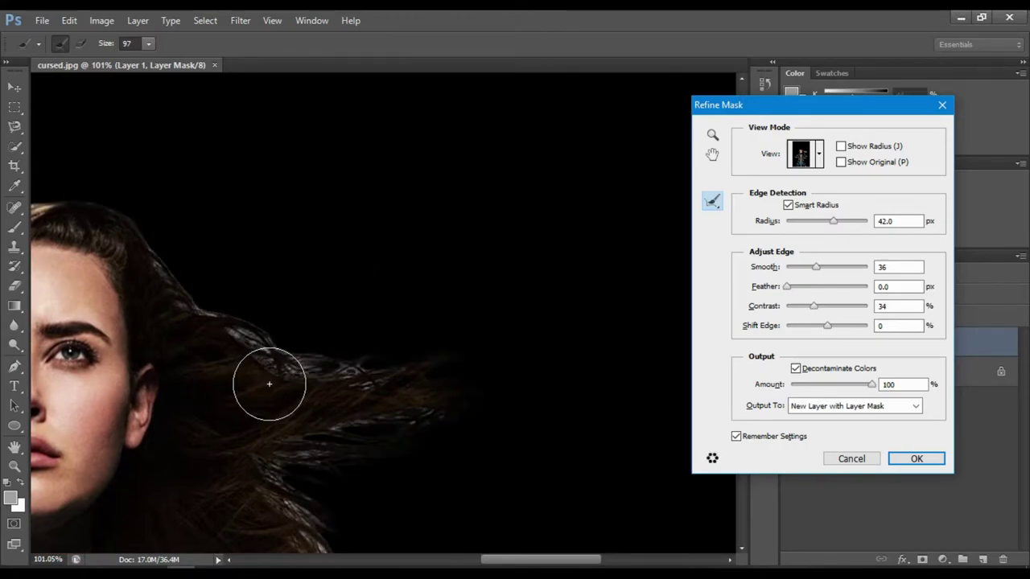
pyautogui.moveTo(399, 316); pyautogui.dragTo(470, 292)
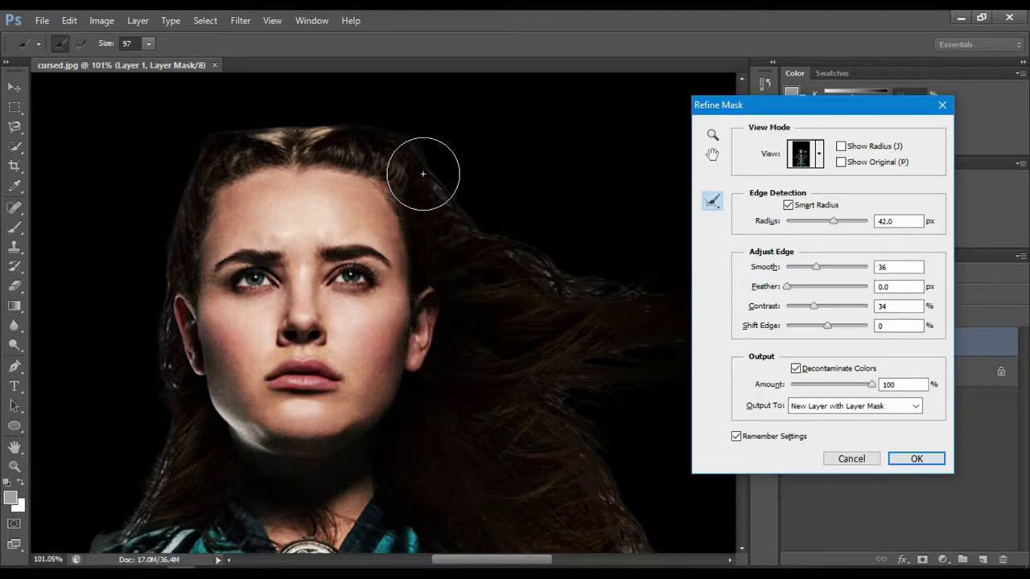
pyautogui.moveTo(544, 471); pyautogui.dragTo(460, 313)
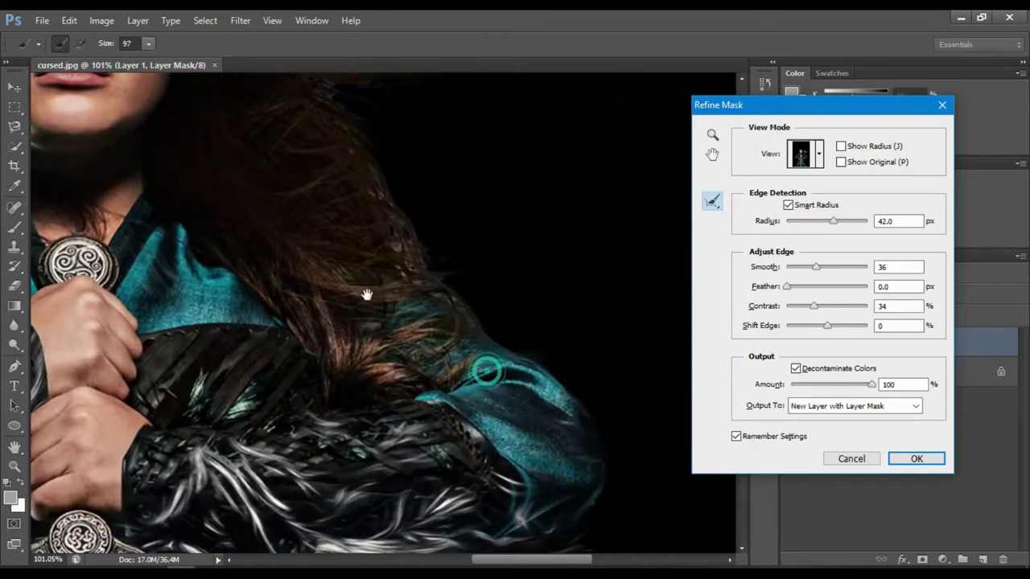
pyautogui.scroll(3, 266, 330)
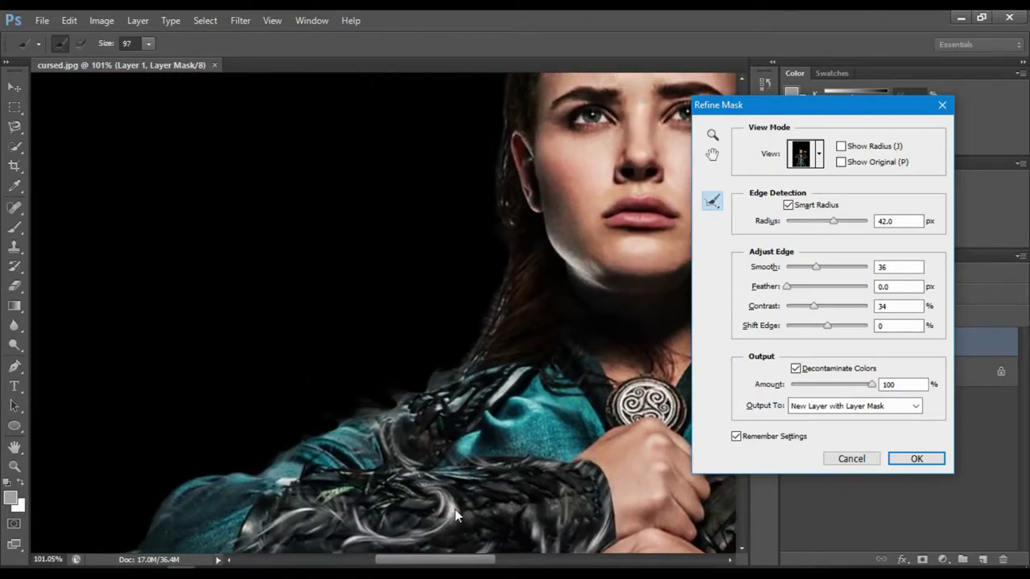
pyautogui.scroll(3, 552, 356)
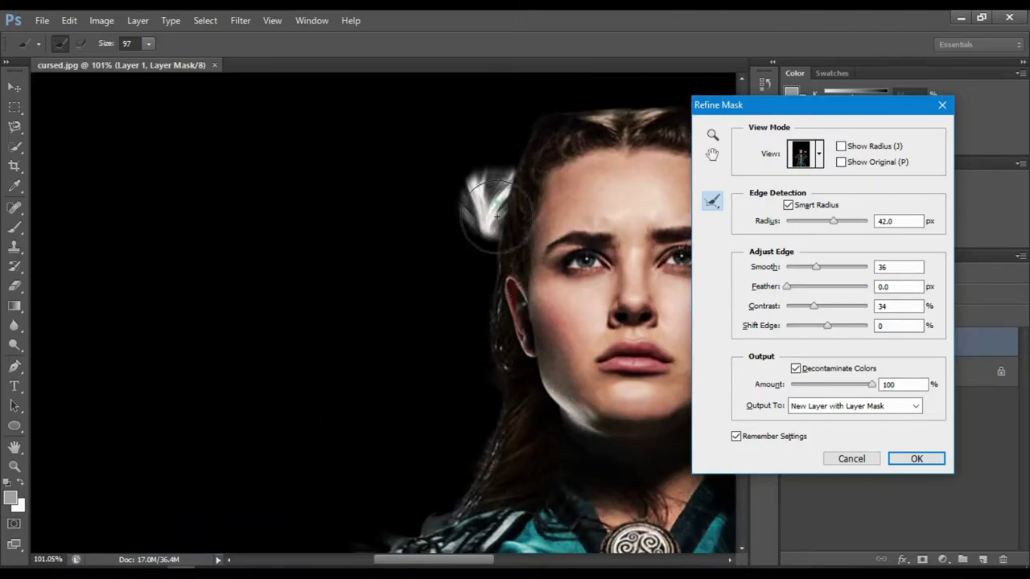
pyautogui.moveTo(516, 334); pyautogui.dragTo(555, 473)
pyautogui.moveTo(574, 378); pyautogui.dragTo(571, 312)
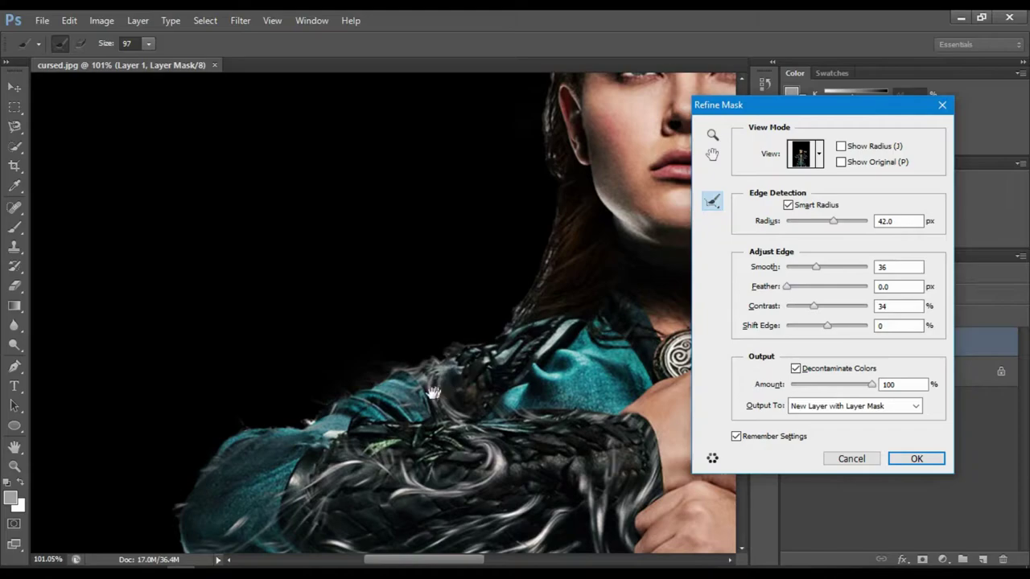
pyautogui.moveTo(433, 393); pyautogui.dragTo(473, 260)
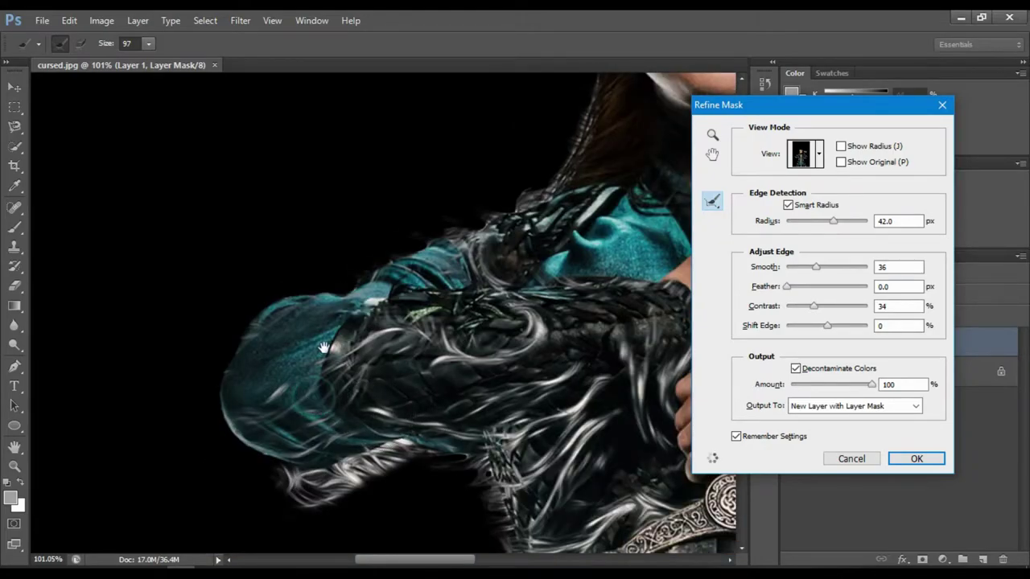
pyautogui.moveTo(558, 259); pyautogui.dragTo(480, 432)
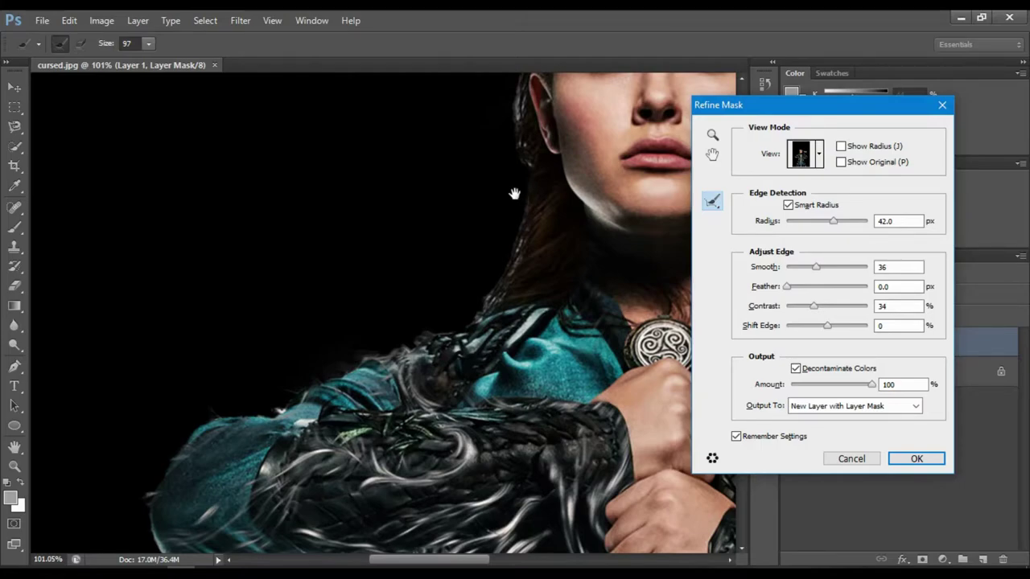
# Brush the hair edge from neck to shoulder and over the arm where it meets the teal cloak.
pyautogui.moveTo(515, 194); pyautogui.dragTo(153, 507)
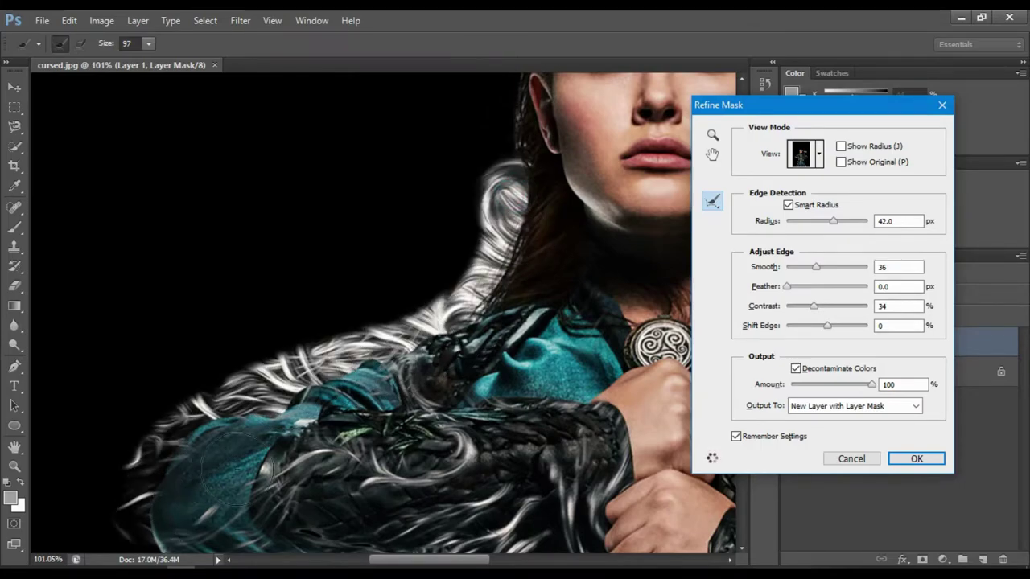
pyautogui.moveTo(462, 459); pyautogui.dragTo(378, 303)
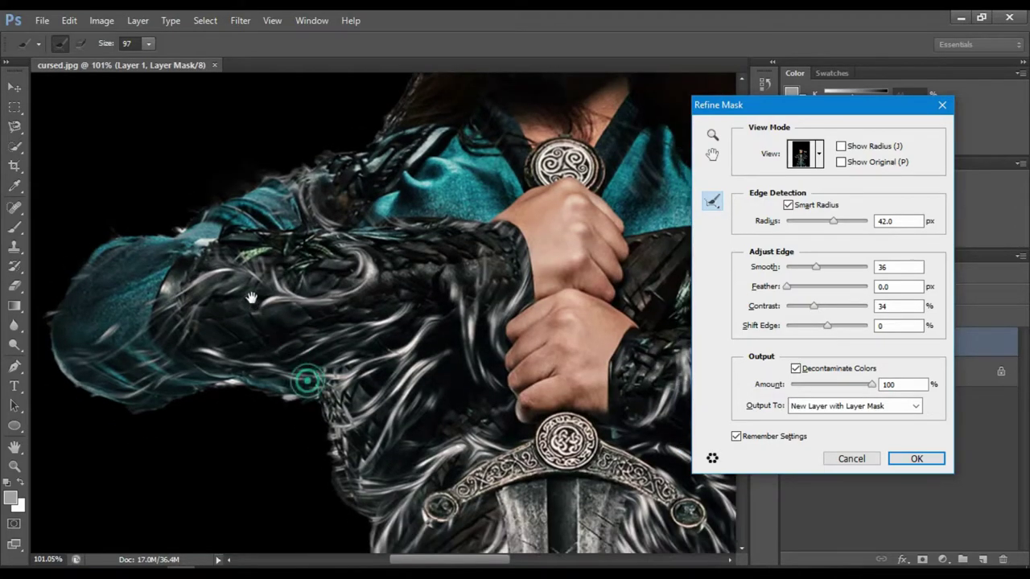
pyautogui.moveTo(310, 379)
pyautogui.mouseDown()
pyautogui.moveTo(233, 295)
pyautogui.moveTo(400, 293)
pyautogui.mouseUp()
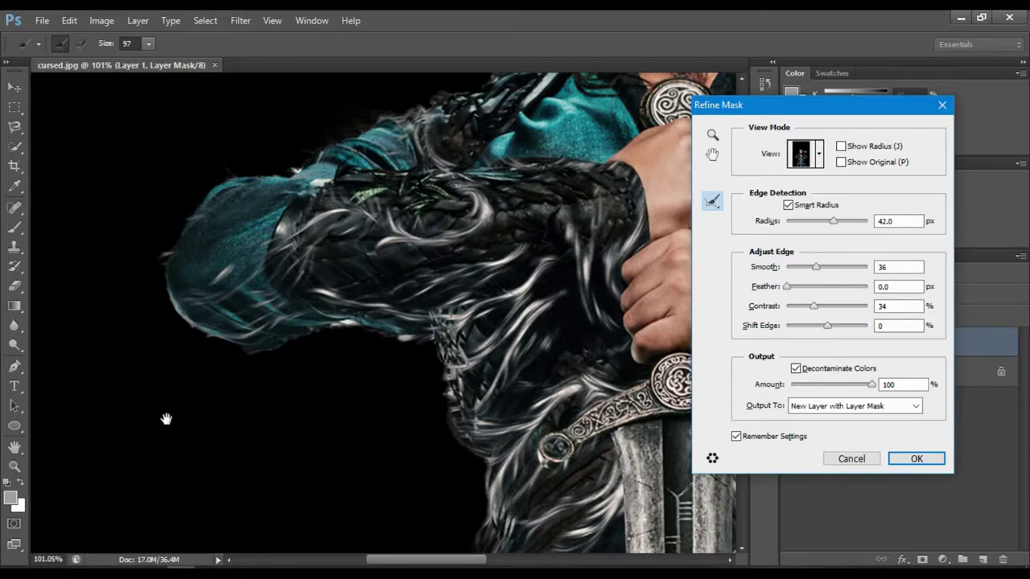
pyautogui.moveTo(204, 330); pyautogui.dragTo(481, 468)
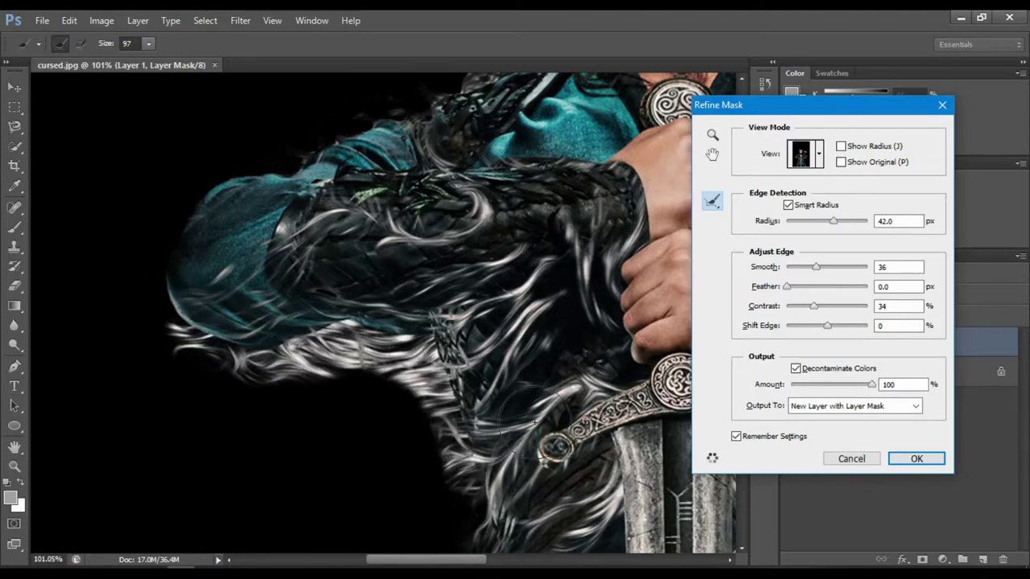
pyautogui.moveTo(550, 416); pyautogui.dragTo(522, 251)
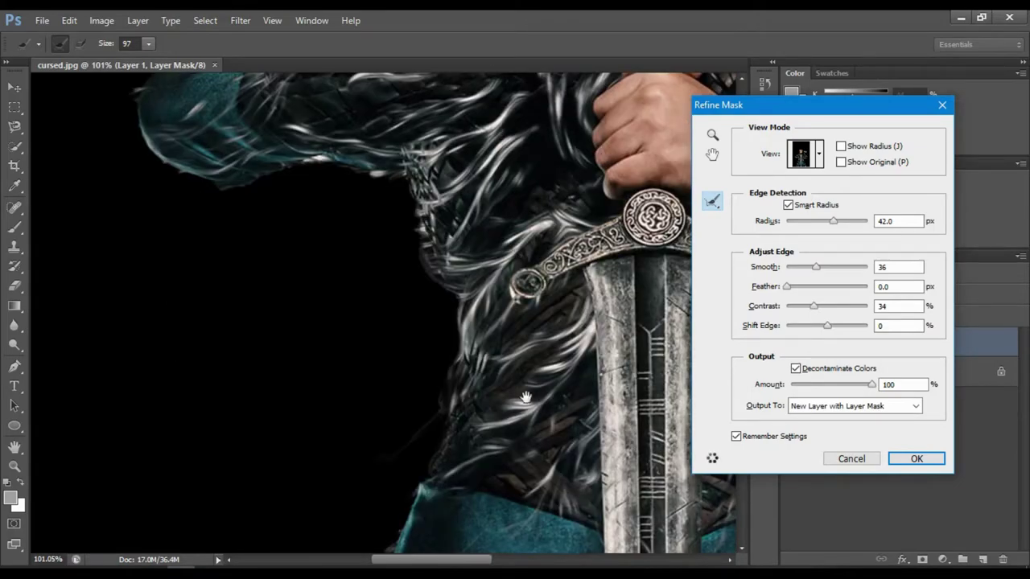
pyautogui.moveTo(525, 397); pyautogui.dragTo(463, 302)
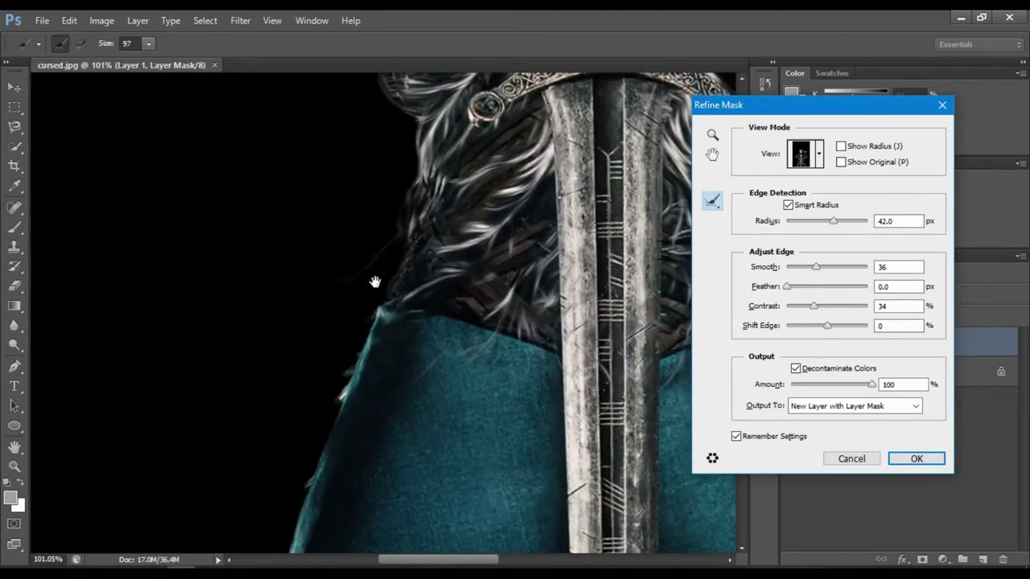
pyautogui.moveTo(471, 276); pyautogui.dragTo(463, 221)
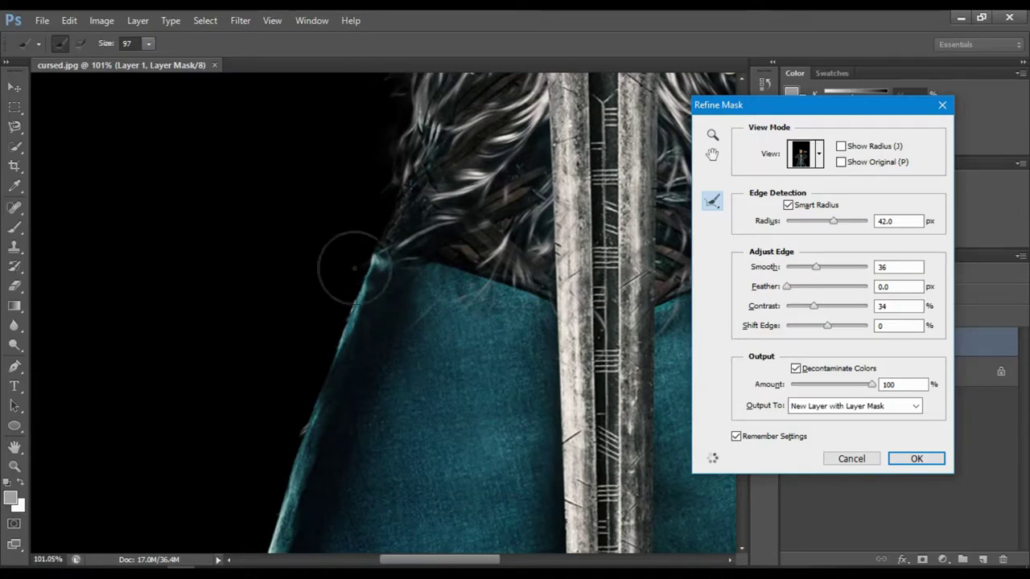
pyautogui.moveTo(410, 349); pyautogui.dragTo(457, 170)
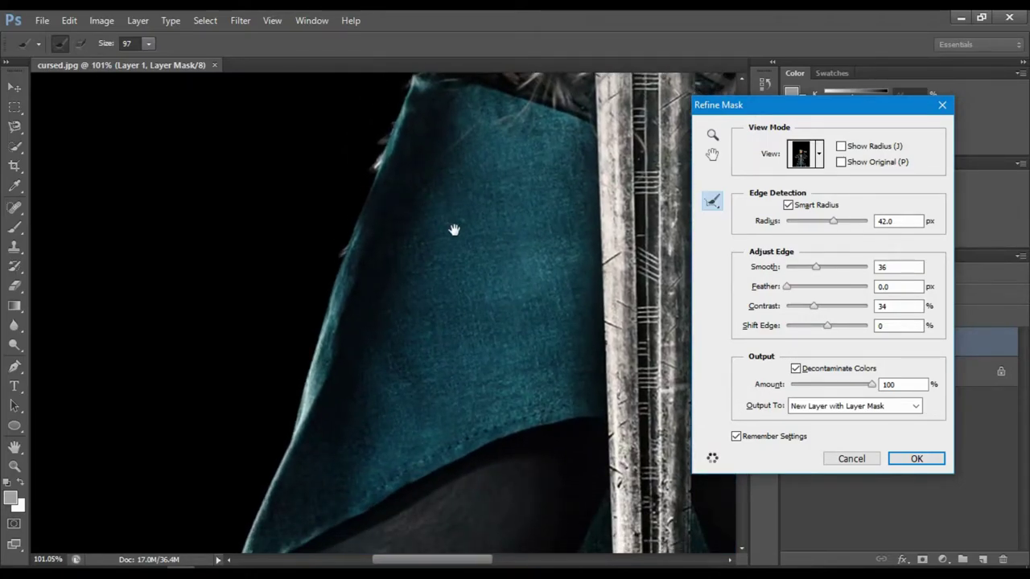
pyautogui.moveTo(444, 187); pyautogui.dragTo(341, 414)
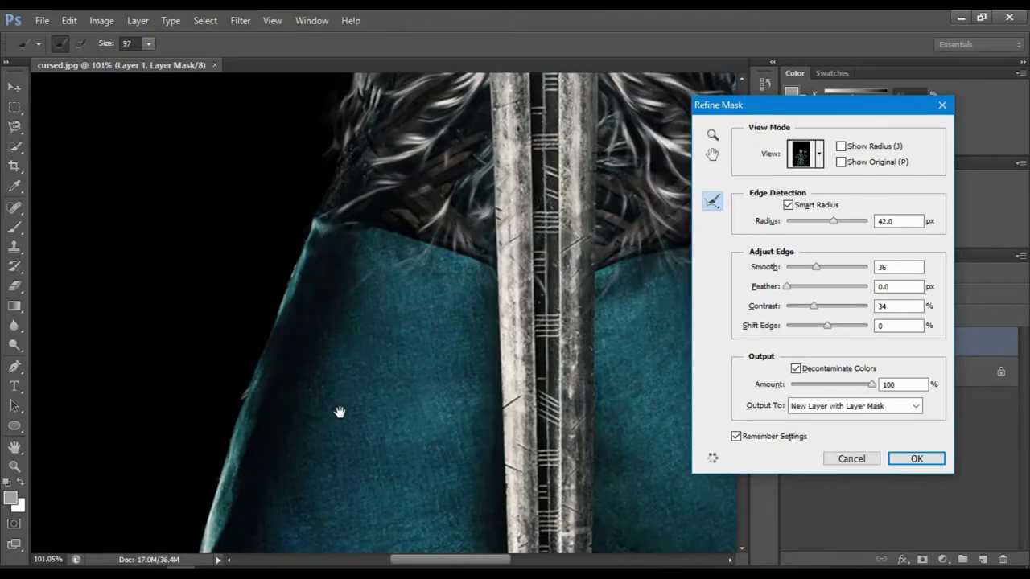
pyautogui.moveTo(450, 446); pyautogui.dragTo(411, 260)
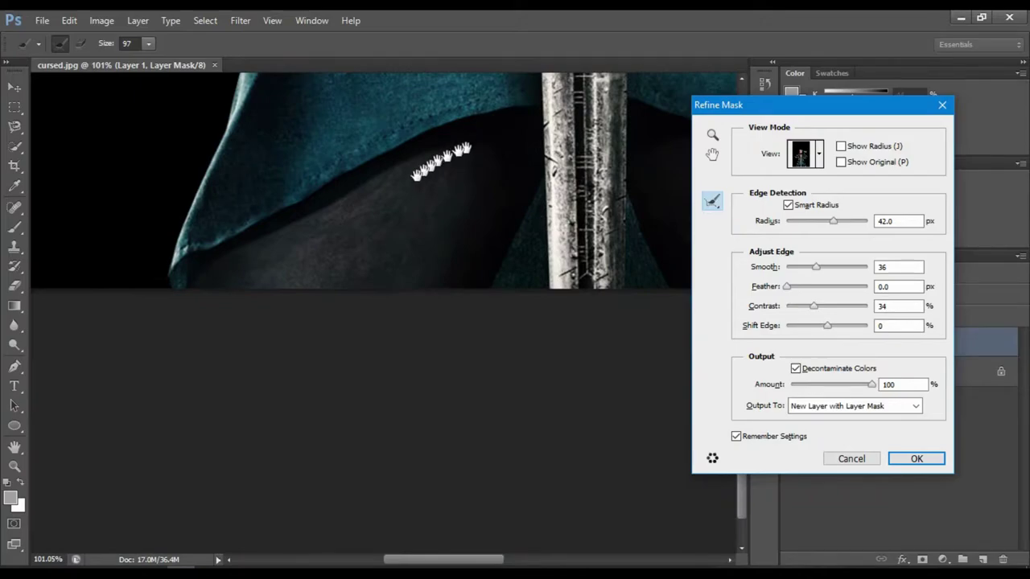
# Brush the loose hair strands over the teal shoulder and beside the neck.
pyautogui.moveTo(471, 153); pyautogui.dragTo(97, 398)
pyautogui.moveTo(412, 274); pyautogui.dragTo(391, 534)
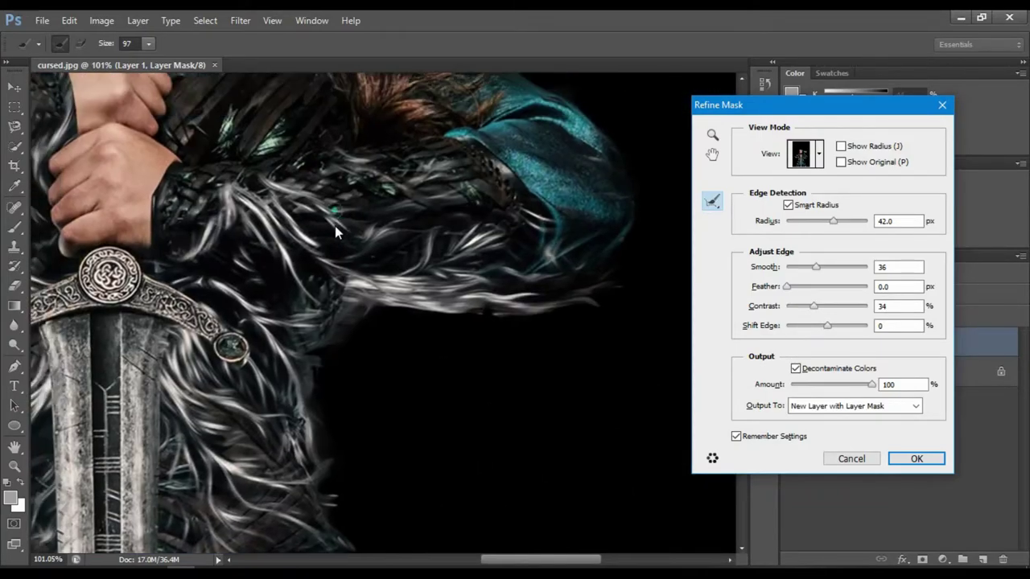
pyautogui.moveTo(338, 231)
pyautogui.mouseDown()
pyautogui.moveTo(549, 205)
pyautogui.moveTo(458, 391)
pyautogui.mouseUp()
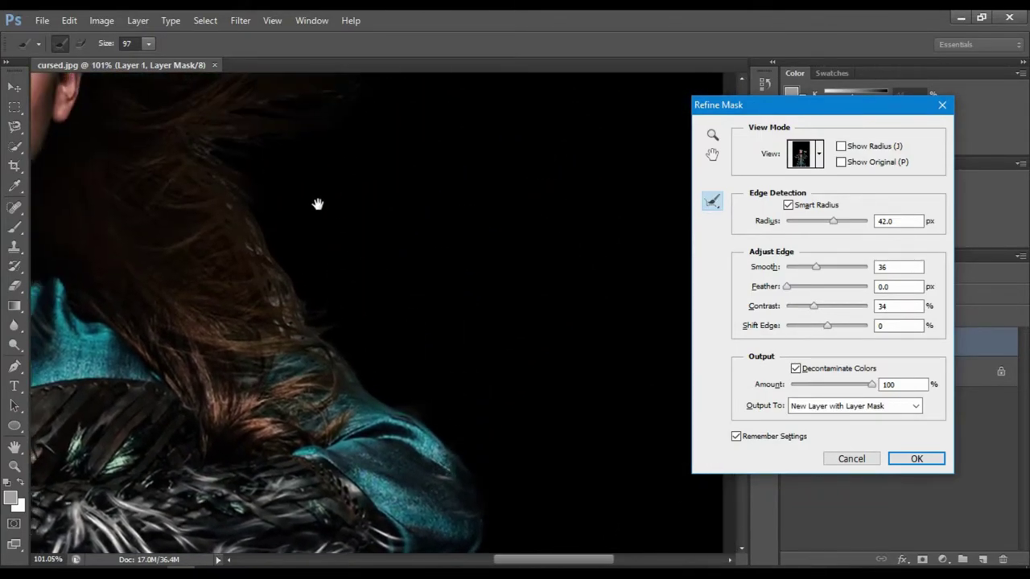
pyautogui.moveTo(297, 180); pyautogui.dragTo(423, 411)
pyautogui.moveTo(299, 230); pyautogui.dragTo(376, 326)
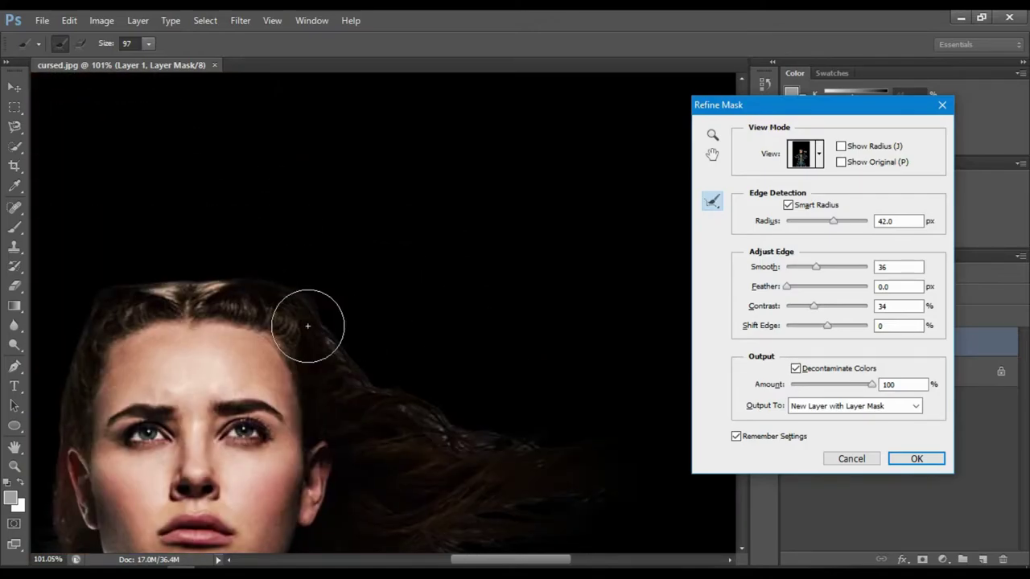
pyautogui.moveTo(314, 296)
pyautogui.mouseDown()
pyautogui.moveTo(356, 379)
pyautogui.moveTo(511, 457)
pyautogui.moveTo(511, 472)
pyautogui.moveTo(471, 471)
pyautogui.moveTo(459, 394)
pyautogui.moveTo(338, 281)
pyautogui.moveTo(353, 275)
pyautogui.mouseUp()
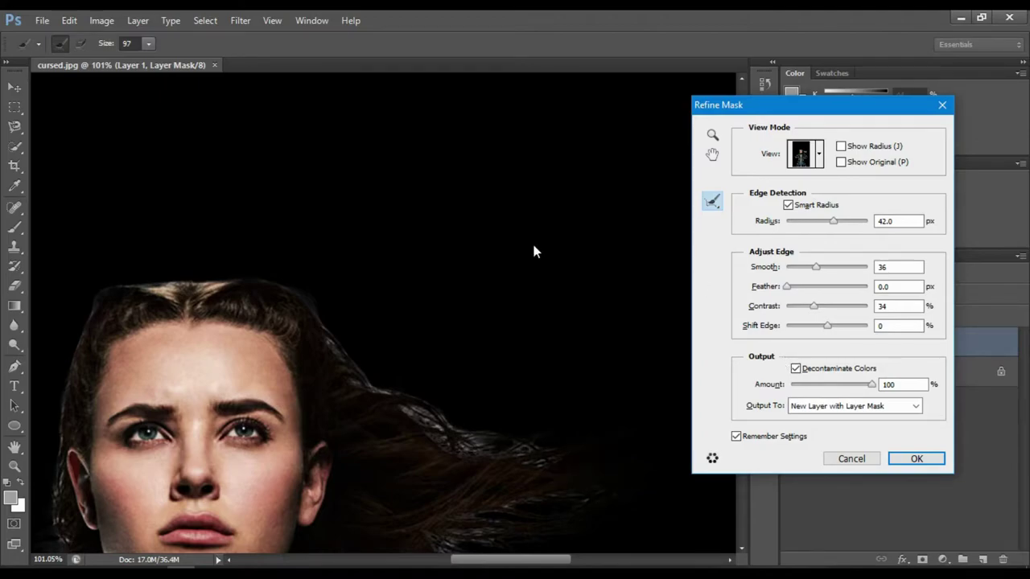
pyautogui.scroll(-5, 403, 322)
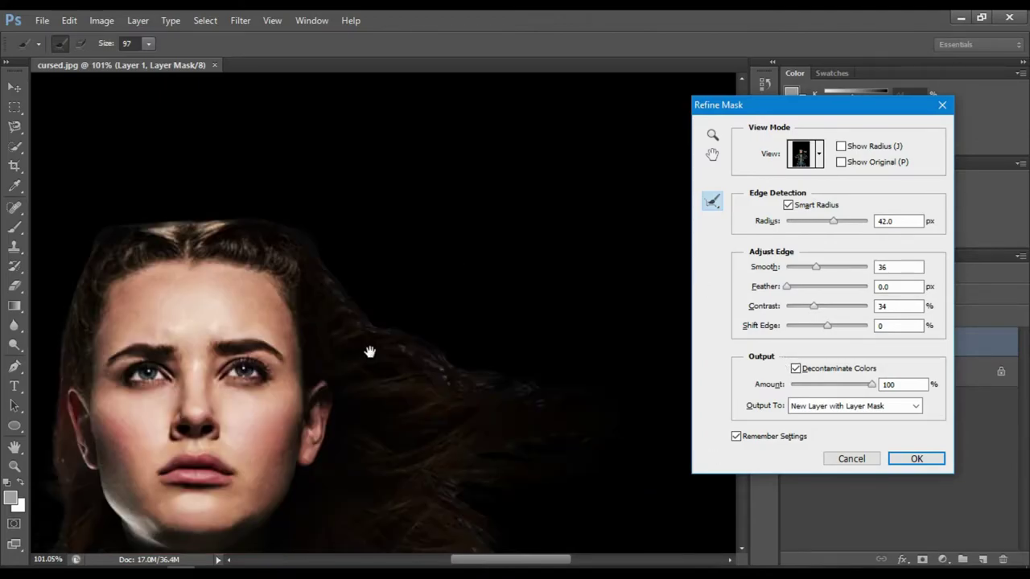
pyautogui.scroll(-1, 340, 352)
pyautogui.scroll(-1, 363, 241)
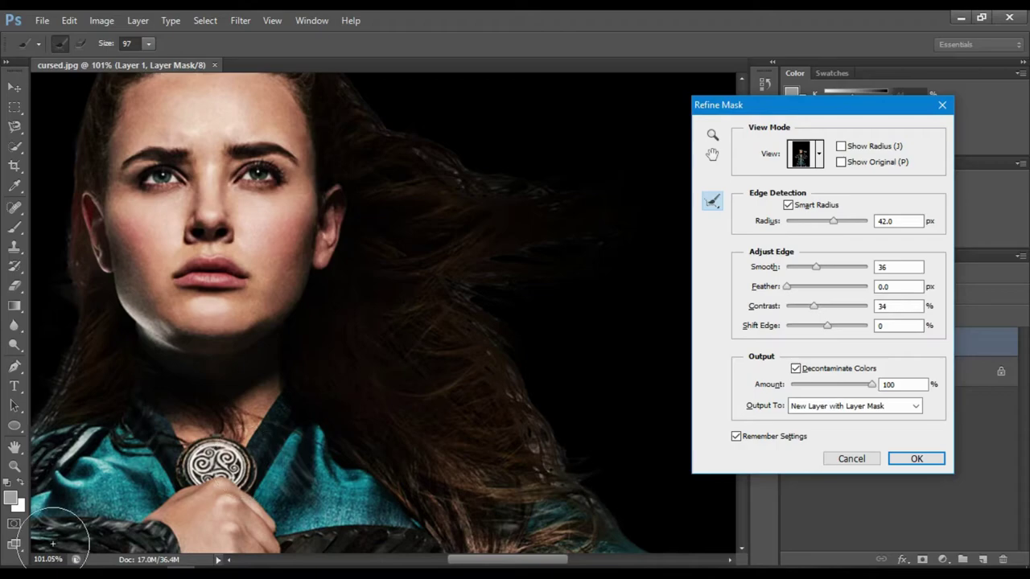
pyautogui.moveTo(311, 363)
pyautogui.mouseDown()
pyautogui.moveTo(408, 287)
pyautogui.moveTo(265, 249)
pyautogui.mouseUp()
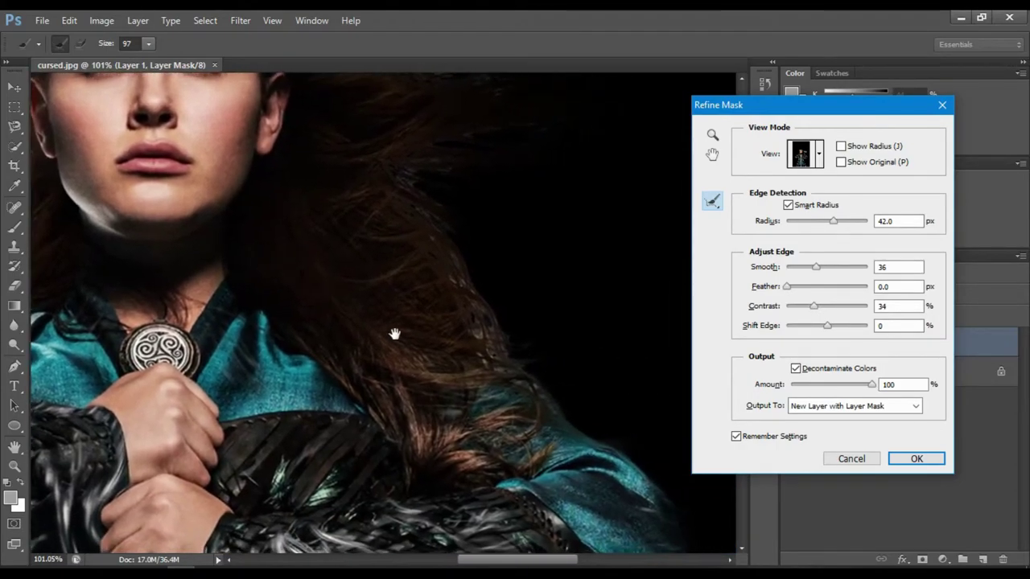
pyautogui.moveTo(395, 336); pyautogui.dragTo(319, 285)
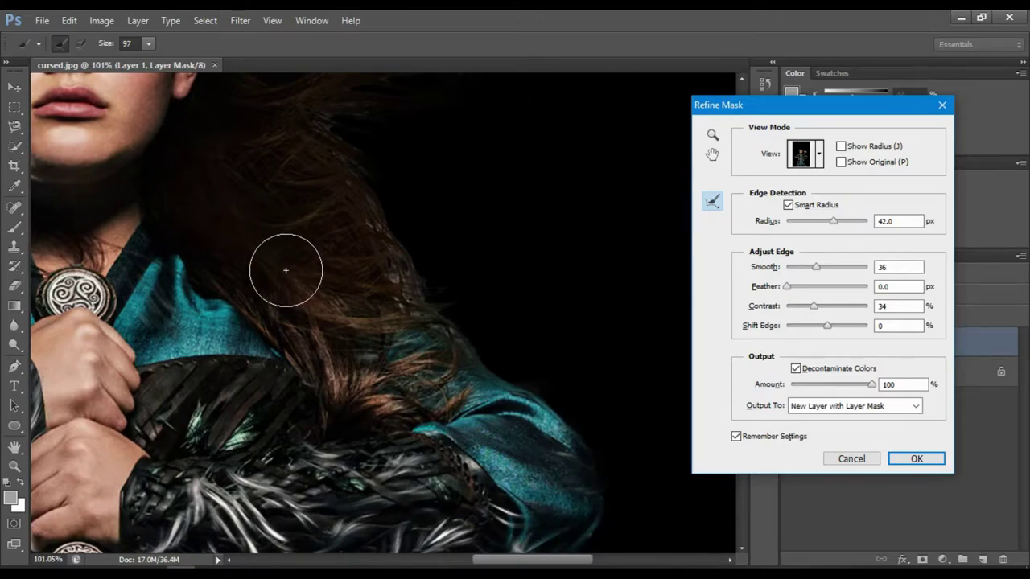
pyautogui.moveTo(283, 271); pyautogui.dragTo(327, 410)
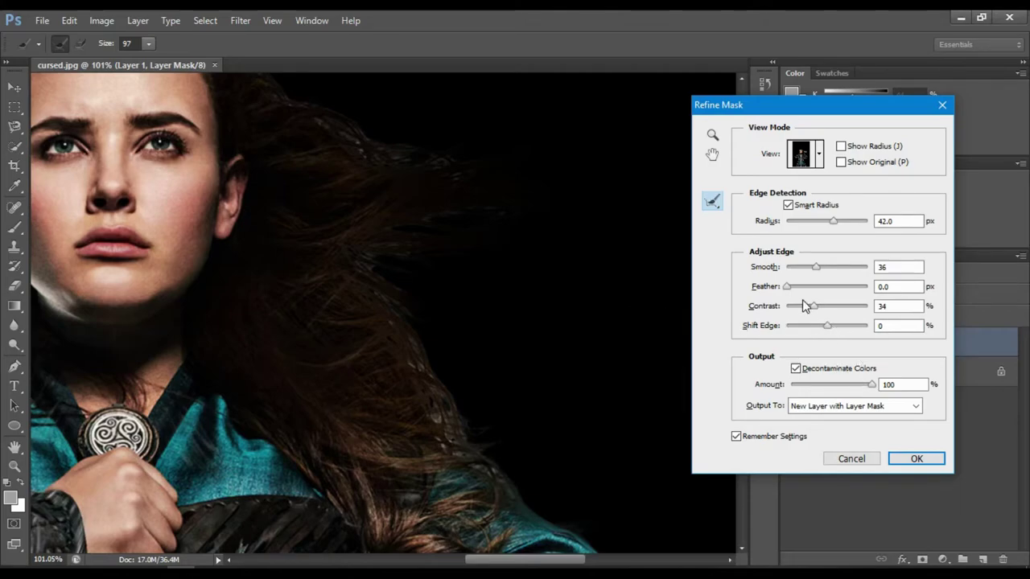
# Lower Smooth to 0 and check the face, hair and sword hilt edges.
pyautogui.moveTo(818, 271); pyautogui.dragTo(792, 268)
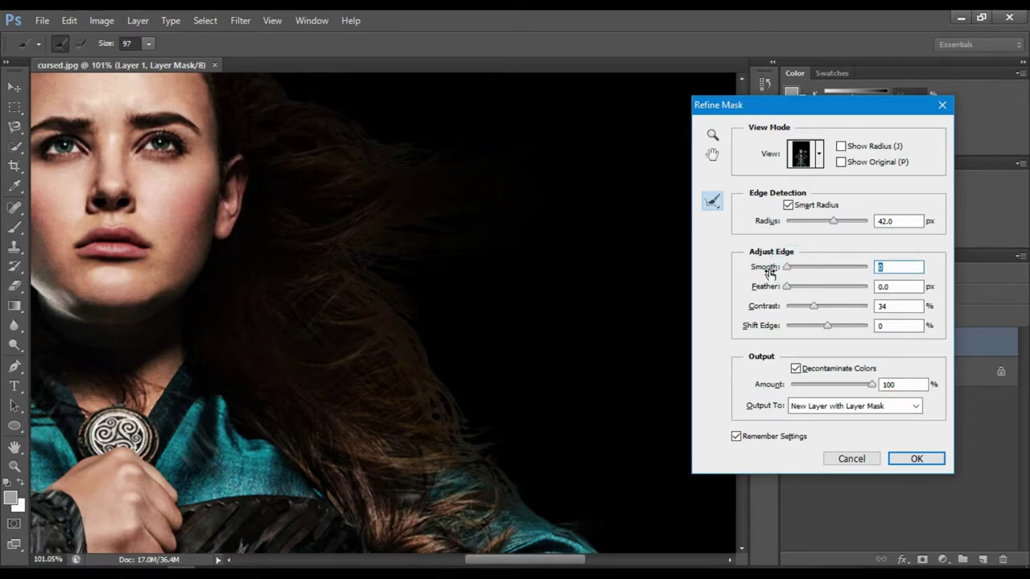
pyautogui.moveTo(555, 325)
pyautogui.mouseDown()
pyautogui.moveTo(459, 188)
pyautogui.moveTo(459, 172)
pyautogui.moveTo(395, 292)
pyautogui.moveTo(456, 446)
pyautogui.moveTo(459, 324)
pyautogui.moveTo(573, 244)
pyautogui.moveTo(506, 188)
pyautogui.moveTo(428, 343)
pyautogui.moveTo(574, 209)
pyautogui.mouseUp()
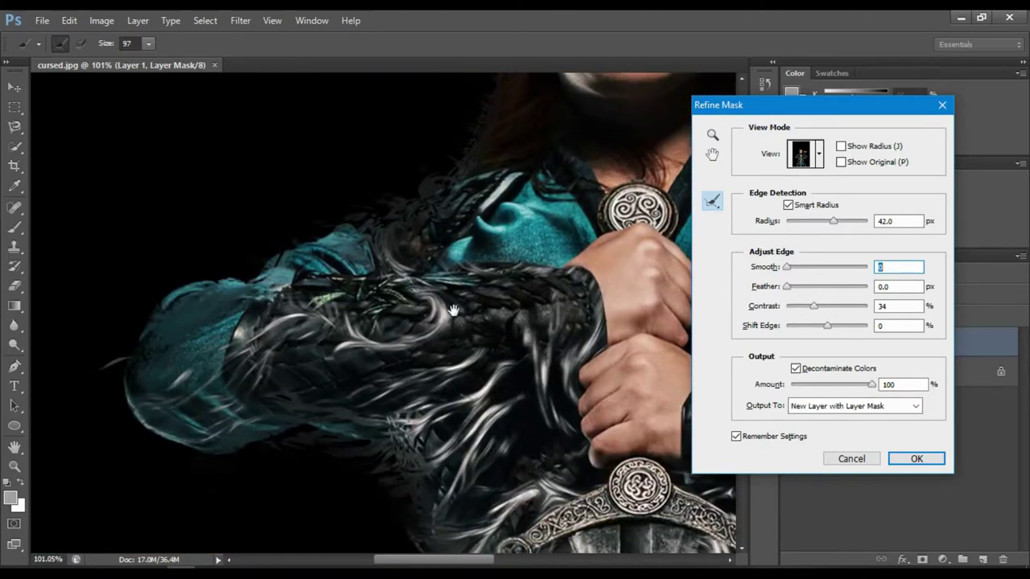
pyautogui.moveTo(476, 295)
pyautogui.mouseDown()
pyautogui.moveTo(506, 367)
pyautogui.moveTo(338, 279)
pyautogui.moveTo(320, 356)
pyautogui.moveTo(426, 126)
pyautogui.moveTo(184, 268)
pyautogui.moveTo(315, 301)
pyautogui.moveTo(353, 324)
pyautogui.mouseUp()
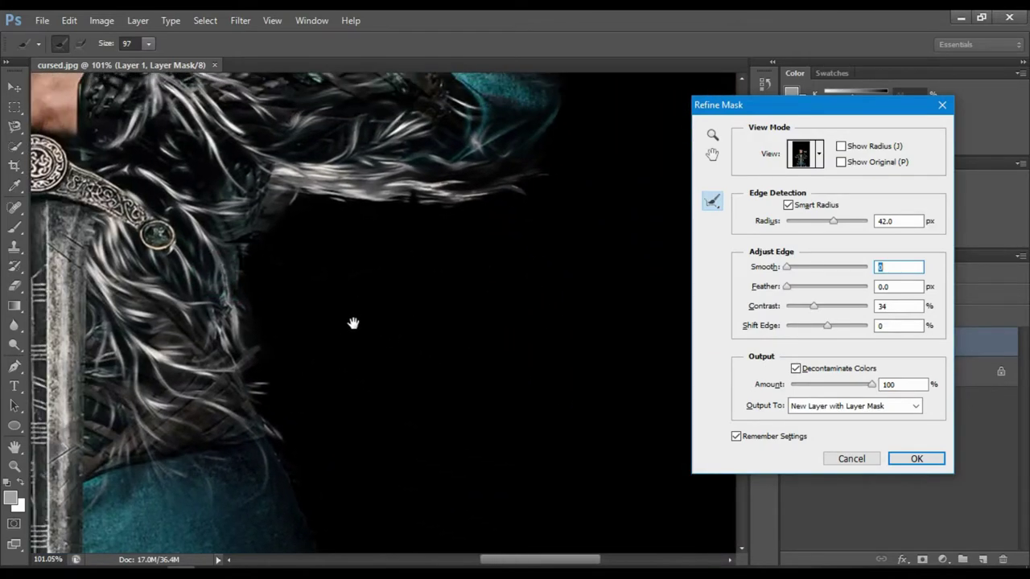
# Output the refinement as New Layer with Layer Mask (Layer 1 copy) and deselect.
pyautogui.click(866, 407)
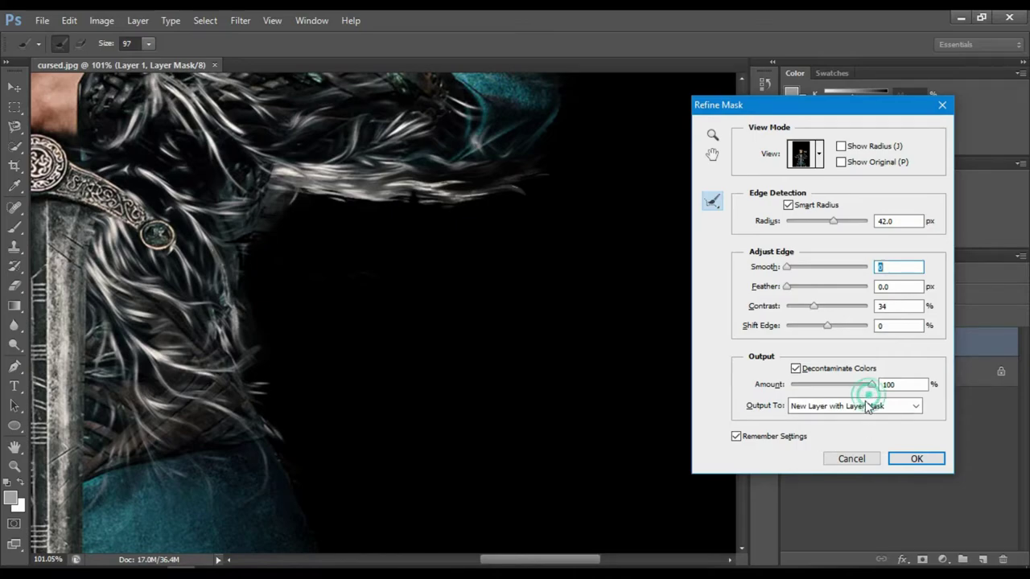
pyautogui.click(867, 408)
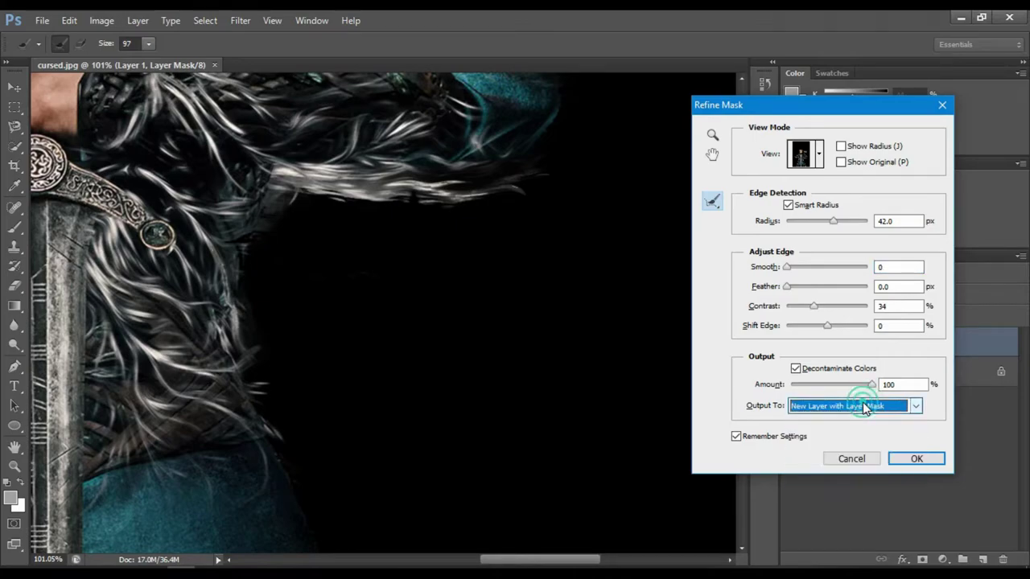
pyautogui.click(919, 458)
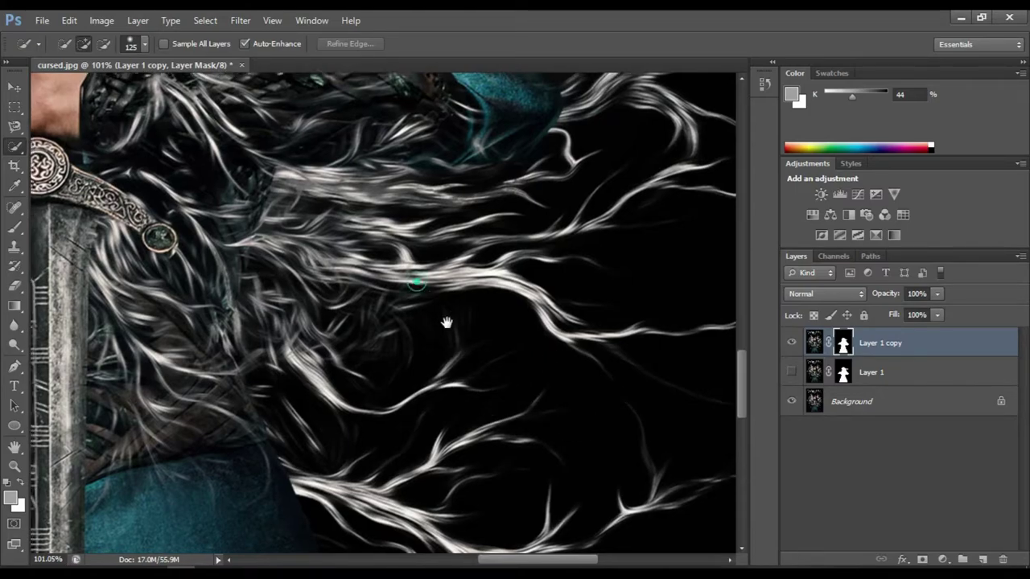
pyautogui.moveTo(449, 322); pyautogui.dragTo(539, 439)
pyautogui.scroll(-2, 521, 397)
pyautogui.scroll(-1, 521, 398)
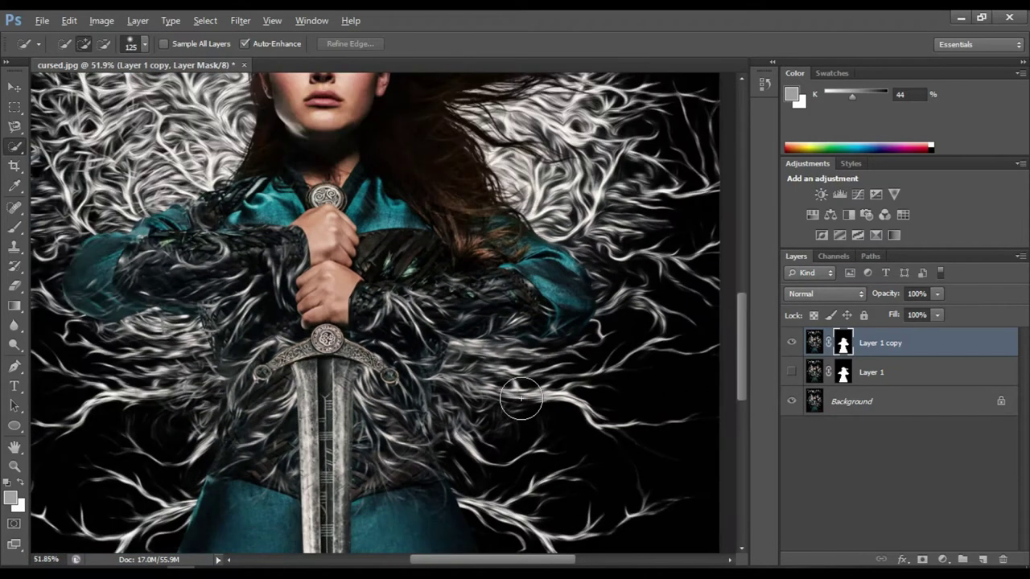
pyautogui.scroll(-1, 521, 397)
pyautogui.scroll(3, 470, 282)
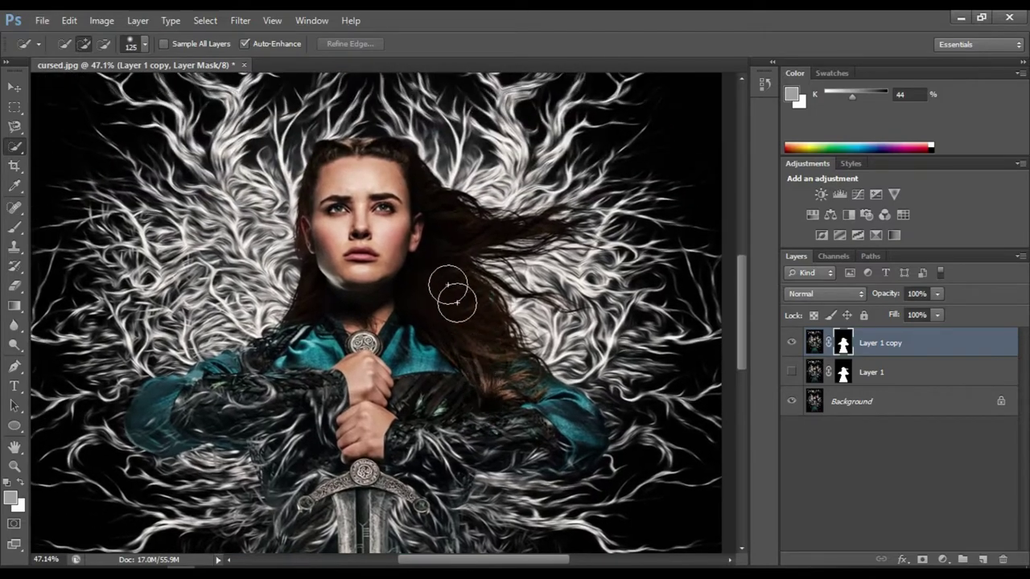
pyautogui.hotkey('ctrl', 'd')
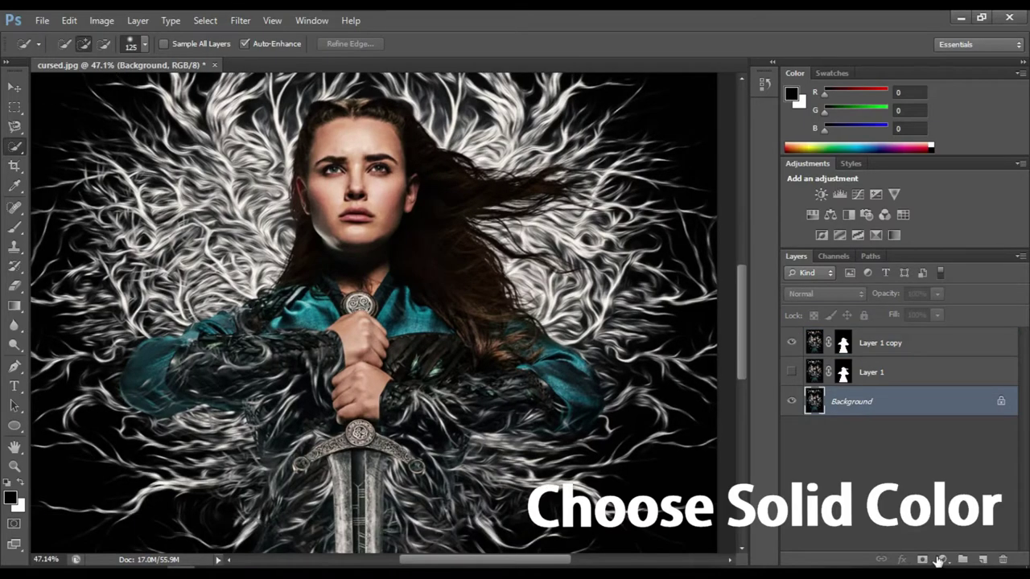
# Add a Solid Color fill layer of #1f1f1f above Background.
pyautogui.click(939, 559)
pyautogui.click(923, 234)
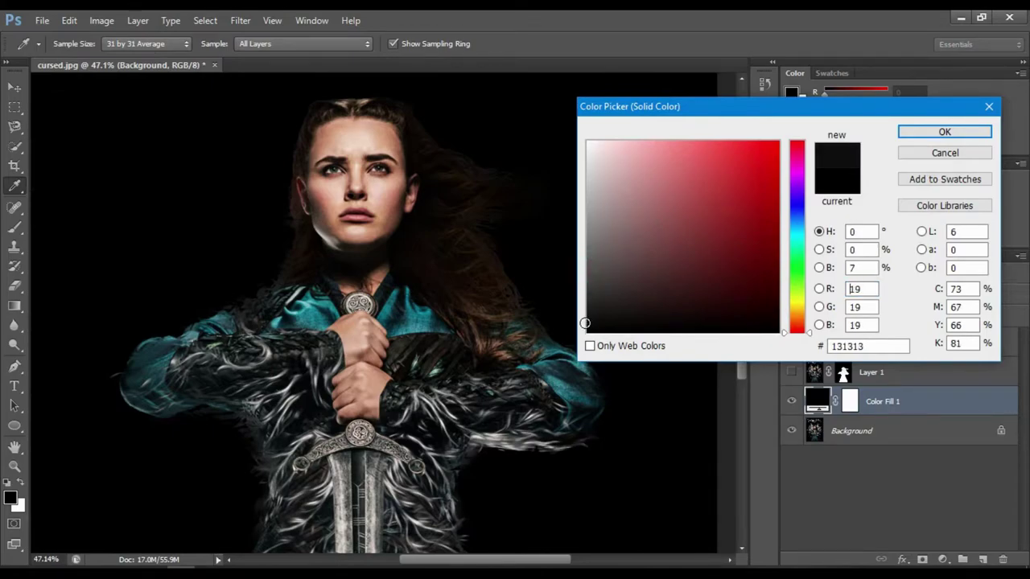
pyautogui.moveTo(581, 332)
pyautogui.mouseDown()
pyautogui.moveTo(583, 275)
pyautogui.moveTo(573, 298)
pyautogui.mouseUp()
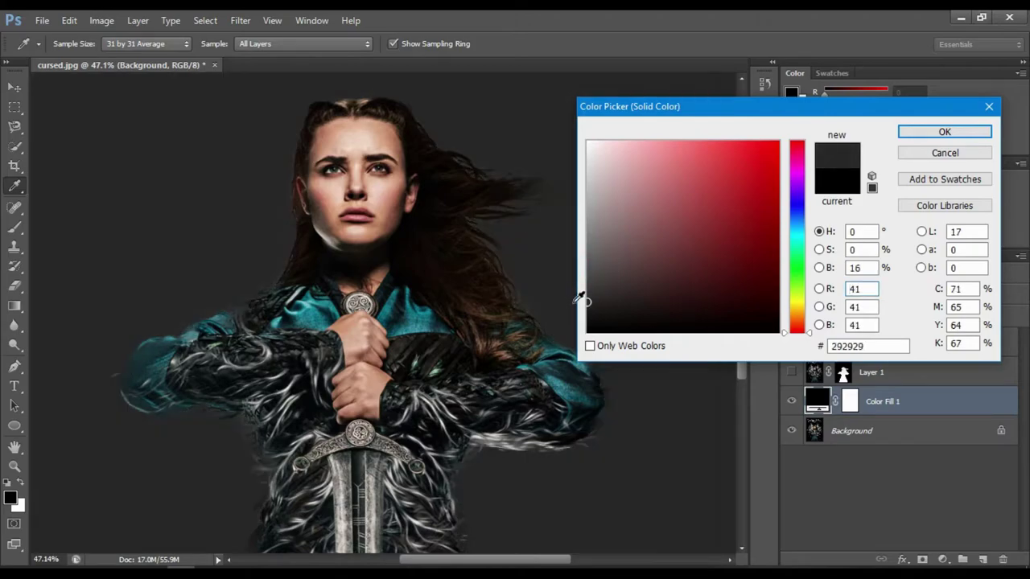
pyautogui.moveTo(592, 303); pyautogui.dragTo(581, 307)
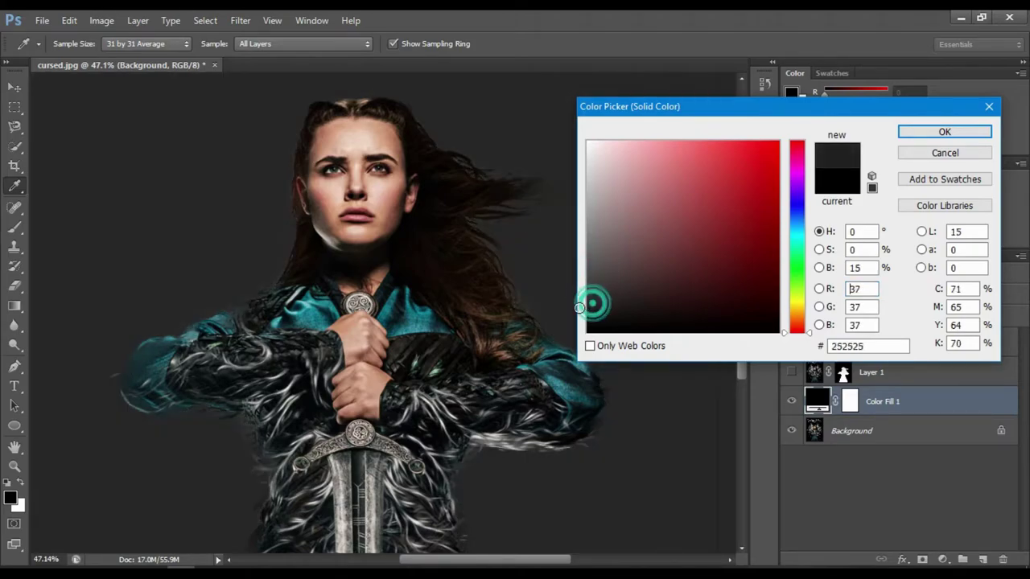
pyautogui.click(939, 134)
pyautogui.press('w')
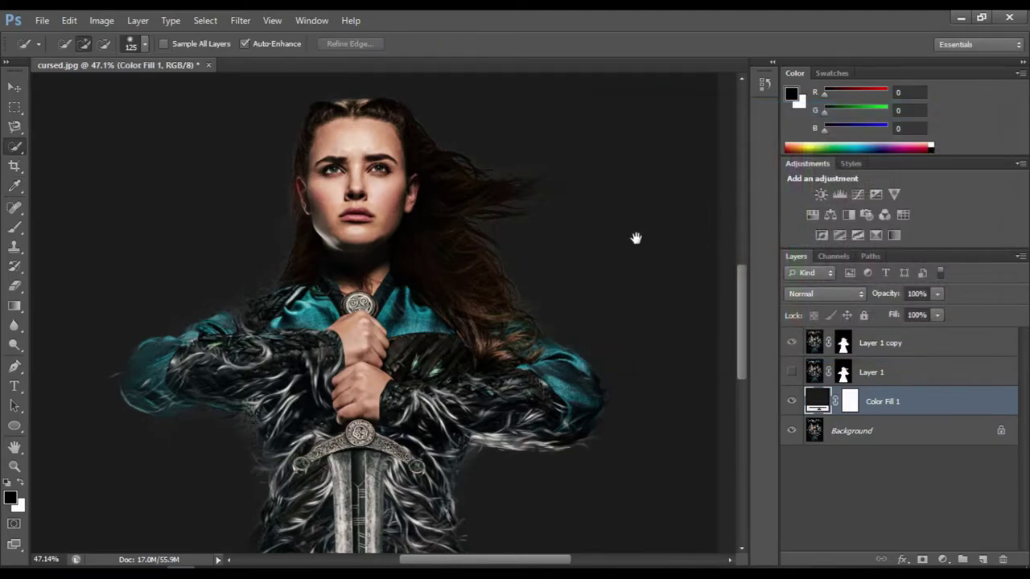
pyautogui.moveTo(455, 246)
pyautogui.mouseDown()
pyautogui.moveTo(460, 335)
pyautogui.moveTo(467, 299)
pyautogui.mouseUp()
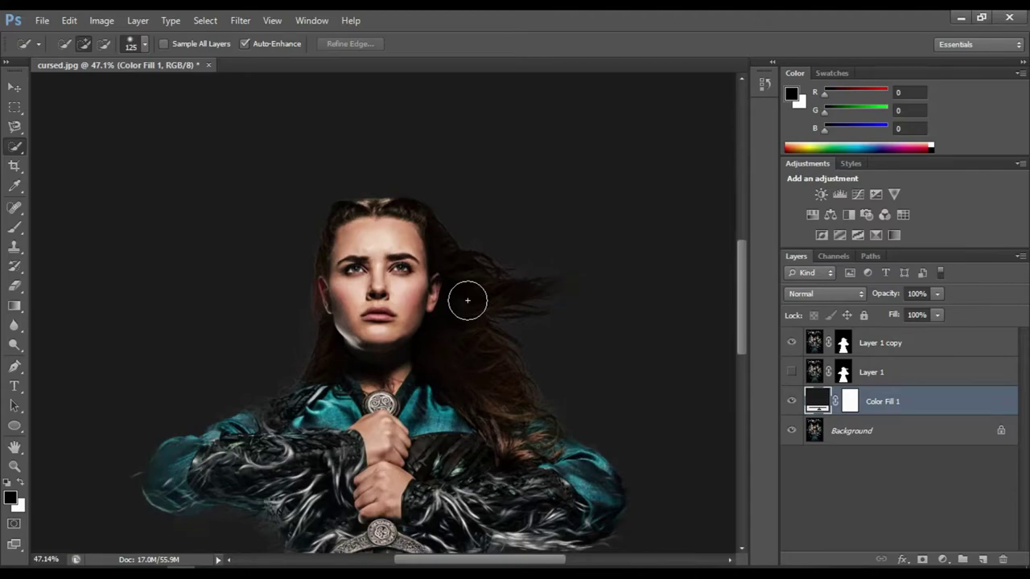
pyautogui.moveTo(407, 302); pyautogui.dragTo(409, 302)
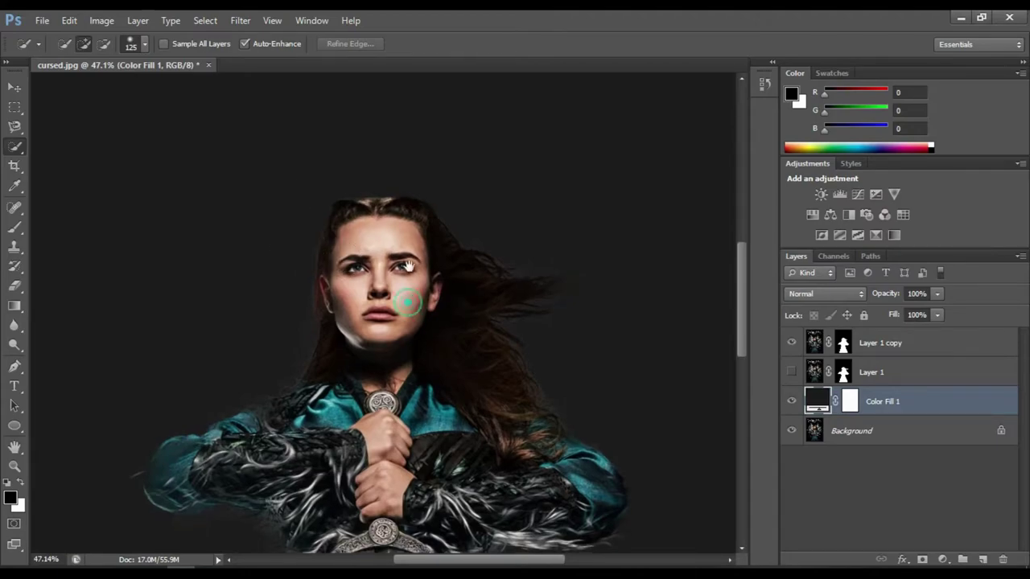
pyautogui.moveTo(409, 265); pyautogui.dragTo(429, 184)
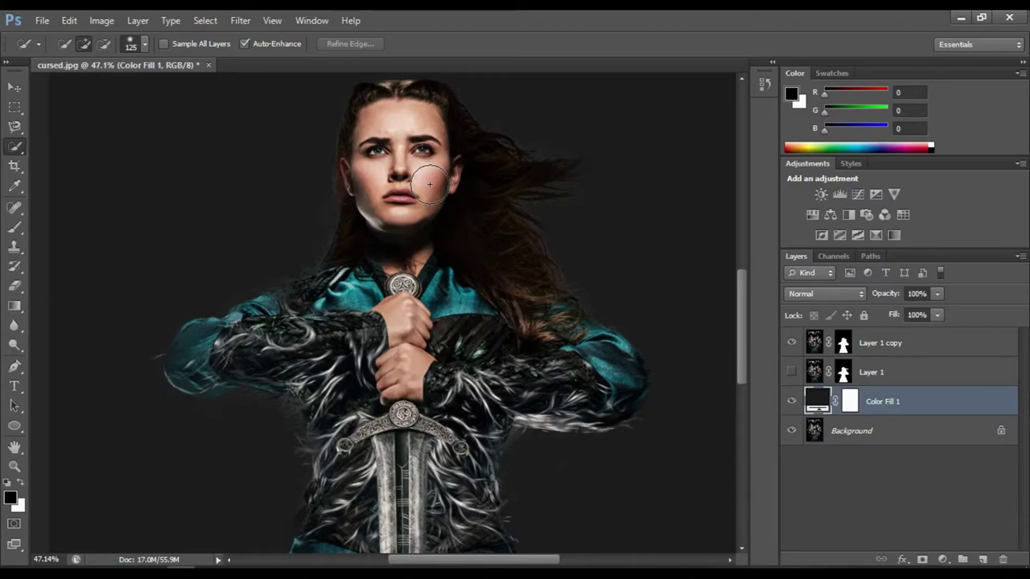
pyautogui.moveTo(391, 207); pyautogui.dragTo(479, 375)
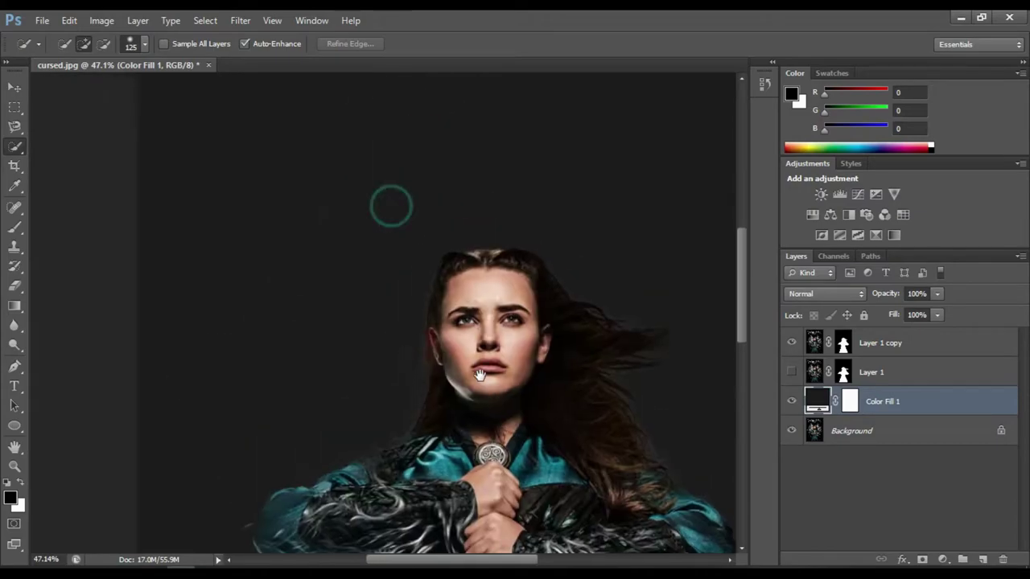
pyautogui.moveTo(356, 284); pyautogui.dragTo(419, 368)
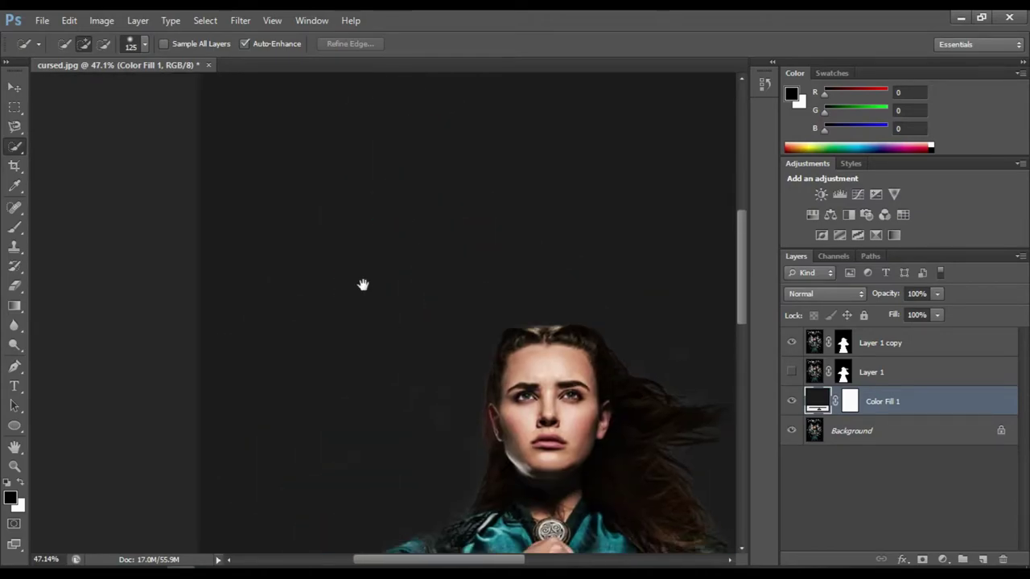
pyautogui.moveTo(363, 284)
pyautogui.mouseDown()
pyautogui.moveTo(218, 52)
pyautogui.moveTo(357, 207)
pyautogui.moveTo(380, 345)
pyautogui.moveTo(335, 298)
pyautogui.mouseUp()
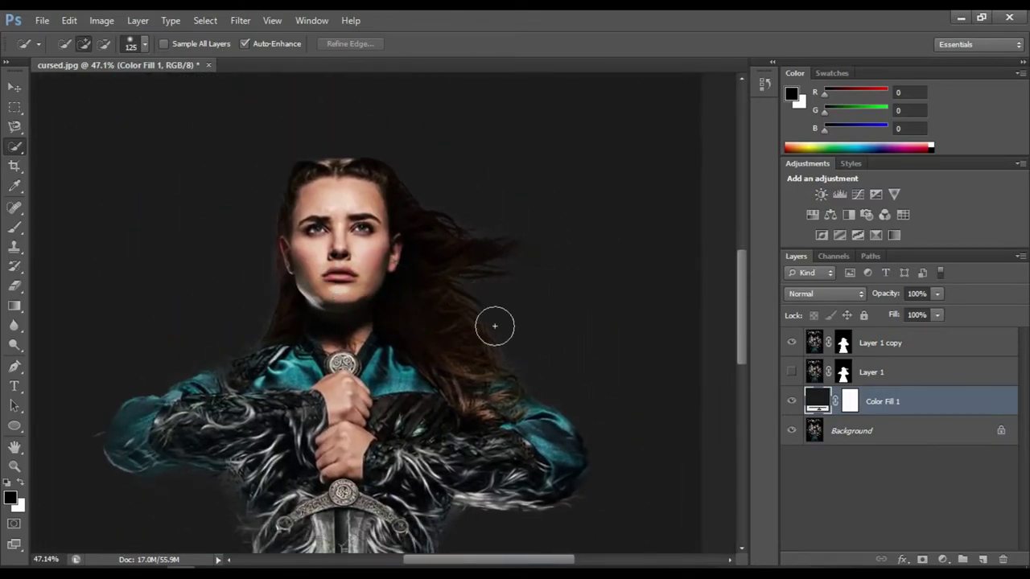
pyautogui.scroll(-2, 483, 306)
pyautogui.hscroll(-2, 483, 305)
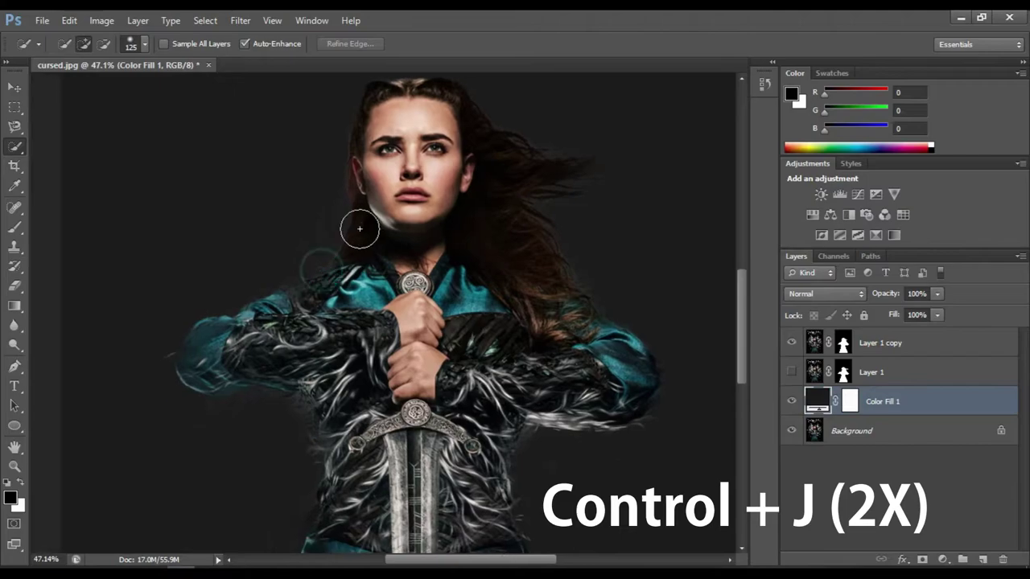
# Duplicate Layer 1 copy into copies 2 and 3, hide both, and reselect Layer 1 copy.
pyautogui.click(888, 346)
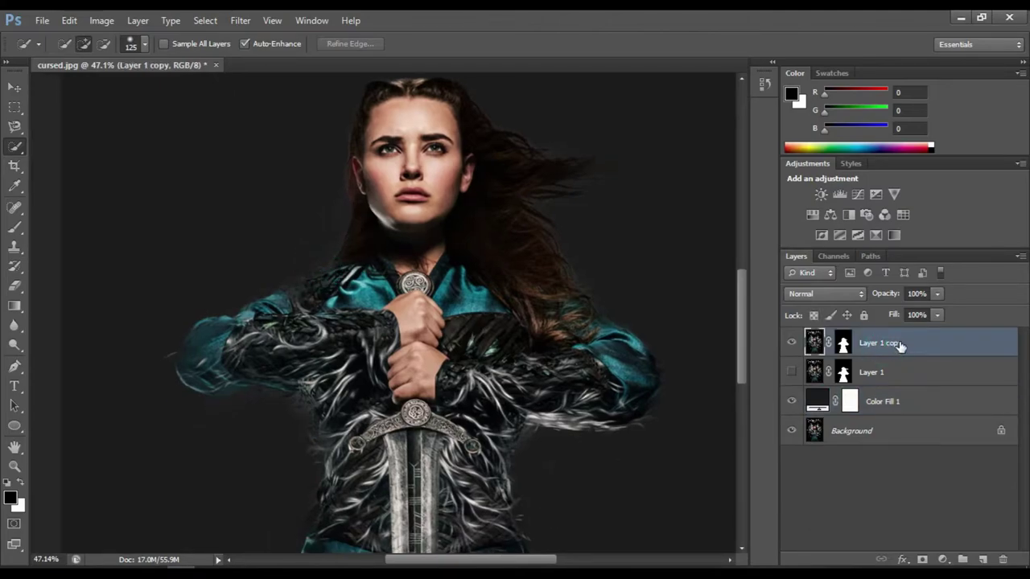
pyautogui.hotkey('ctrl', 'j')
pyautogui.hotkey('ctrl', 'j')
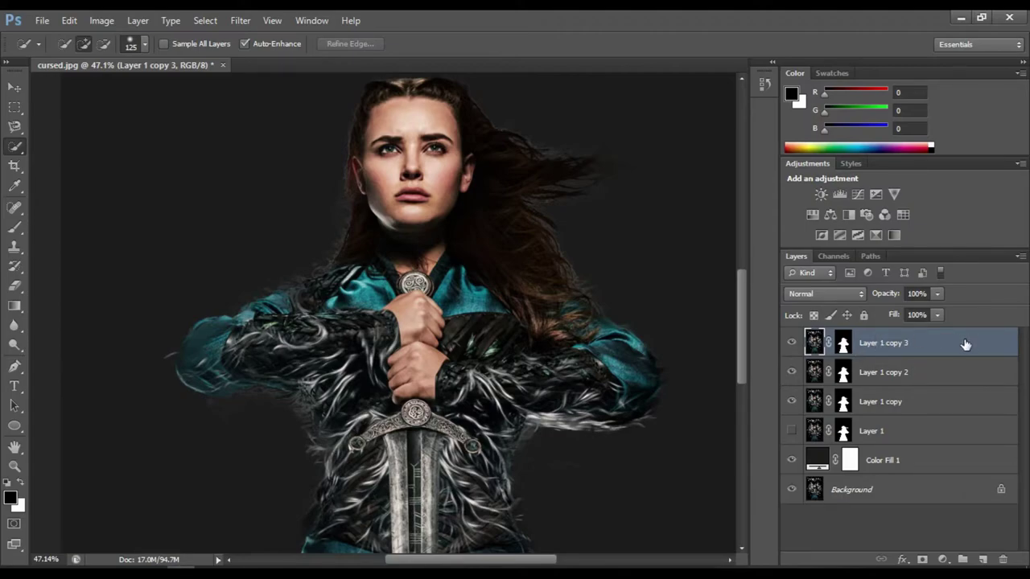
pyautogui.click(791, 372)
pyautogui.click(792, 343)
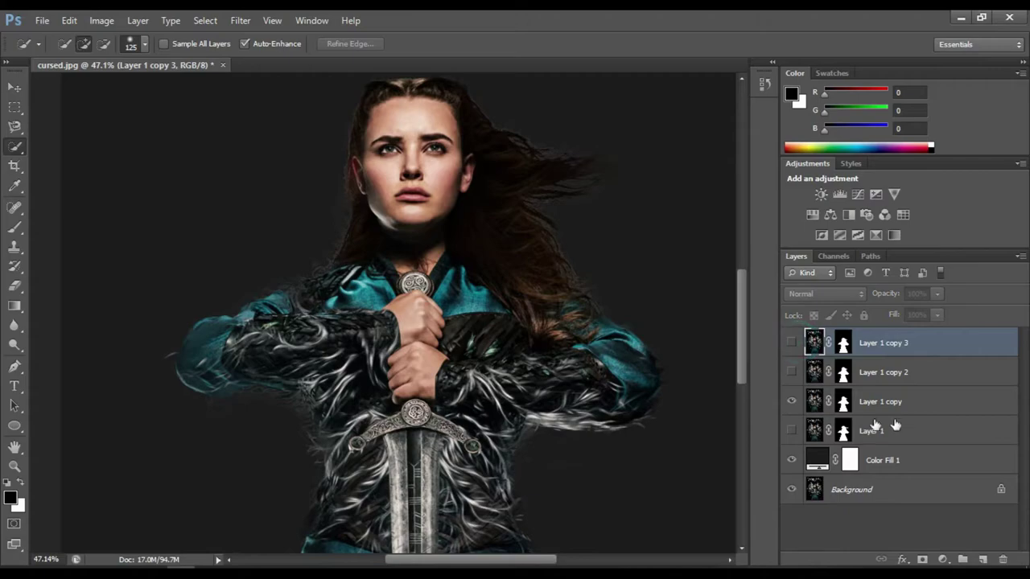
pyautogui.click(910, 405)
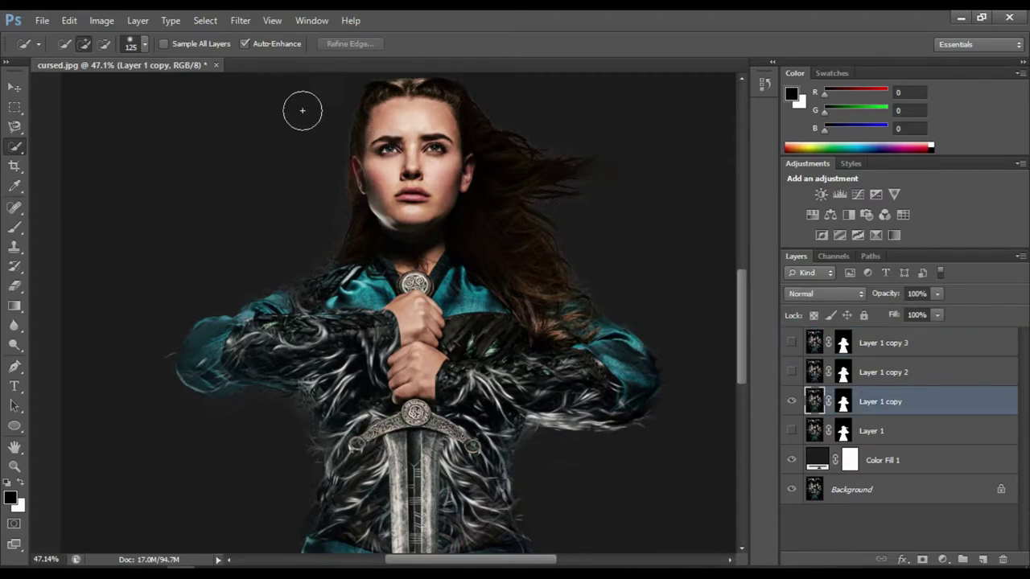
pyautogui.click(240, 20)
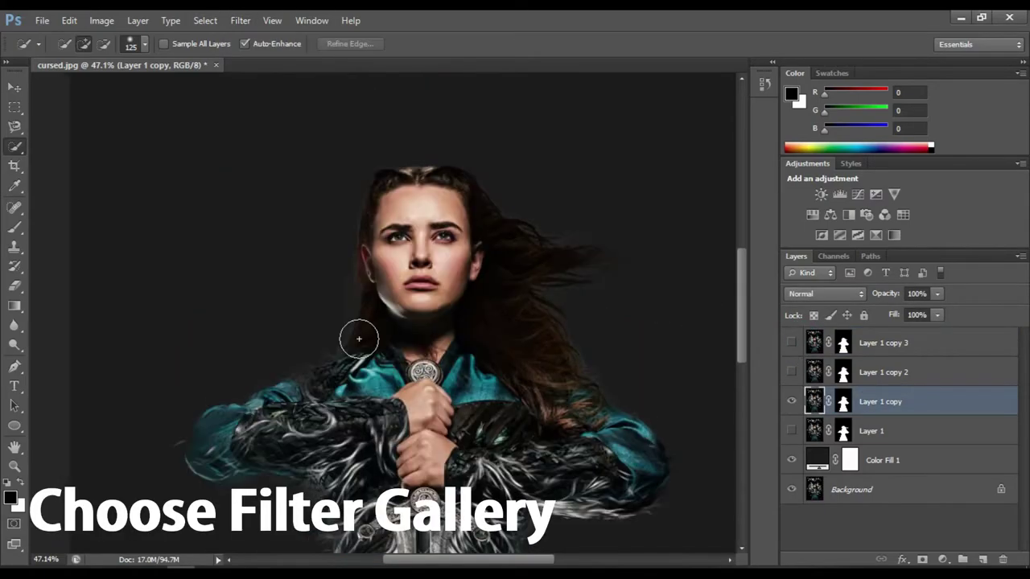
# In the Filter Gallery, preview a few Artistic effects and settle on Poster Edges.
pyautogui.click(240, 20)
pyautogui.click(253, 79)
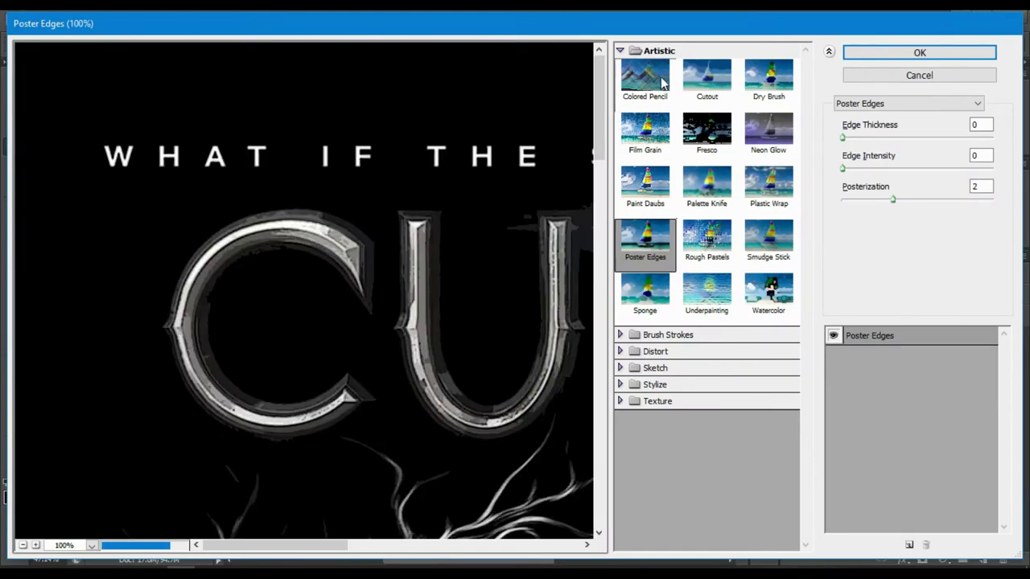
pyautogui.click(661, 80)
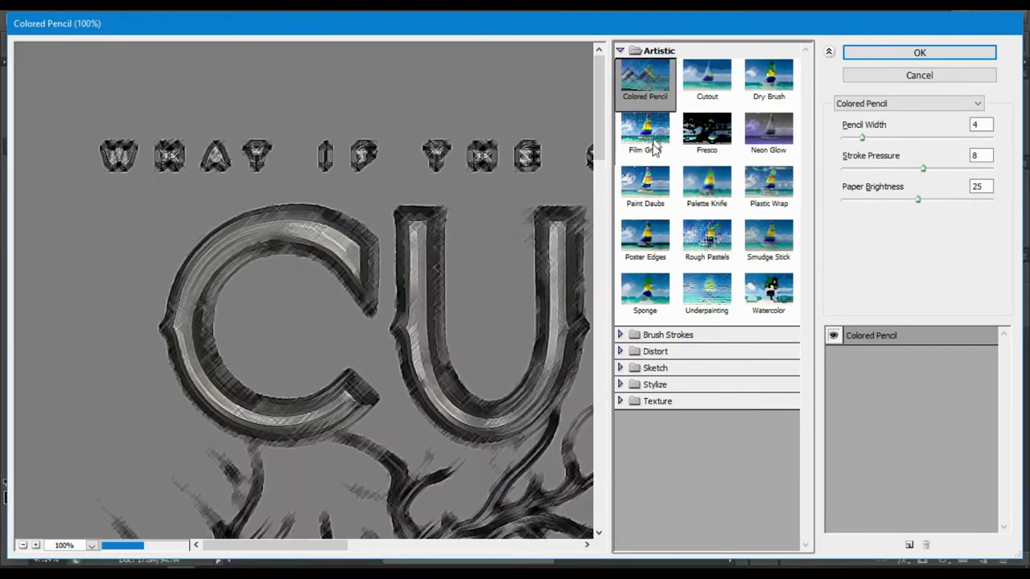
pyautogui.click(653, 145)
pyautogui.click(651, 202)
pyautogui.click(646, 238)
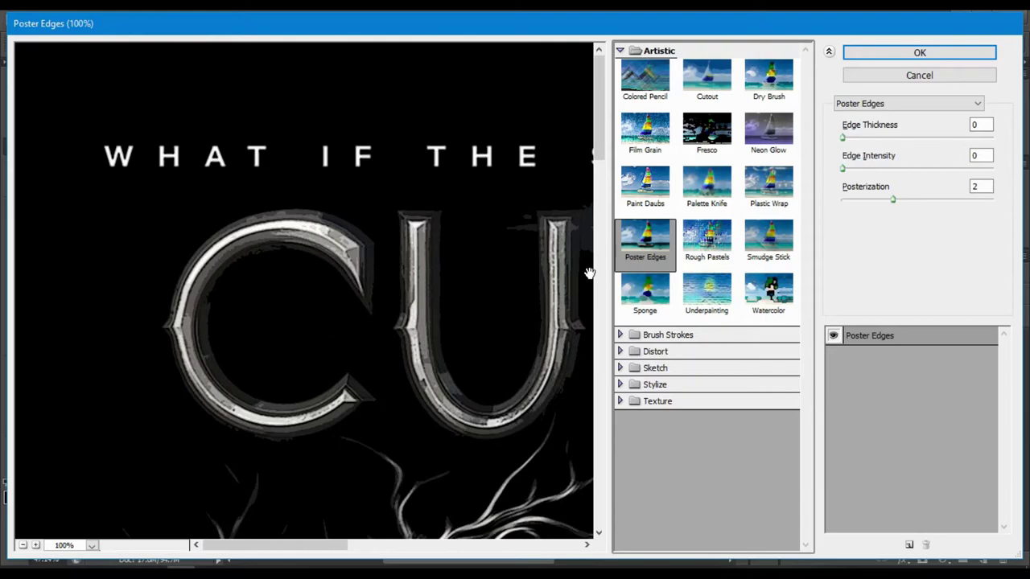
# Set Poster Edges to Edge Thickness 0, Edge Intensity 0, Posterization 2 and apply it.
pyautogui.click(24, 546)
pyautogui.click(24, 547)
pyautogui.click(23, 547)
pyautogui.click(23, 546)
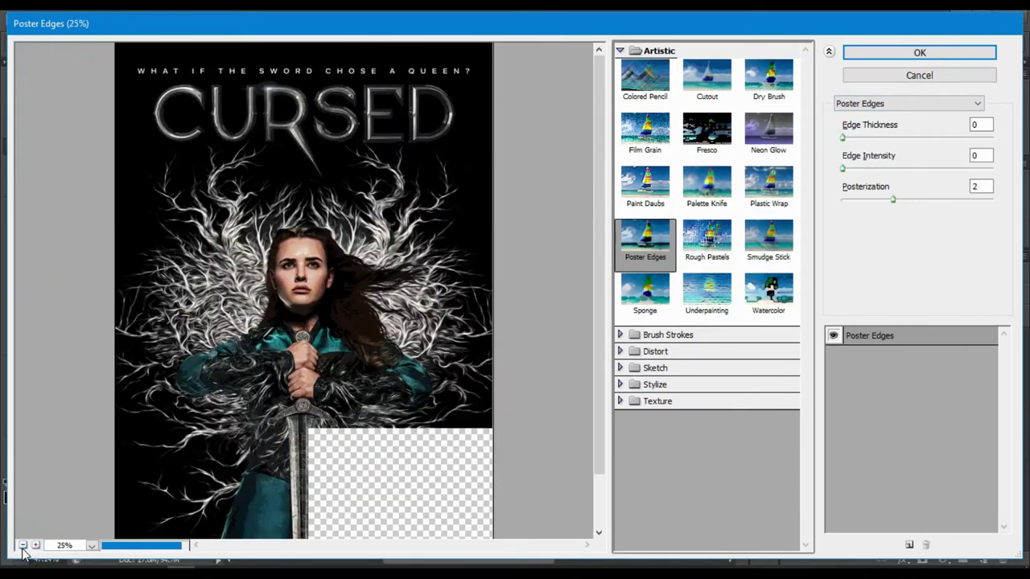
pyautogui.click(23, 547)
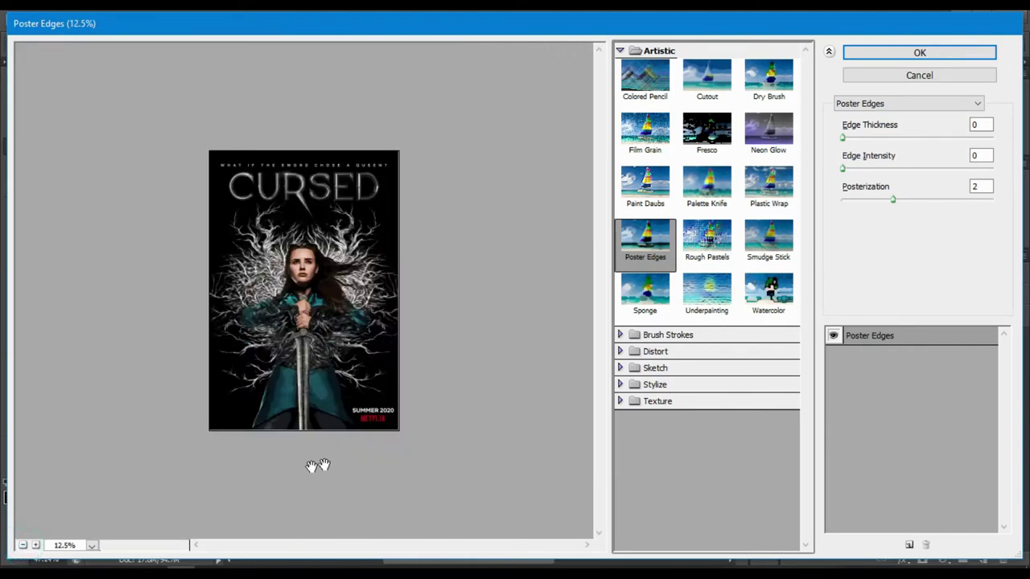
pyautogui.click(989, 125)
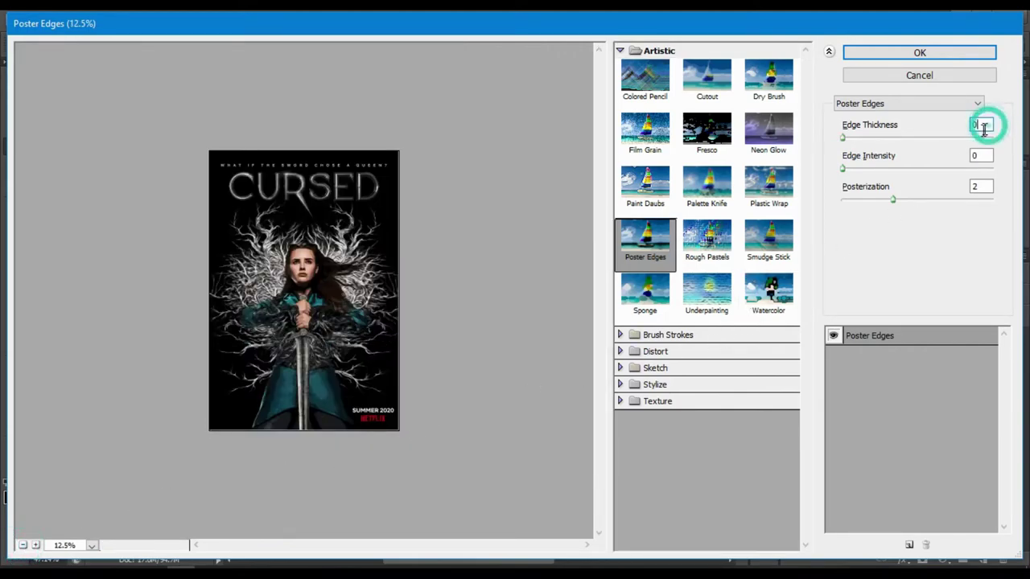
pyautogui.click(983, 154)
pyautogui.click(980, 188)
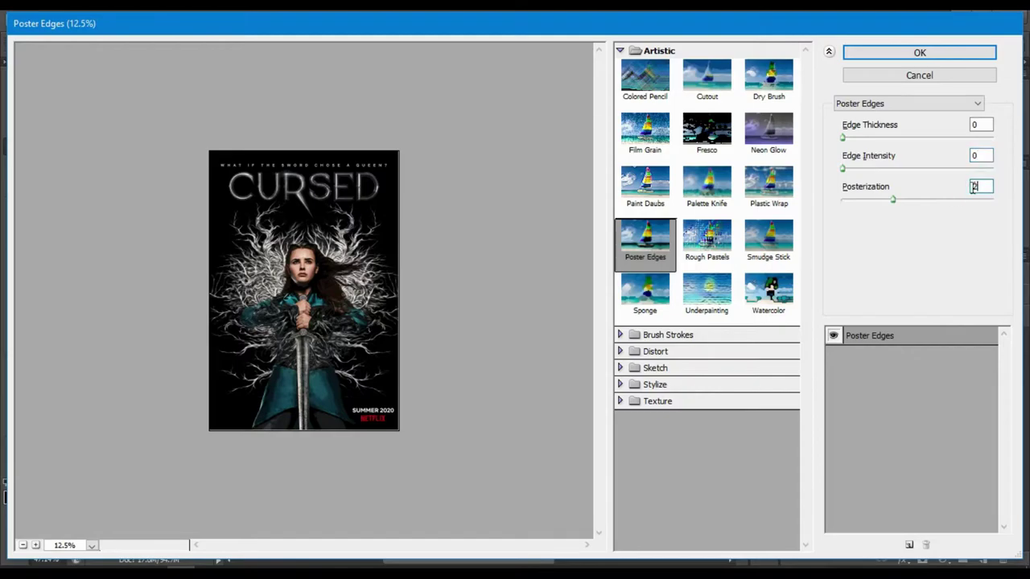
pyautogui.click(979, 186)
pyautogui.click(920, 54)
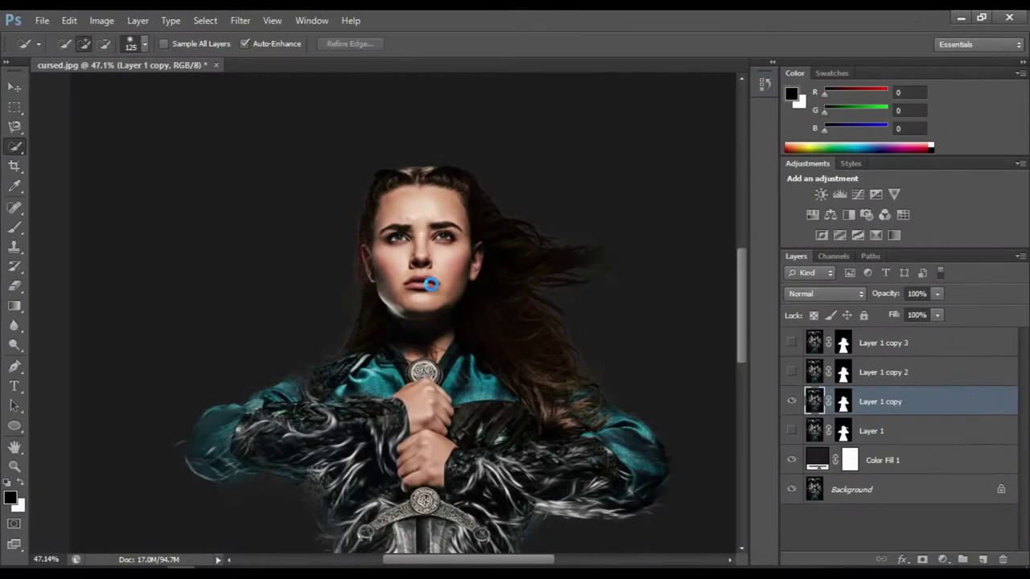
# Pan the view of the woman up and left, then bring up the Filter > Sharpen list.
pyautogui.moveTo(522, 326)
pyautogui.mouseDown()
pyautogui.moveTo(437, 202)
pyautogui.moveTo(437, 236)
pyautogui.mouseUp()
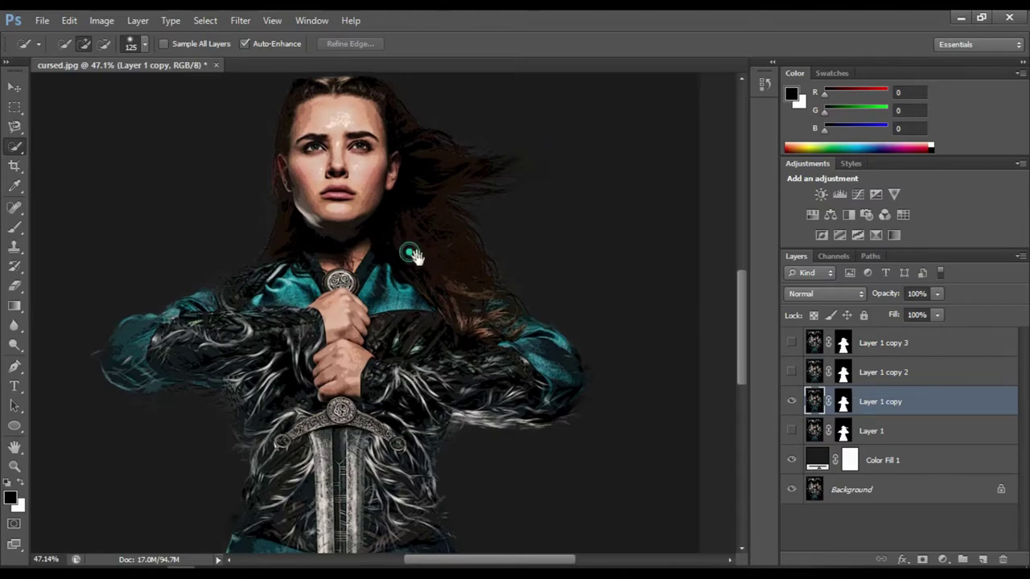
pyautogui.moveTo(409, 253)
pyautogui.mouseDown()
pyautogui.moveTo(426, 451)
pyautogui.moveTo(392, 161)
pyautogui.moveTo(375, 126)
pyautogui.moveTo(391, 202)
pyautogui.mouseUp()
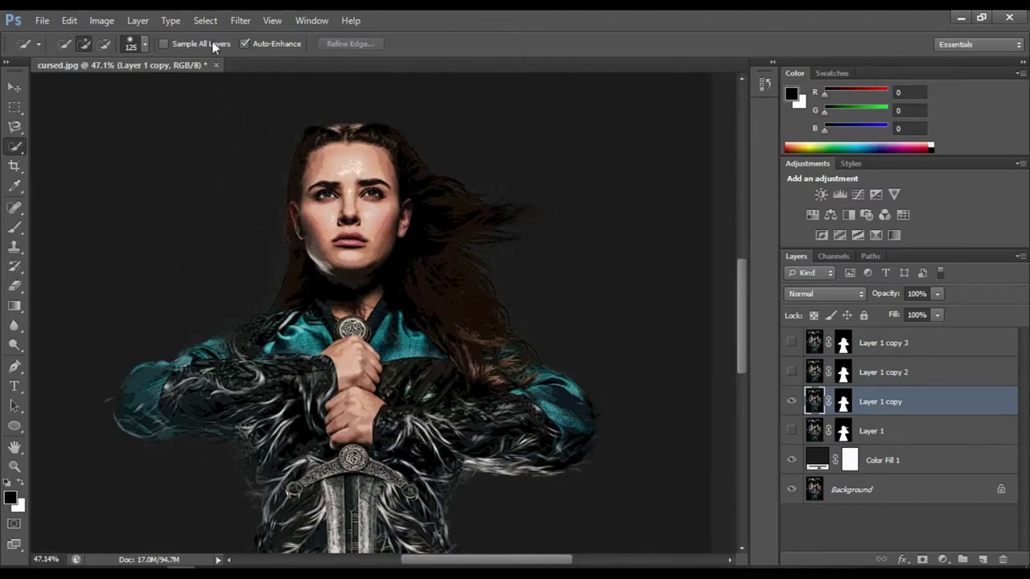
pyautogui.click(239, 20)
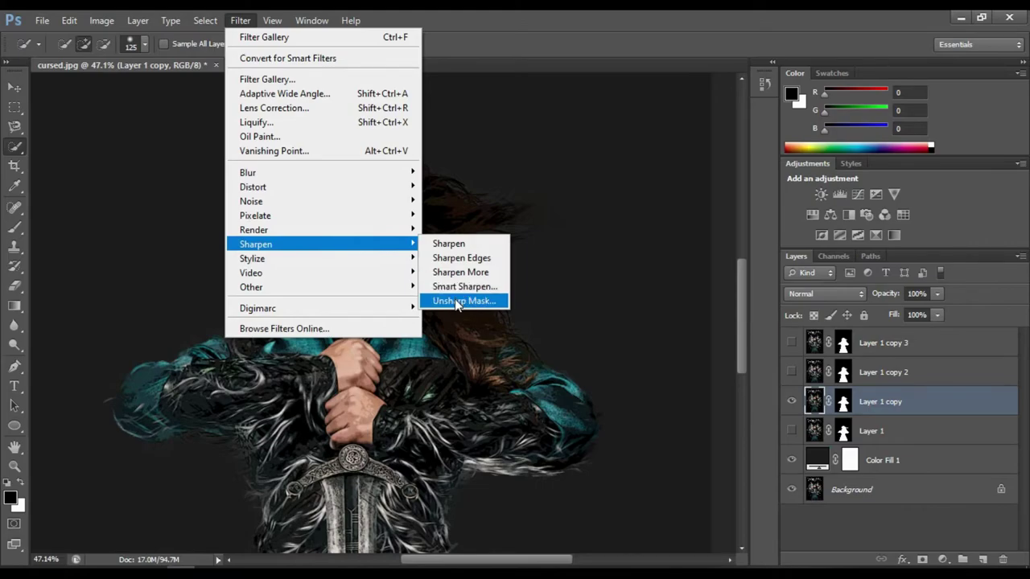
# Apply Unsharp Mask to Layer 1 copy at Amount 90%, Radius 5.0 px, Threshold 1.
pyautogui.click(458, 302)
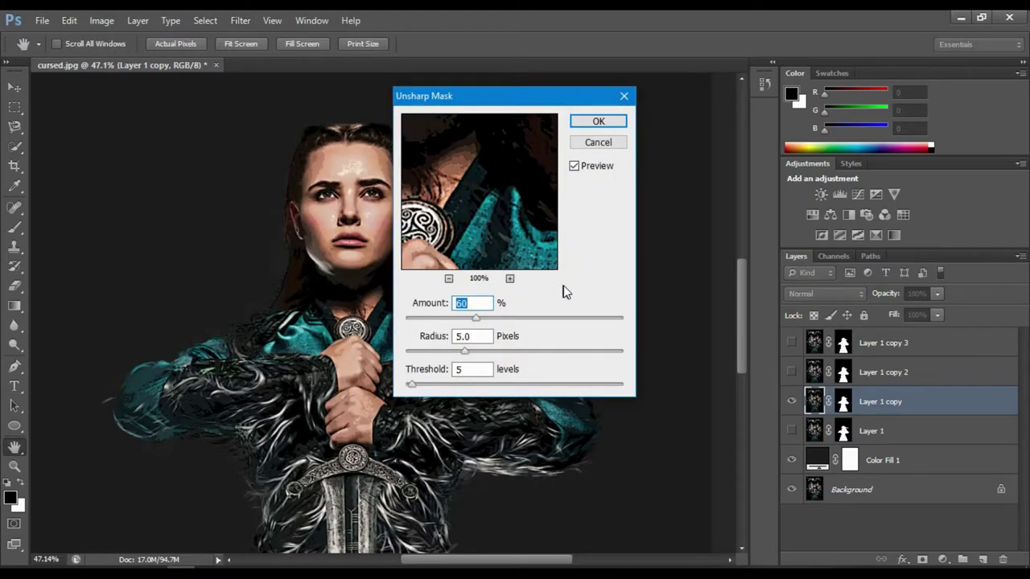
pyautogui.doubleClick(482, 302)
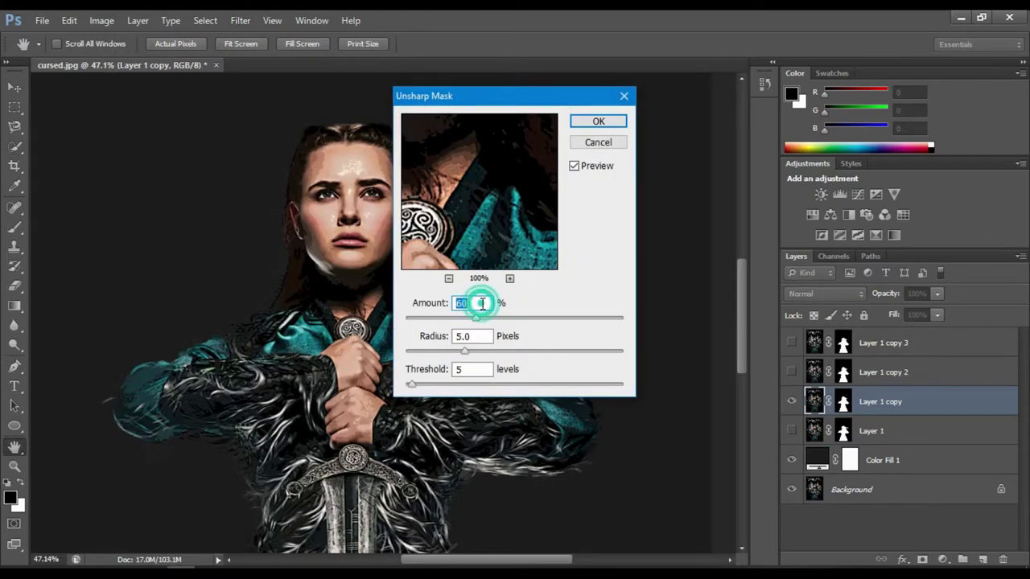
pyautogui.write('90')
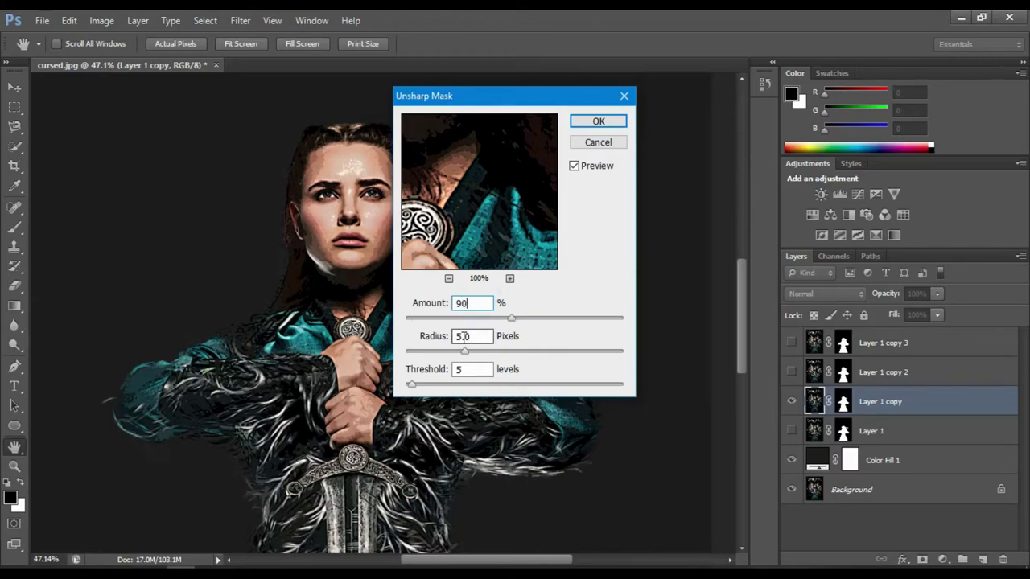
pyautogui.doubleClick(466, 370)
pyautogui.click(575, 121)
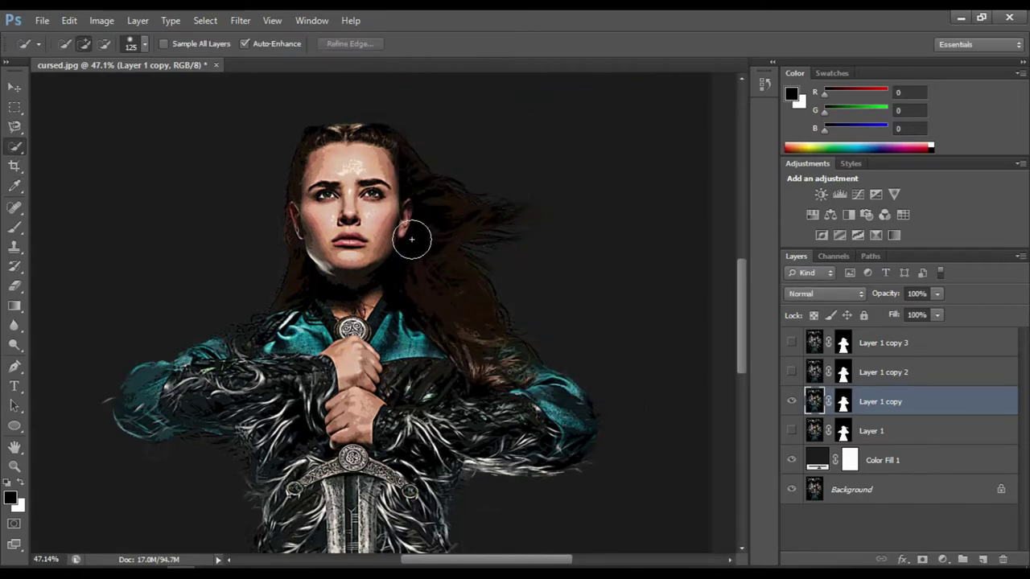
# Recentre the woman, then set Oil Paint Stylization 4, Cleanliness 3 and Scale 0.1.
pyautogui.keyDown('alt'); pyautogui.scroll(-1, 411, 240); pyautogui.keyUp('alt')
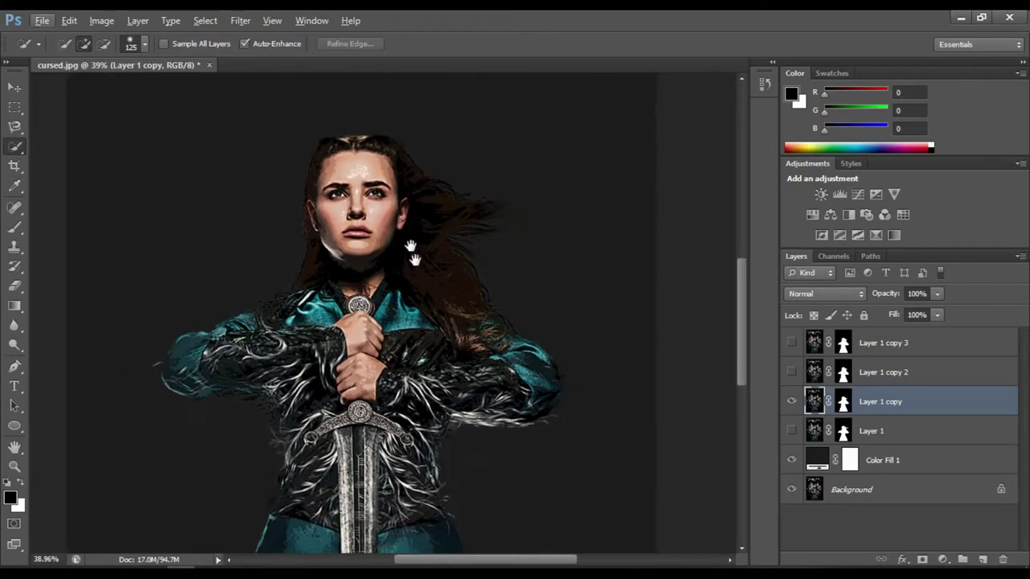
pyautogui.moveTo(409, 240); pyautogui.dragTo(423, 285)
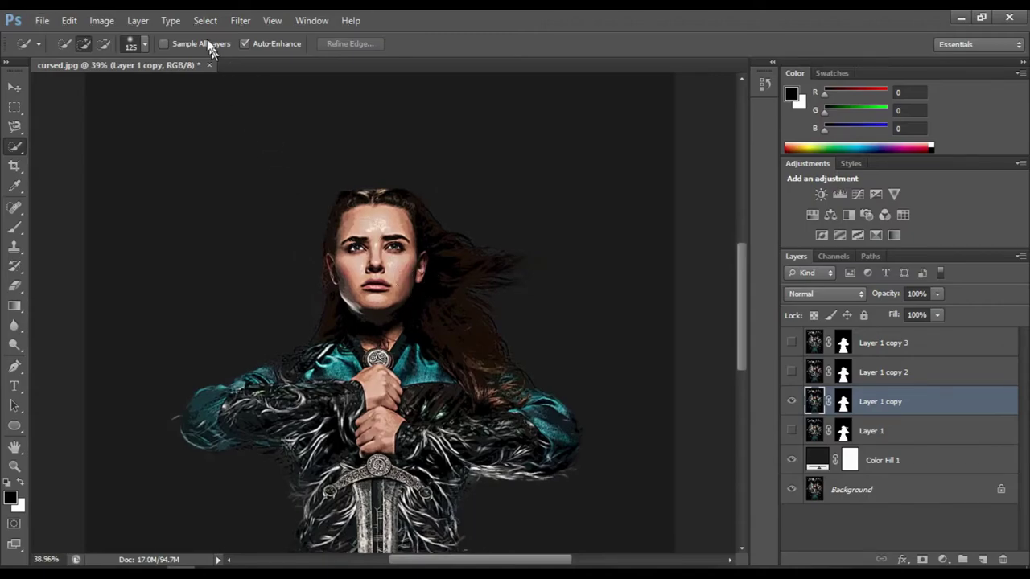
pyautogui.click(240, 20)
pyautogui.moveTo(253, 187)
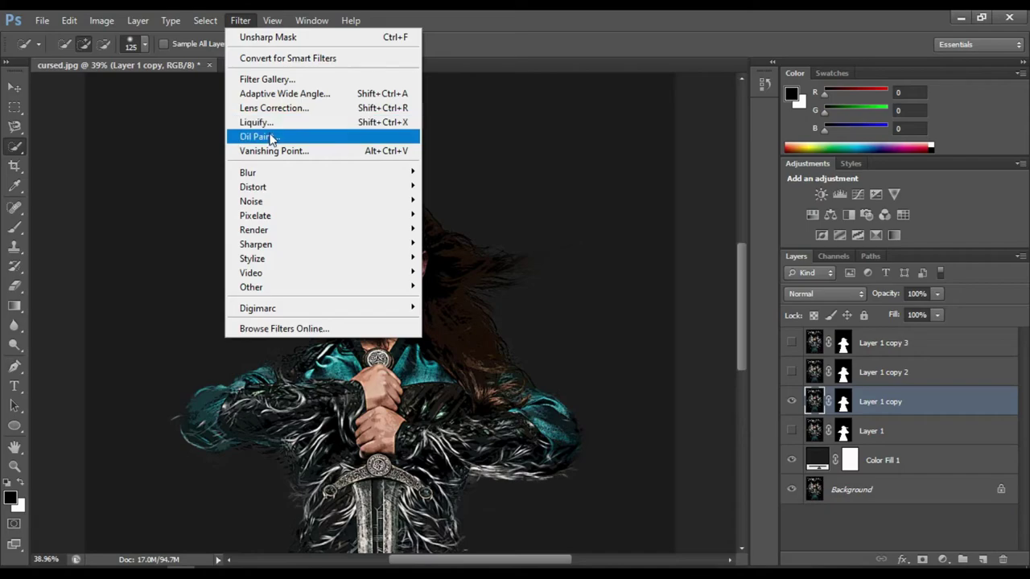
pyautogui.click(266, 136)
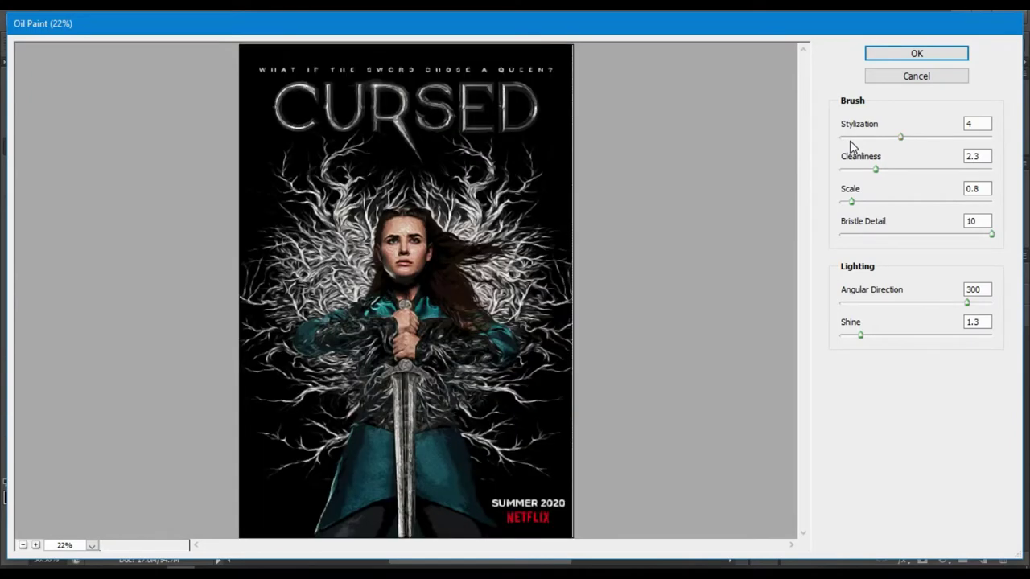
pyautogui.click(972, 123)
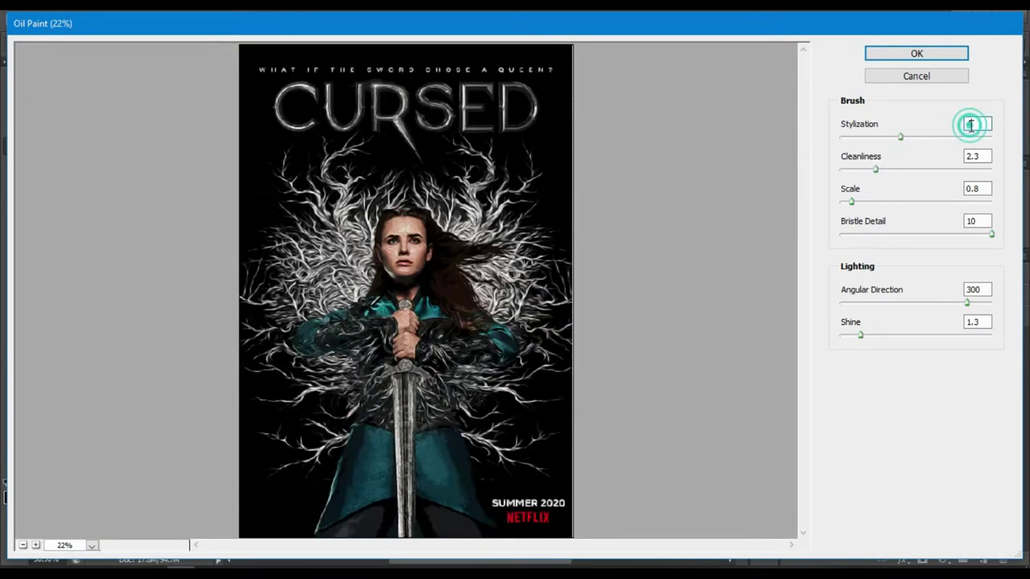
pyautogui.doubleClick(981, 123)
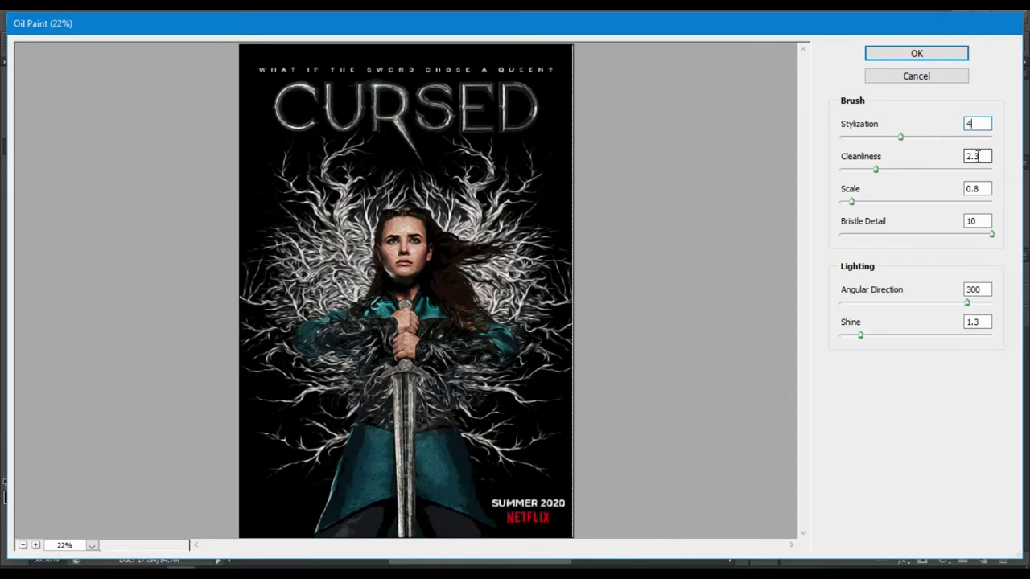
pyautogui.doubleClick(978, 156)
pyautogui.write('3')
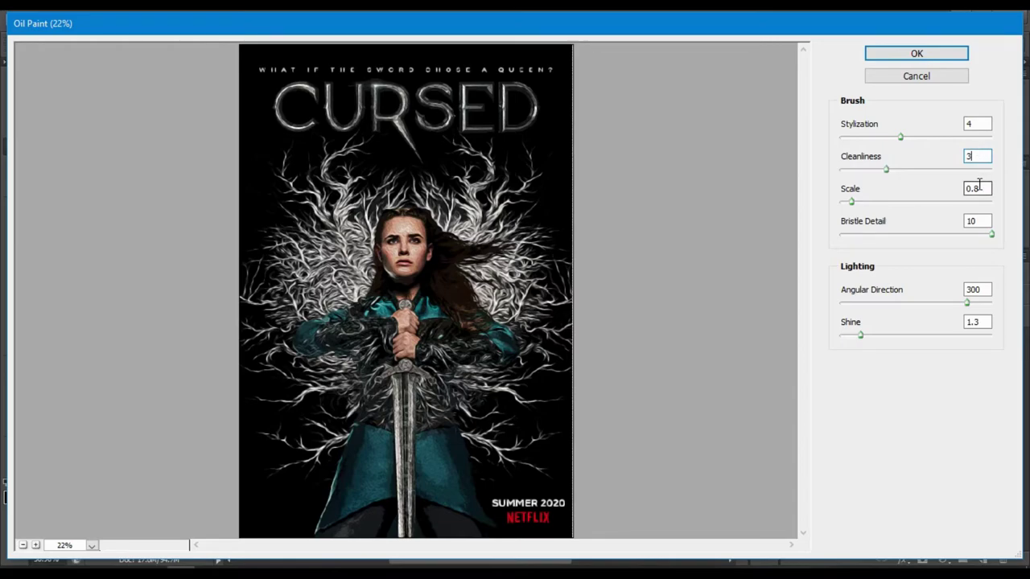
pyautogui.doubleClick(979, 184)
pyautogui.write('0.1')
# Set Bristle Detail, Angular Direction and Shine to 0 and apply the Oil Paint effect.
pyautogui.doubleClick(973, 221)
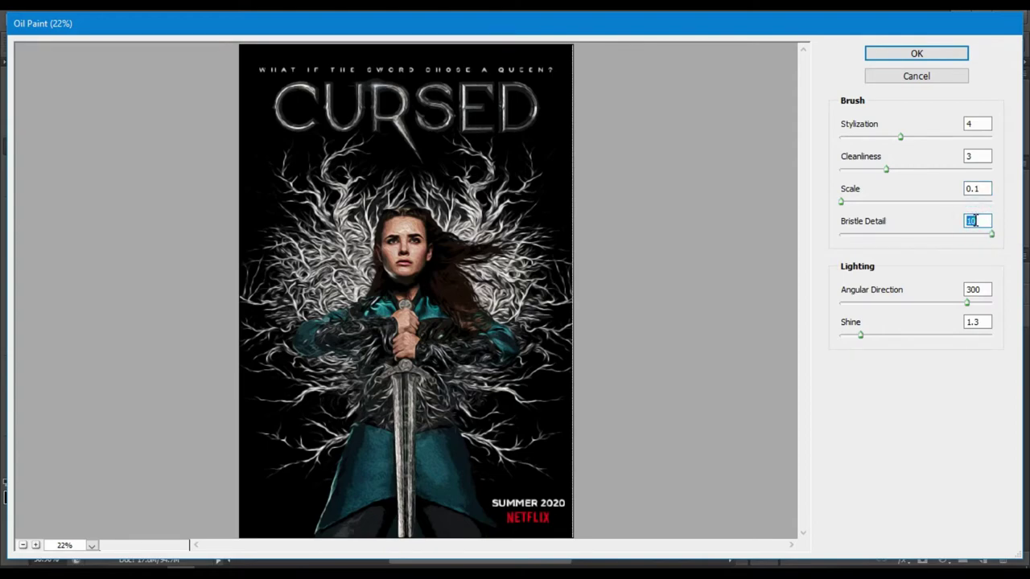
pyautogui.write('0')
pyautogui.doubleClick(974, 290)
pyautogui.write('0')
pyautogui.doubleClick(974, 322)
pyautogui.write('0')
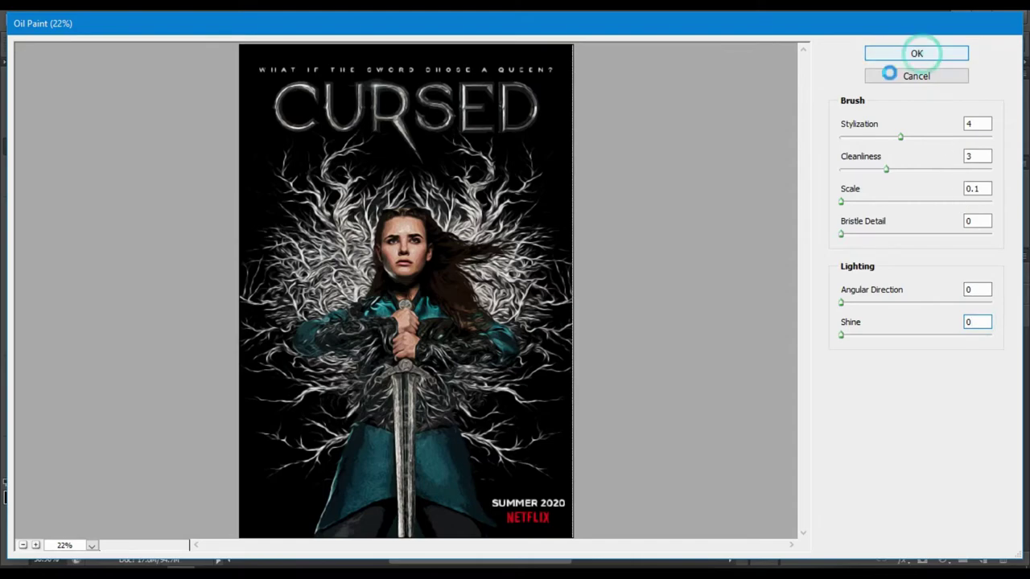
pyautogui.press('Return')
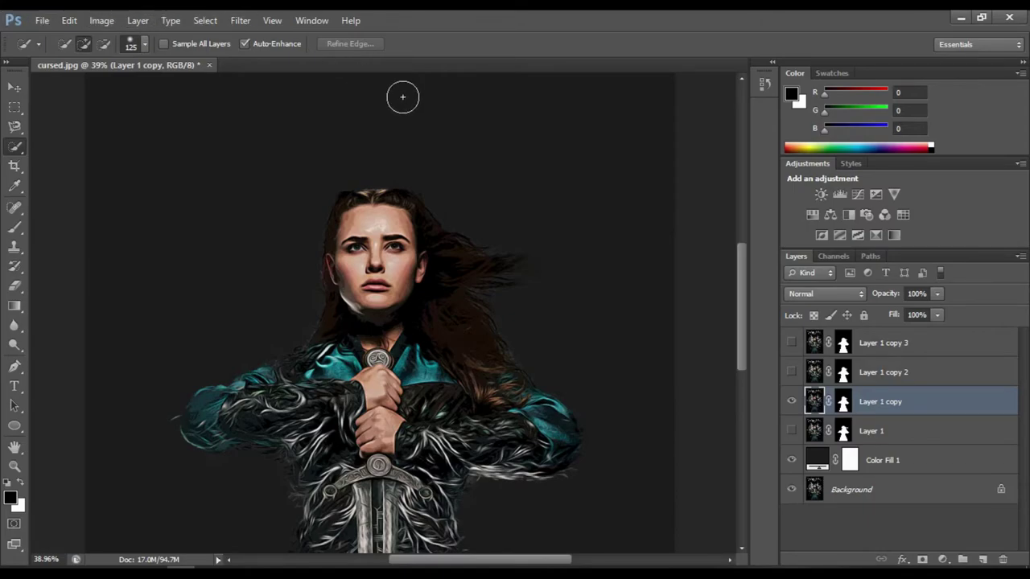
# Re-sharpen Layer 1 copy with Unsharp Mask at Amount 60%, then review the sword and face.
pyautogui.click(240, 21)
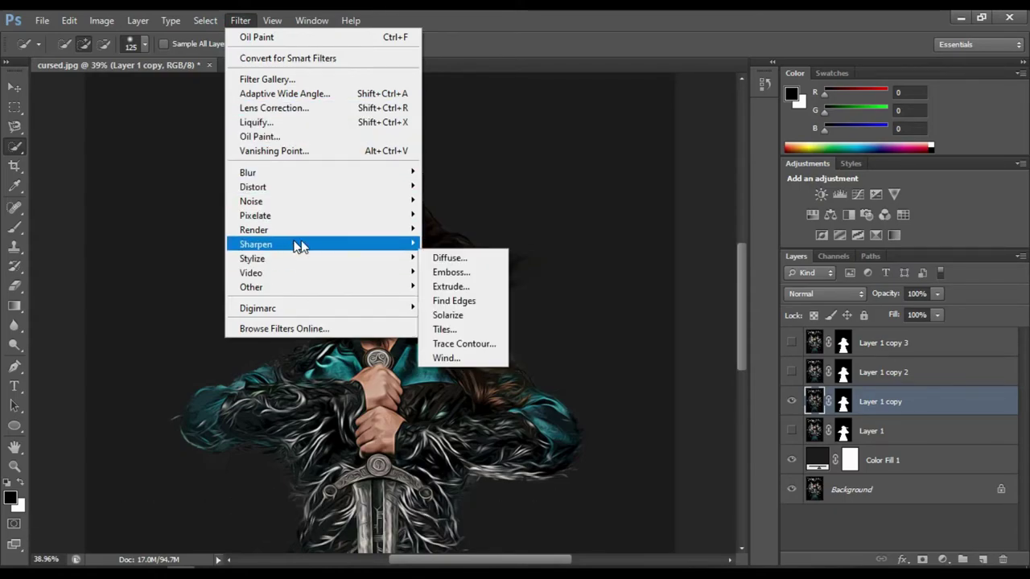
pyautogui.moveTo(256, 244)
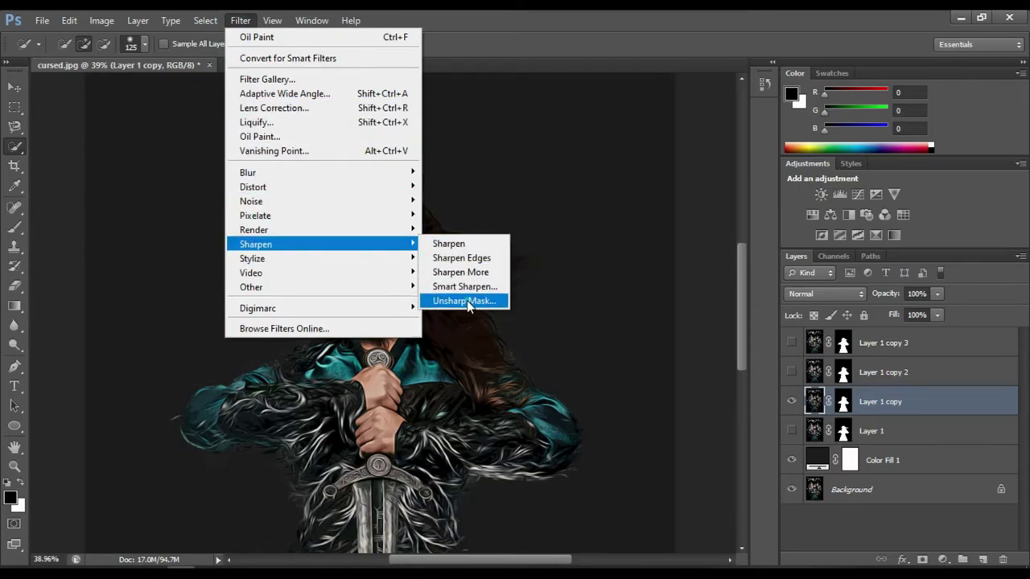
pyautogui.click(465, 300)
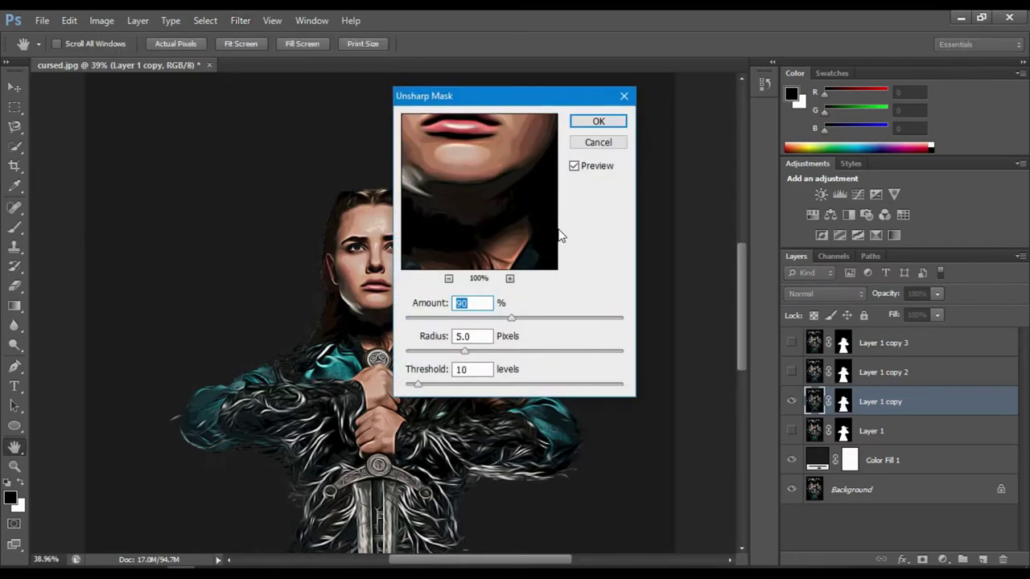
pyautogui.doubleClick(479, 304)
pyautogui.write('60')
pyautogui.click(596, 120)
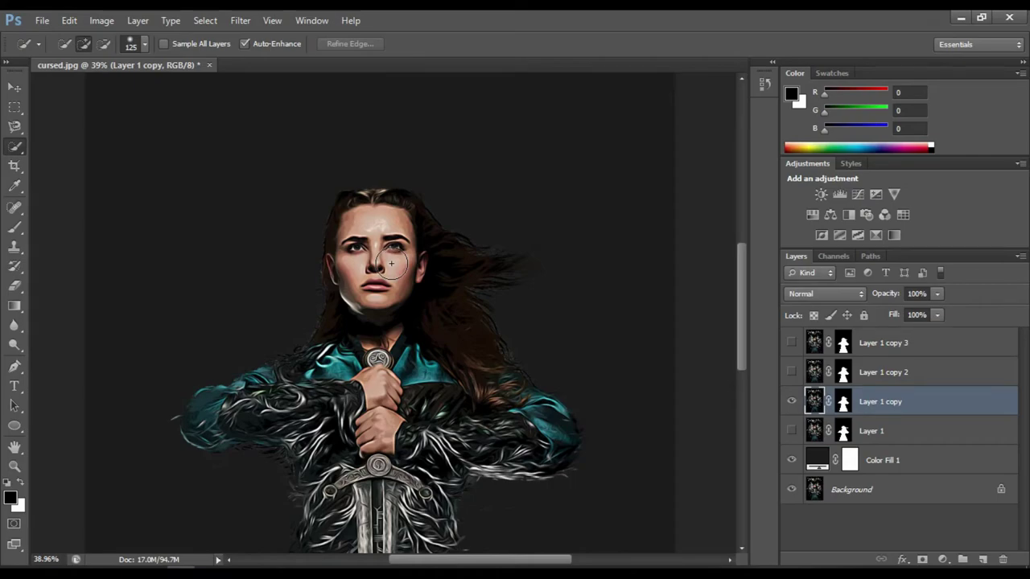
pyautogui.moveTo(392, 263); pyautogui.dragTo(378, 84)
pyautogui.moveTo(409, 391)
pyautogui.mouseDown()
pyautogui.moveTo(402, 248)
pyautogui.moveTo(422, 491)
pyautogui.mouseUp()
pyautogui.moveTo(414, 298); pyautogui.dragTo(414, 338)
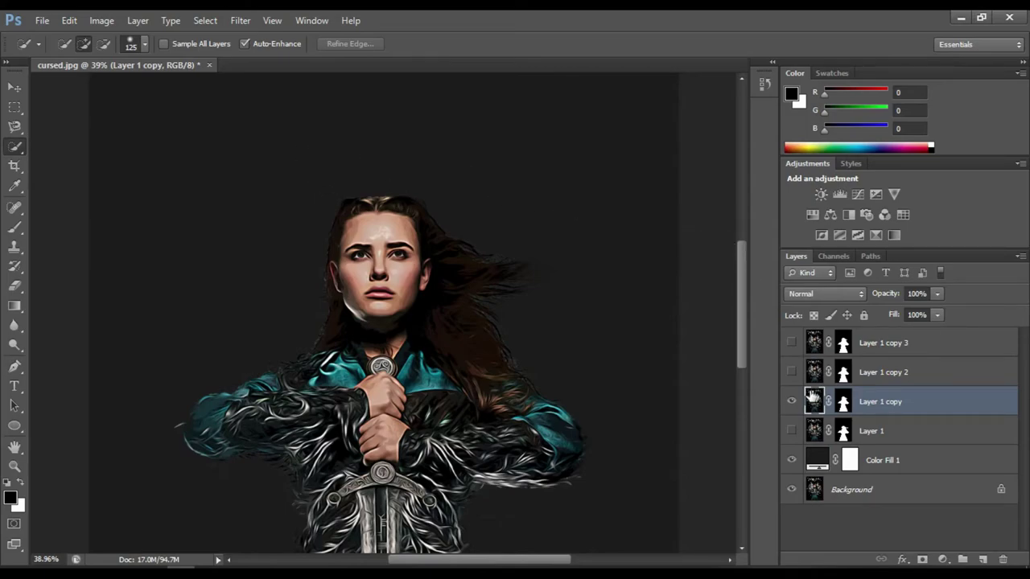
# Show and select Layer 1 copy 2, then choose Poster Edges in the Filter Gallery.
pyautogui.click(792, 372)
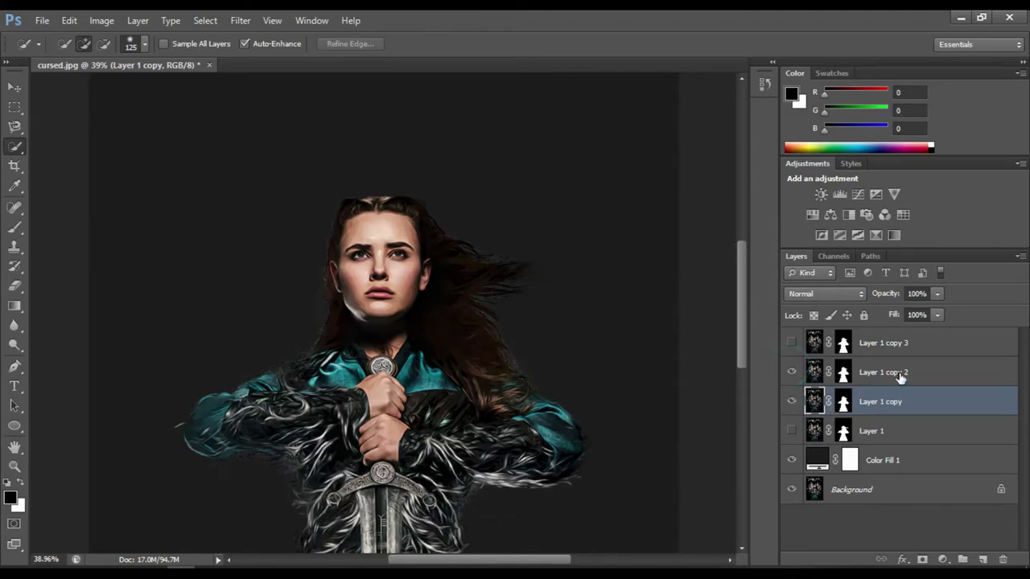
pyautogui.click(898, 374)
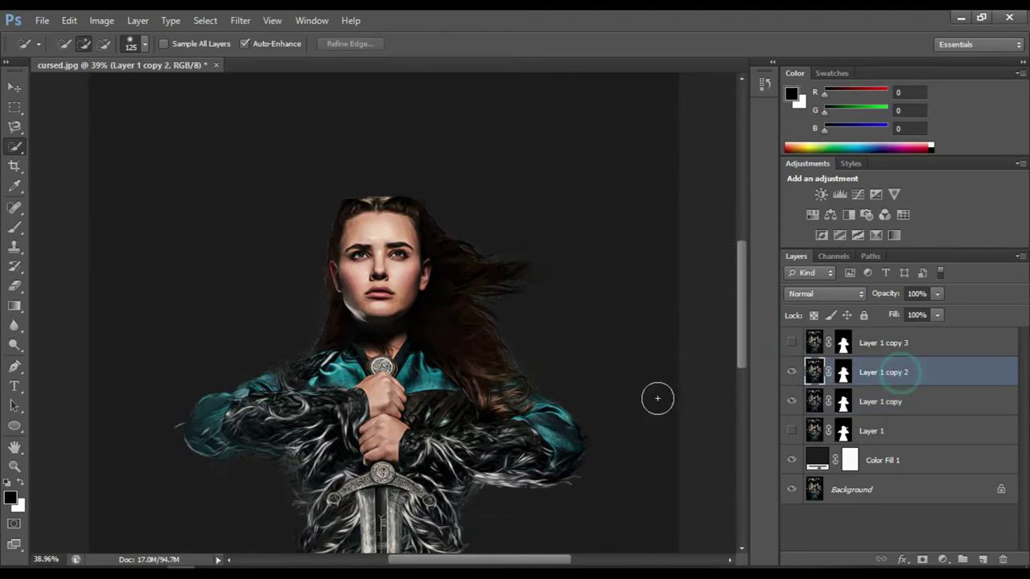
pyautogui.click(240, 20)
pyautogui.click(267, 79)
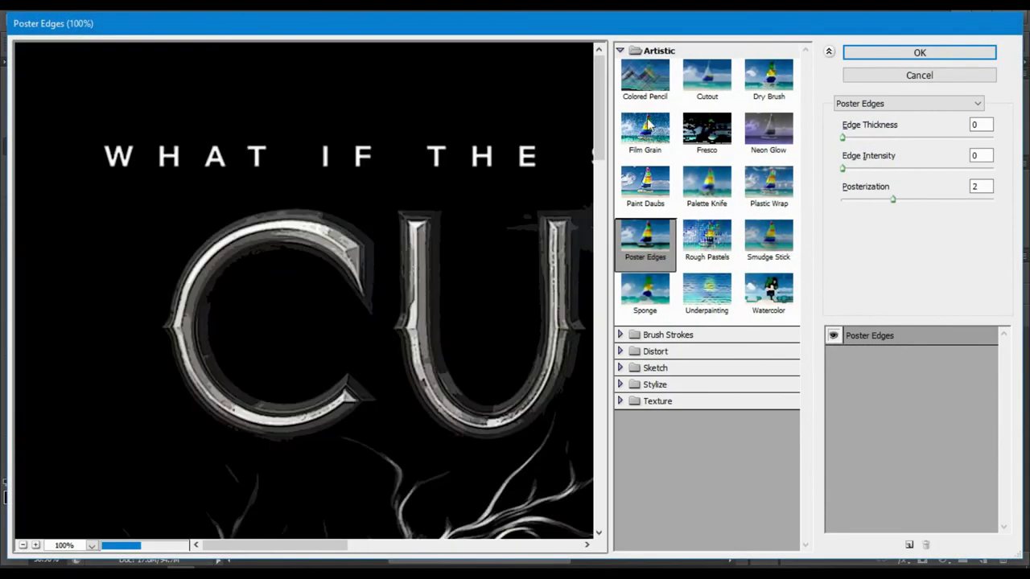
pyautogui.click(646, 197)
pyautogui.click(654, 256)
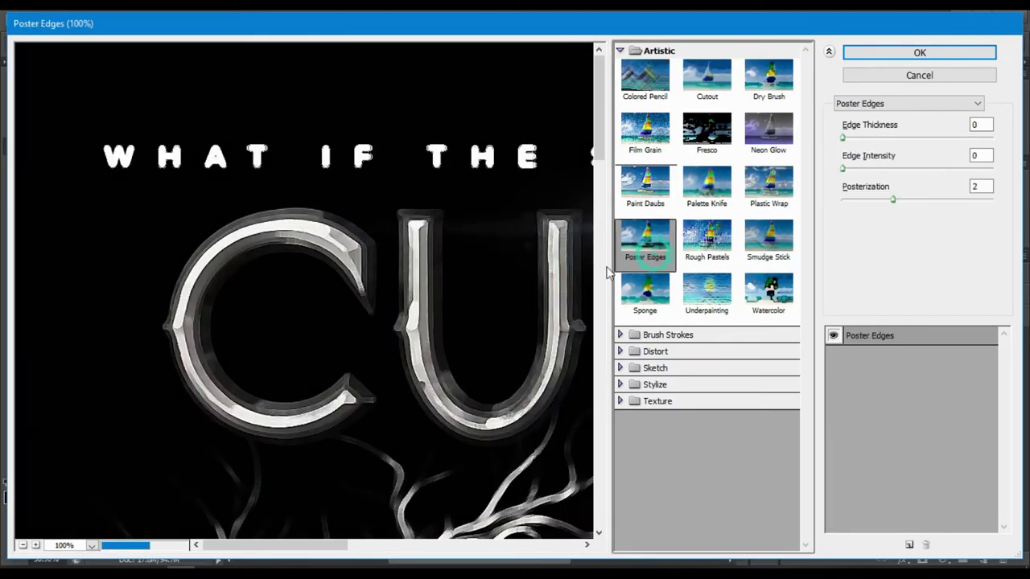
pyautogui.click(23, 546)
pyautogui.click(24, 546)
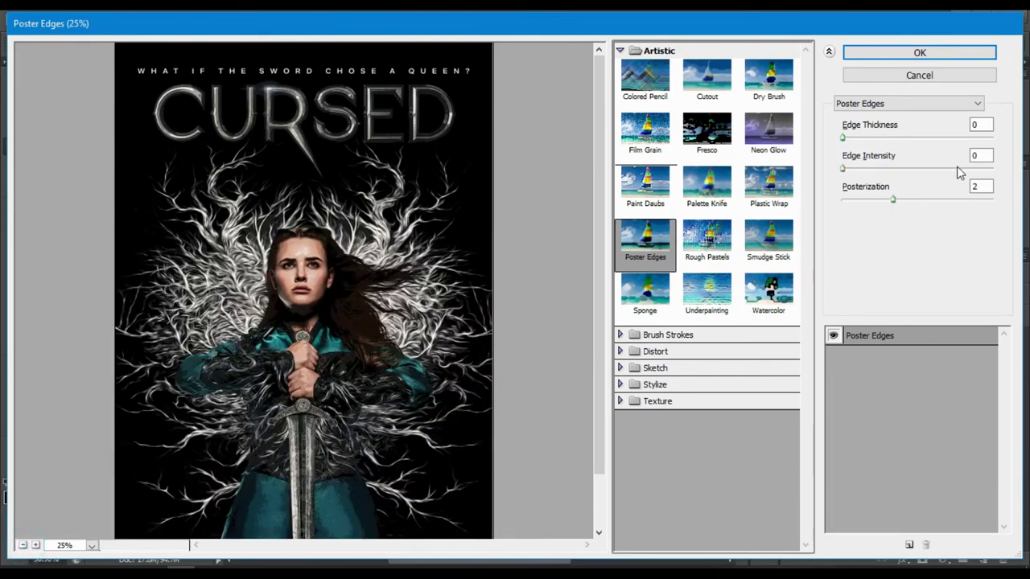
# Apply Poster Edges with Edge Intensity 3 and Posterization 6, then bring up Oil Paint.
pyautogui.doubleClick(980, 156)
pyautogui.write('3')
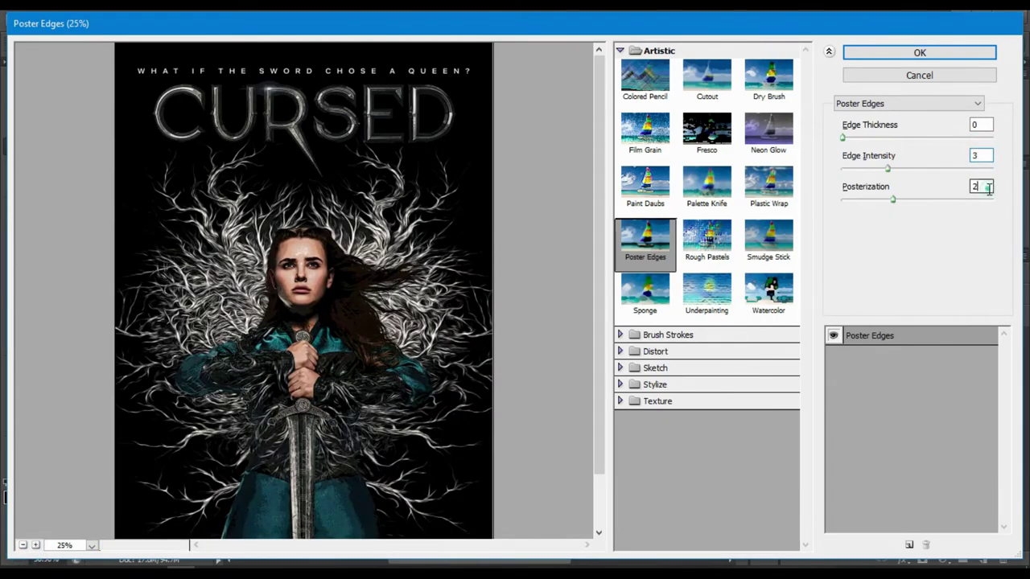
pyautogui.click(982, 186)
pyautogui.doubleClick(982, 186)
pyautogui.write('6')
pyautogui.click(947, 52)
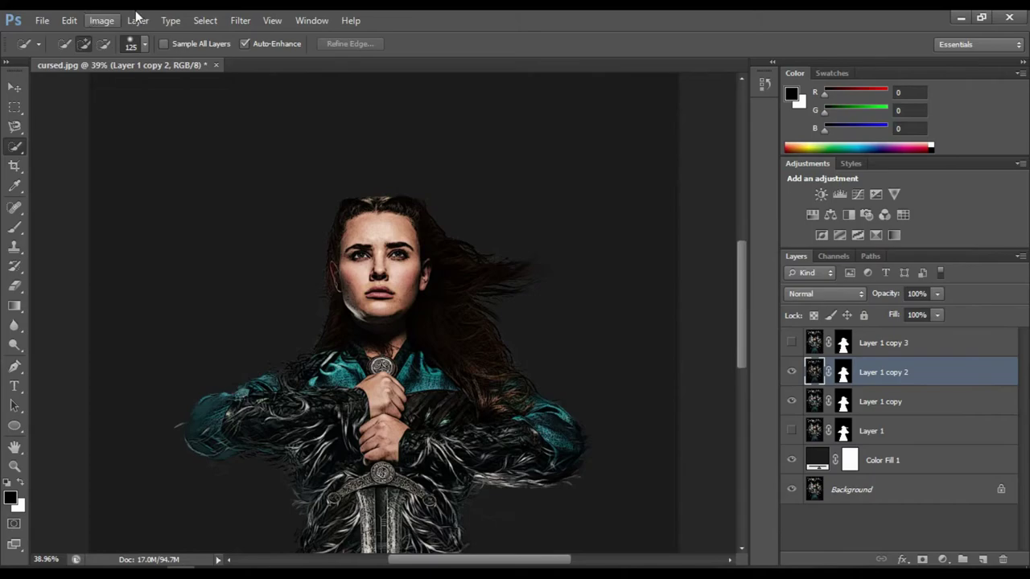
pyautogui.click(241, 20)
pyautogui.click(259, 136)
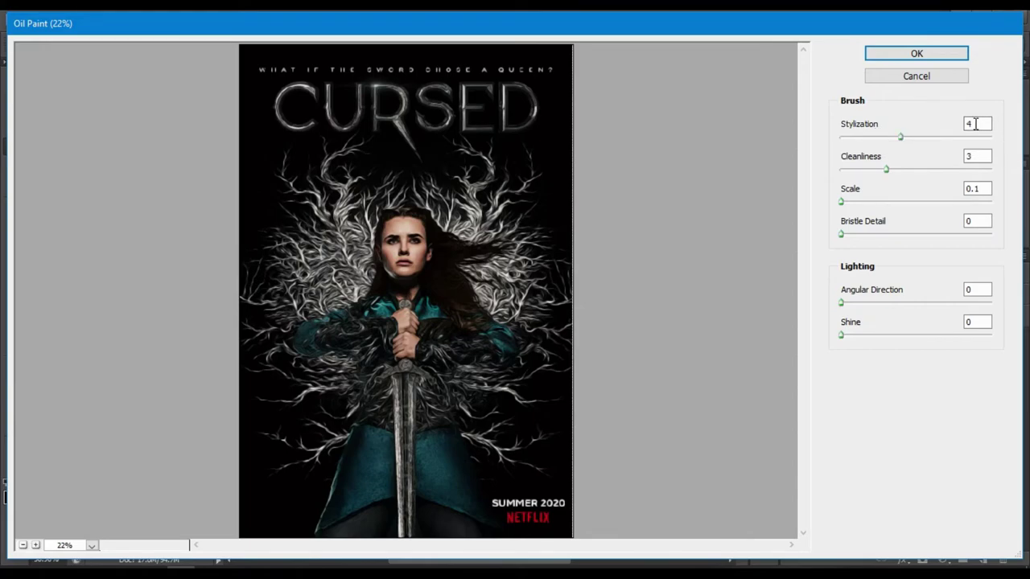
# Apply Oil Paint to Layer 1 copy 2 after adjusting Stylization and Cleanliness.
pyautogui.click(976, 123)
pyautogui.click(978, 155)
pyautogui.click(916, 54)
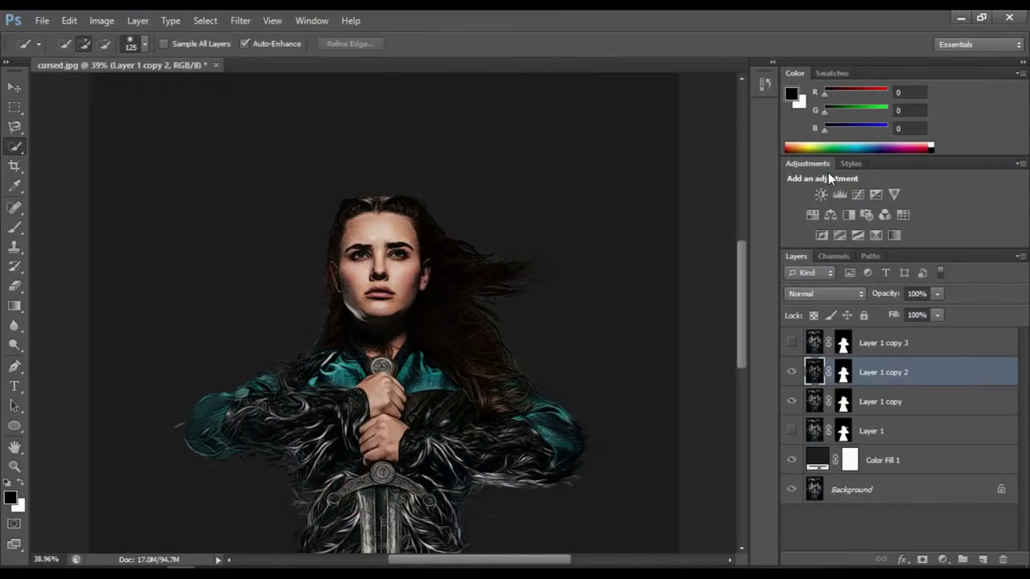
# Blend Layer 1 copy 2 in Overlay at about 22% opacity, then show and select Layer 1 copy 3.
pyautogui.click(825, 293)
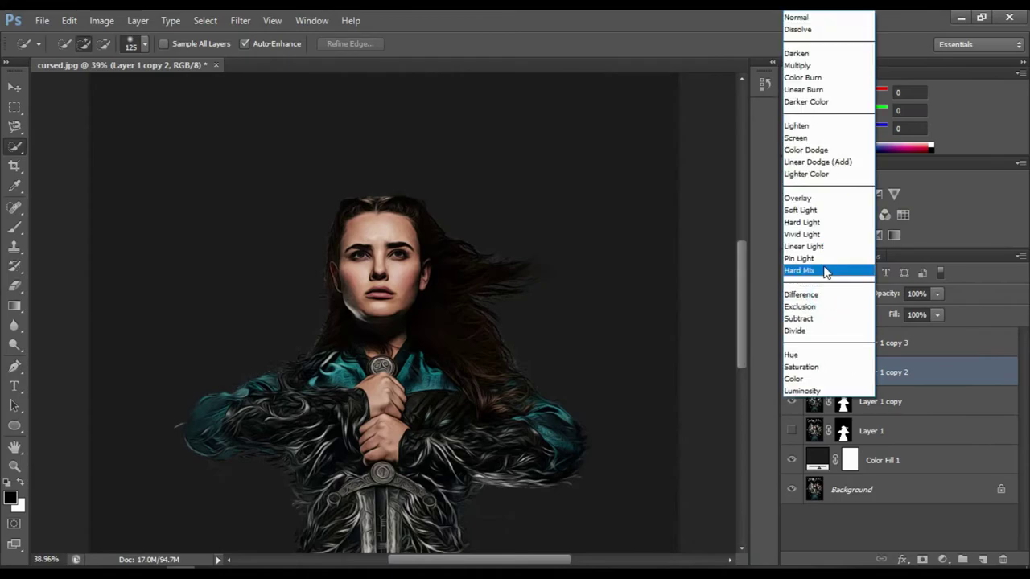
pyautogui.click(815, 200)
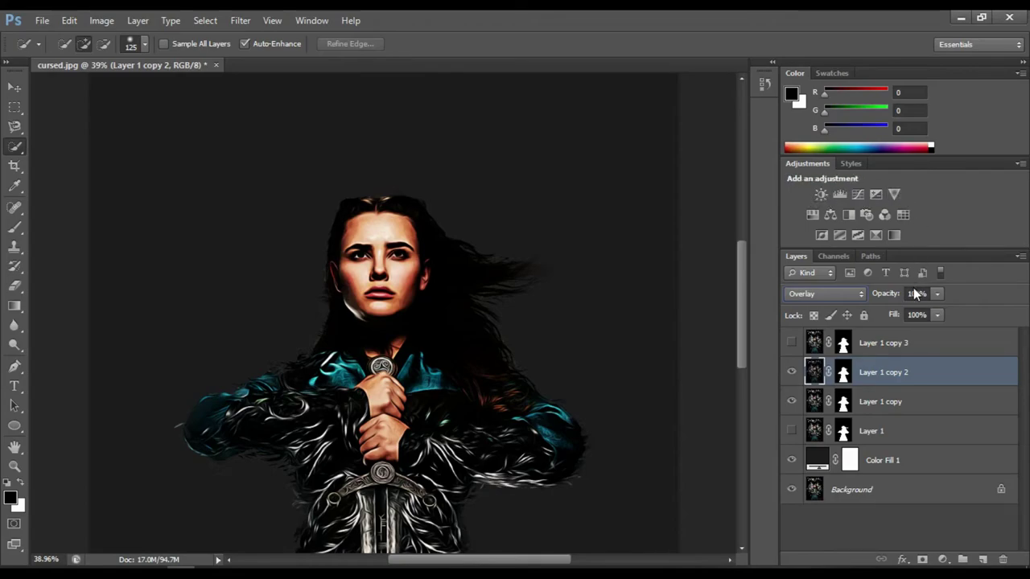
pyautogui.moveTo(939, 294); pyautogui.dragTo(878, 313)
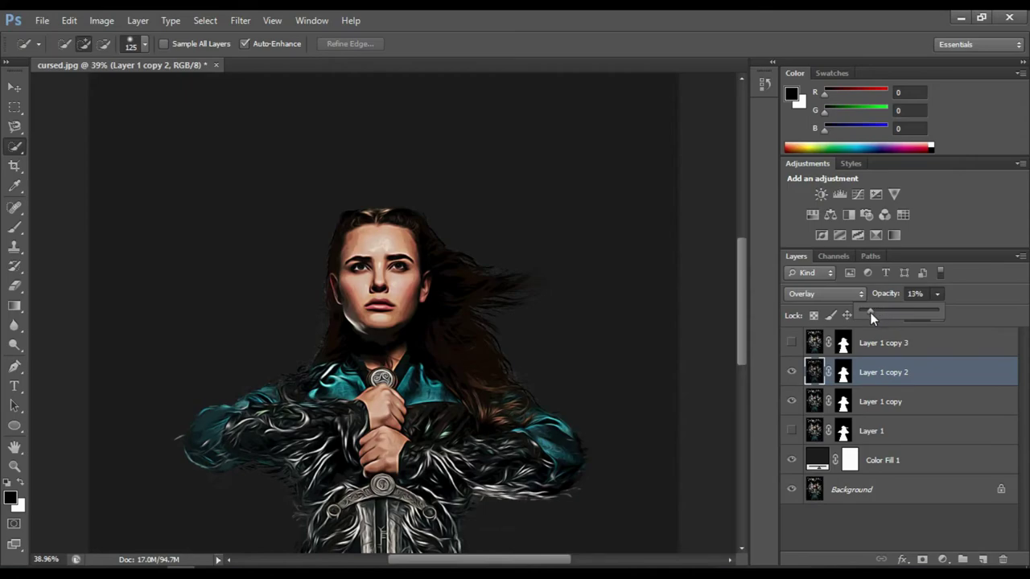
pyautogui.moveTo(875, 319); pyautogui.dragTo(878, 320)
pyautogui.click(793, 342)
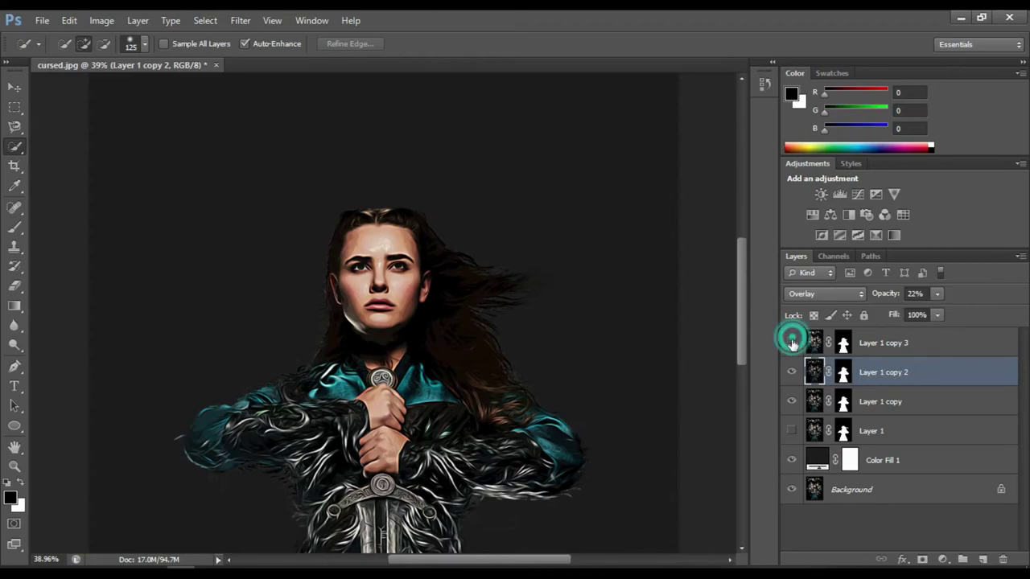
pyautogui.click(829, 344)
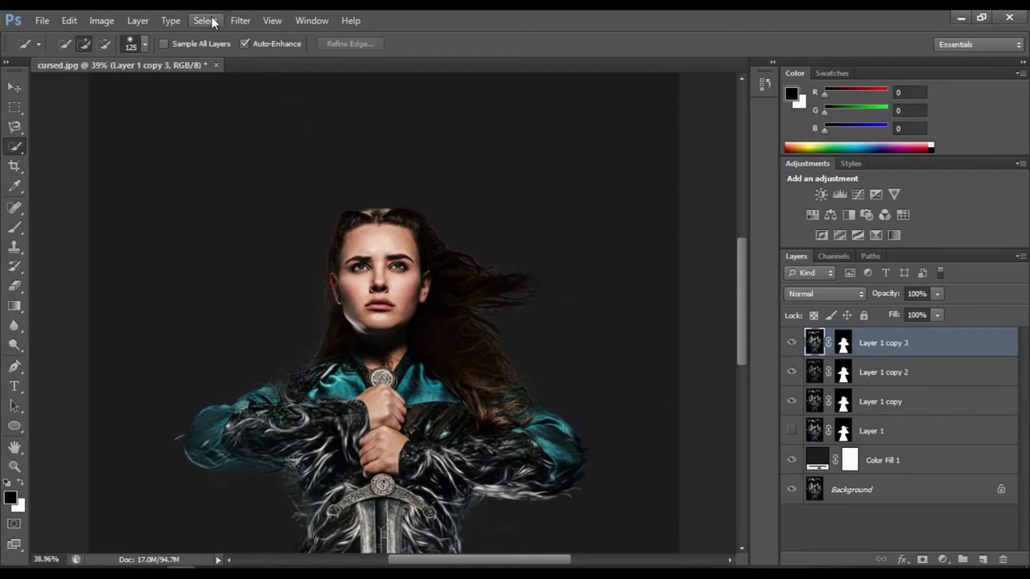
# Apply a High Pass filter with 2.0-pixel radius to Layer 1 copy 3.
pyautogui.click(240, 20)
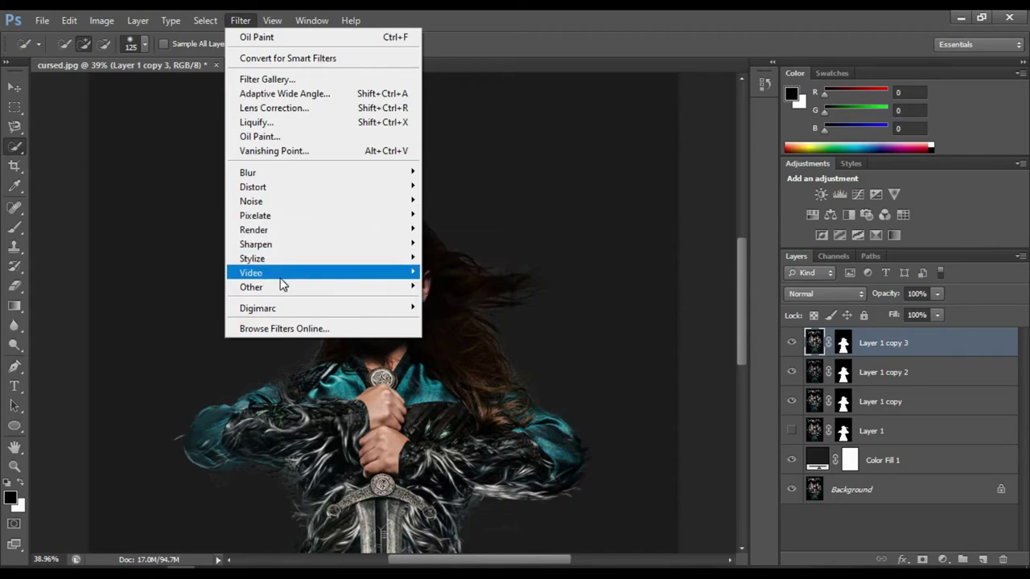
pyautogui.moveTo(251, 287)
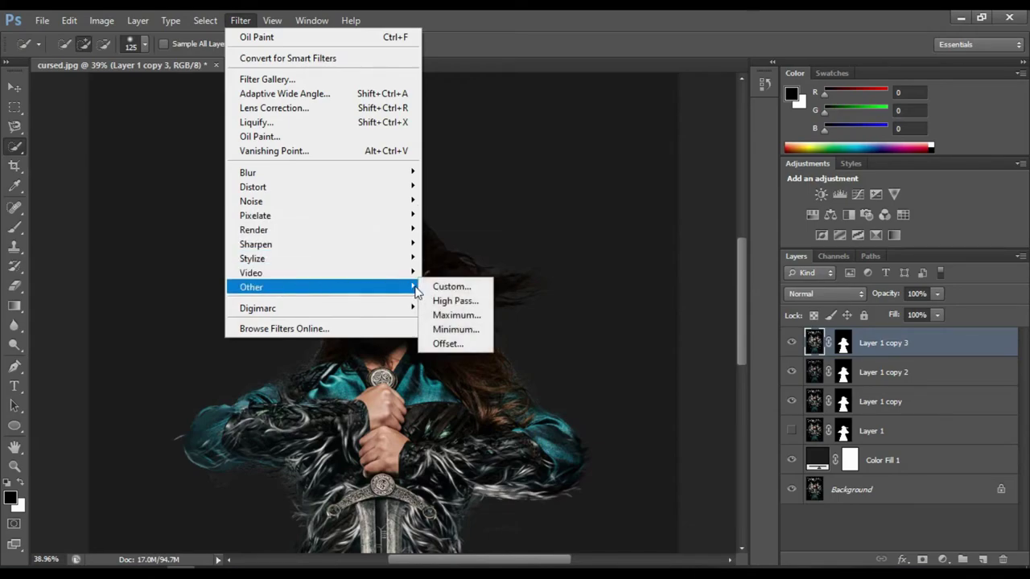
pyautogui.click(439, 301)
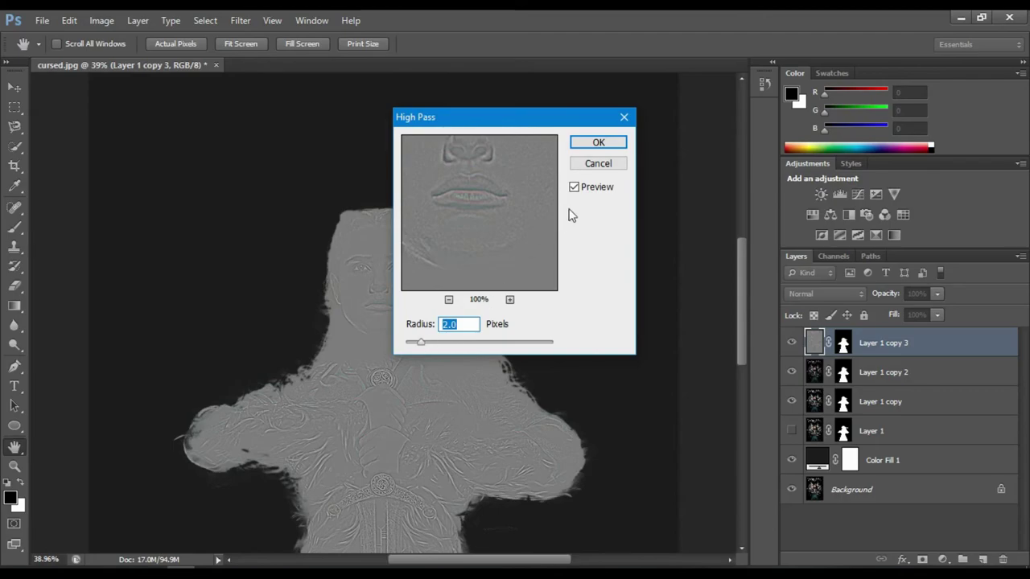
pyautogui.click(599, 144)
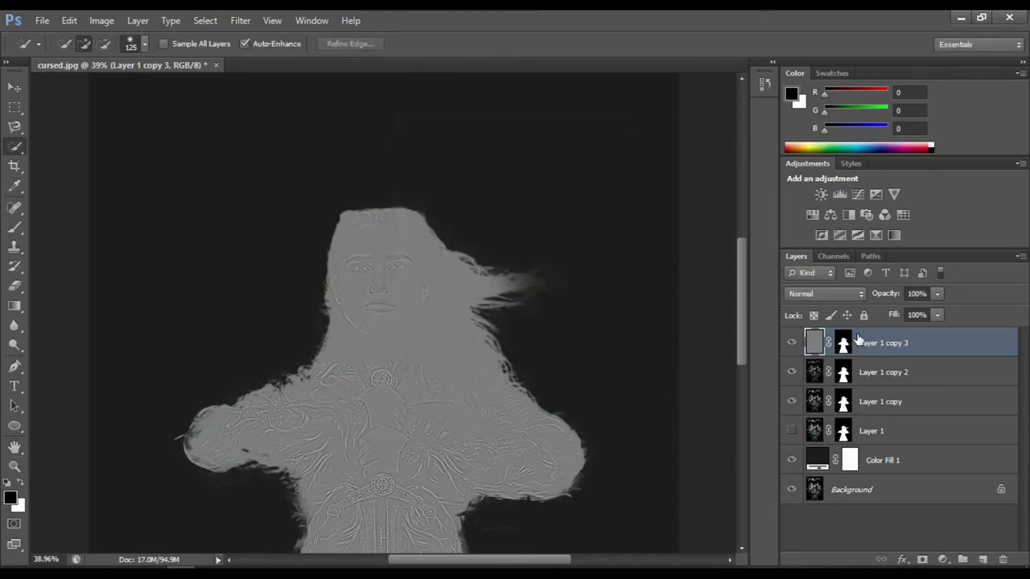
# Set Layer 1 copy 3 to Overlay blend mode, then add a Levels adjustment layer.
pyautogui.click(845, 294)
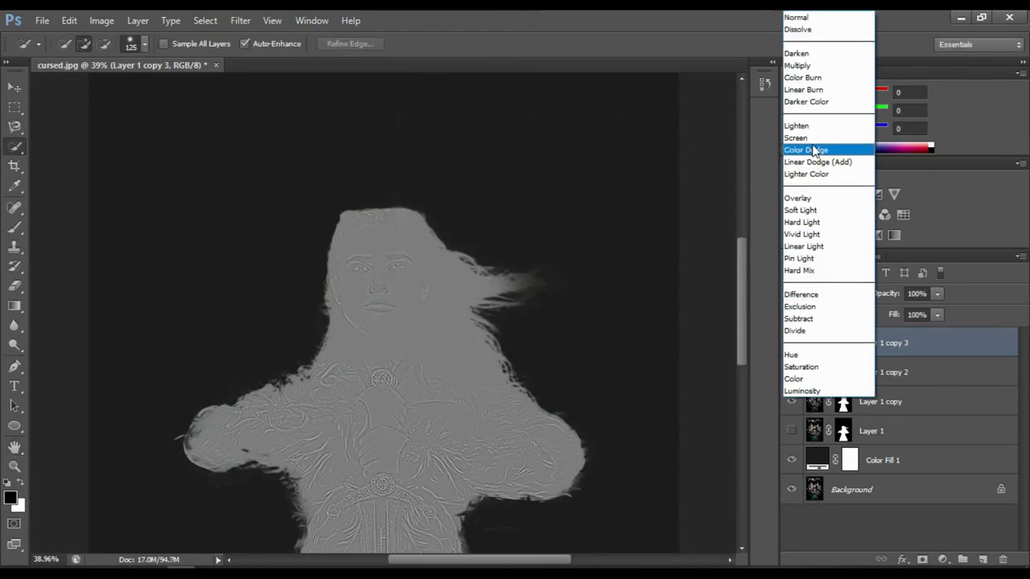
pyautogui.click(813, 196)
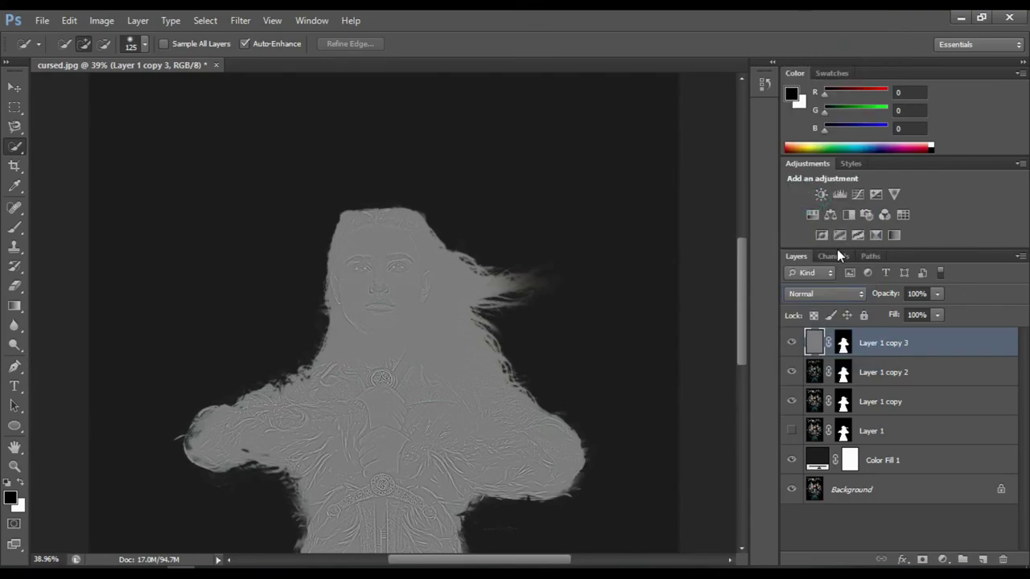
pyautogui.click(854, 296)
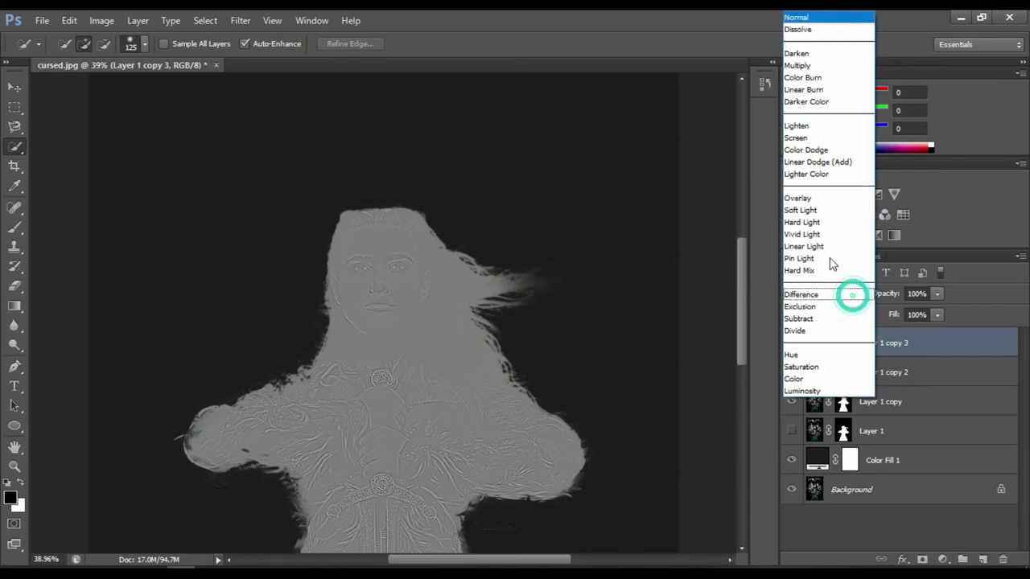
pyautogui.click(810, 201)
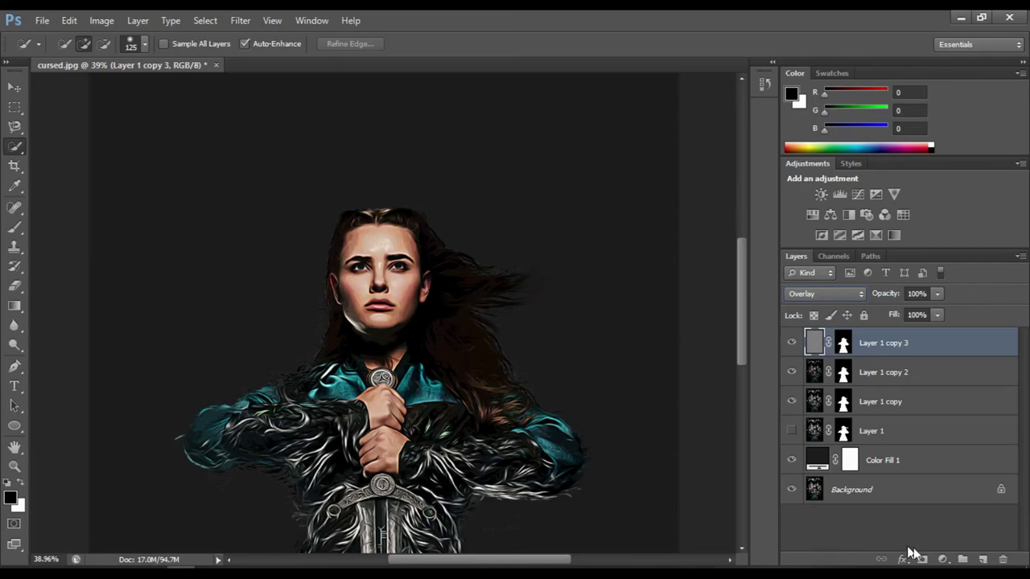
pyautogui.click(942, 559)
pyautogui.click(910, 352)
# Undo the Levels layer and add a Vibrance layer at Vibrance +22, Saturation +10.
pyautogui.hotkey('ctrl', 'z')
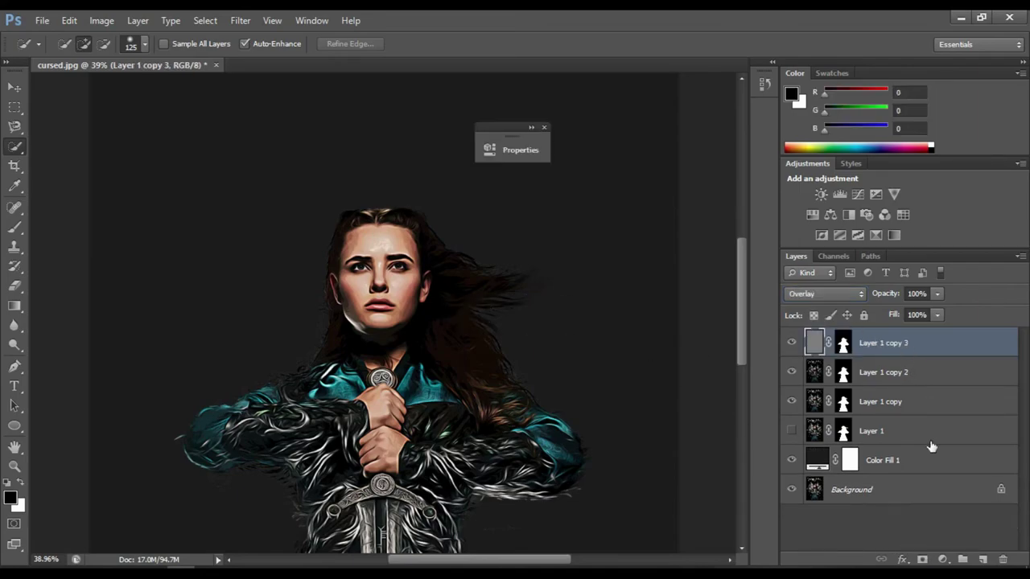
pyautogui.click(943, 560)
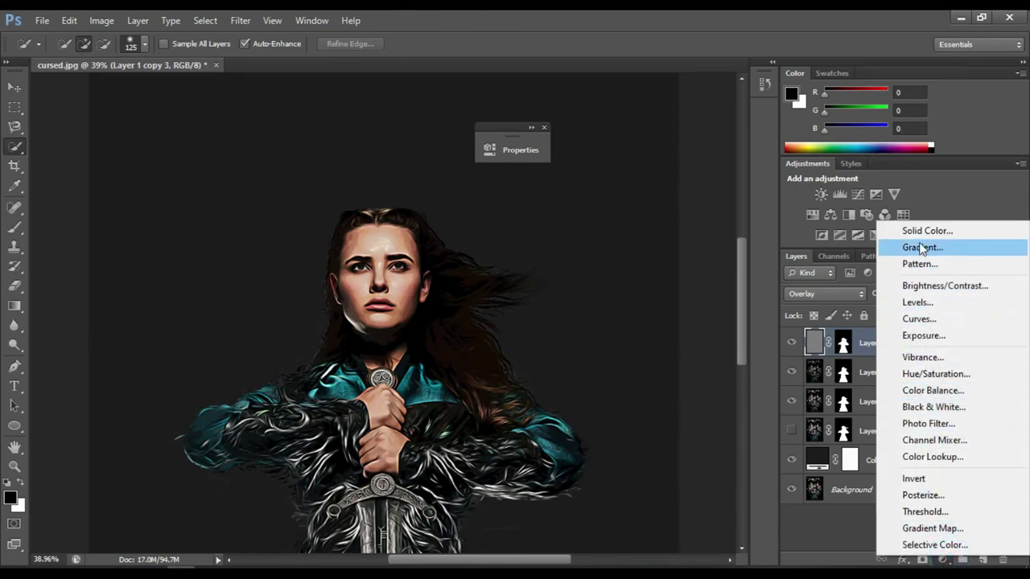
pyautogui.click(918, 357)
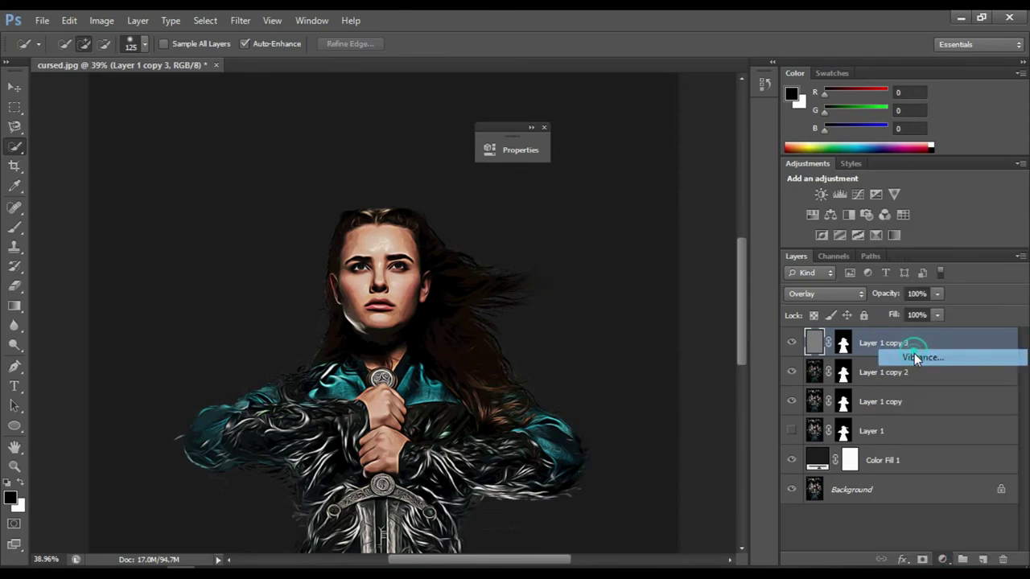
pyautogui.moveTo(654, 199); pyautogui.dragTo(726, 201)
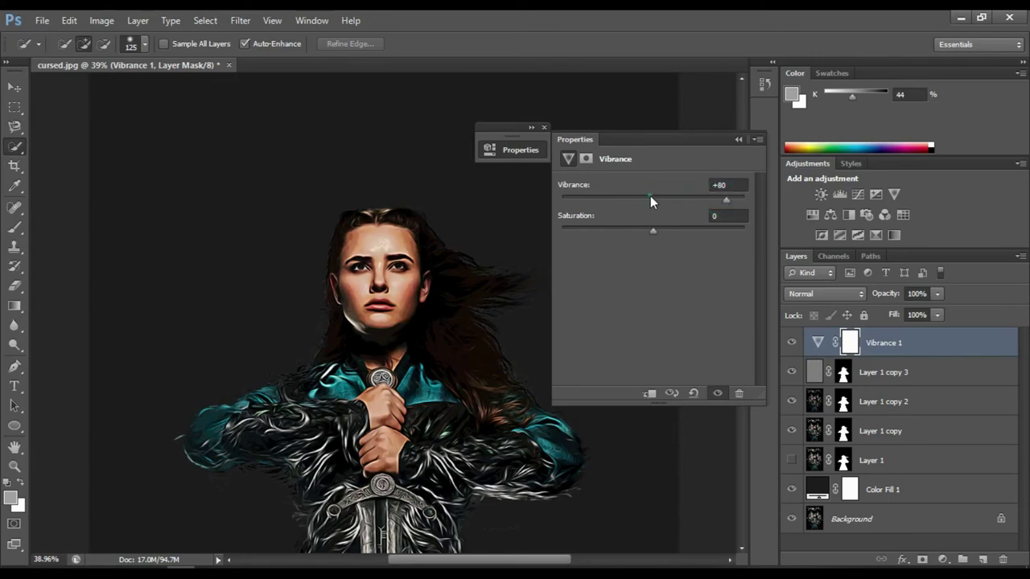
pyautogui.click(663, 200)
pyautogui.click(673, 199)
pyautogui.click(664, 229)
pyautogui.click(738, 140)
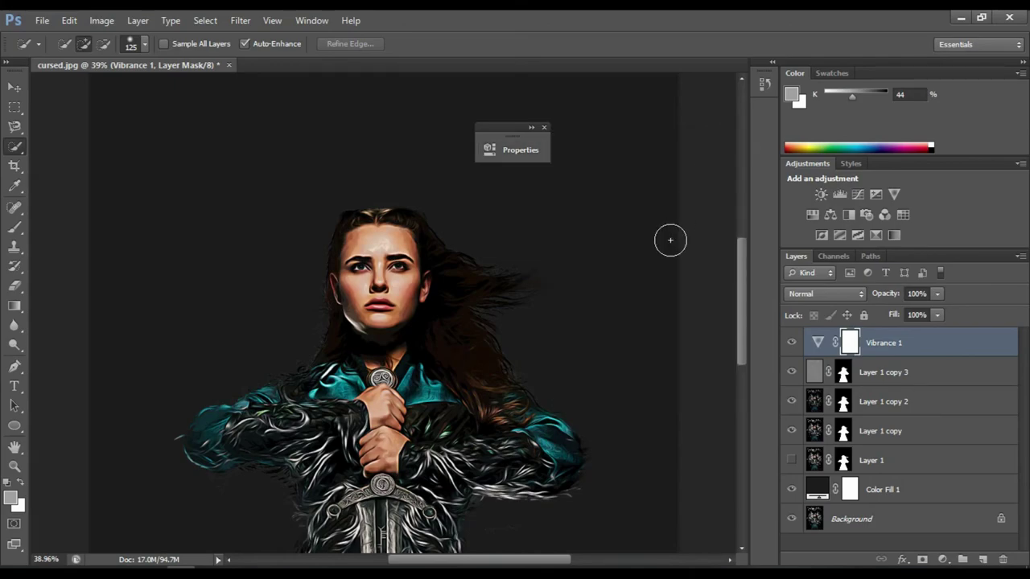
# Zoom out and dock the collapsed Properties panel into the right panel column.
pyautogui.scroll(-1, 489, 321)
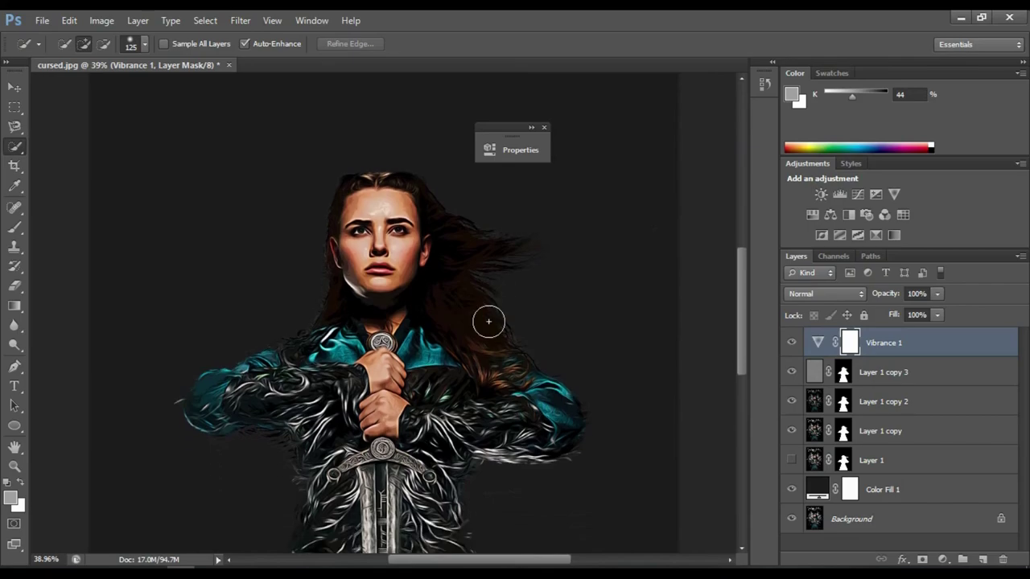
pyautogui.scroll(-1, 489, 322)
pyautogui.scroll(-1, 489, 310)
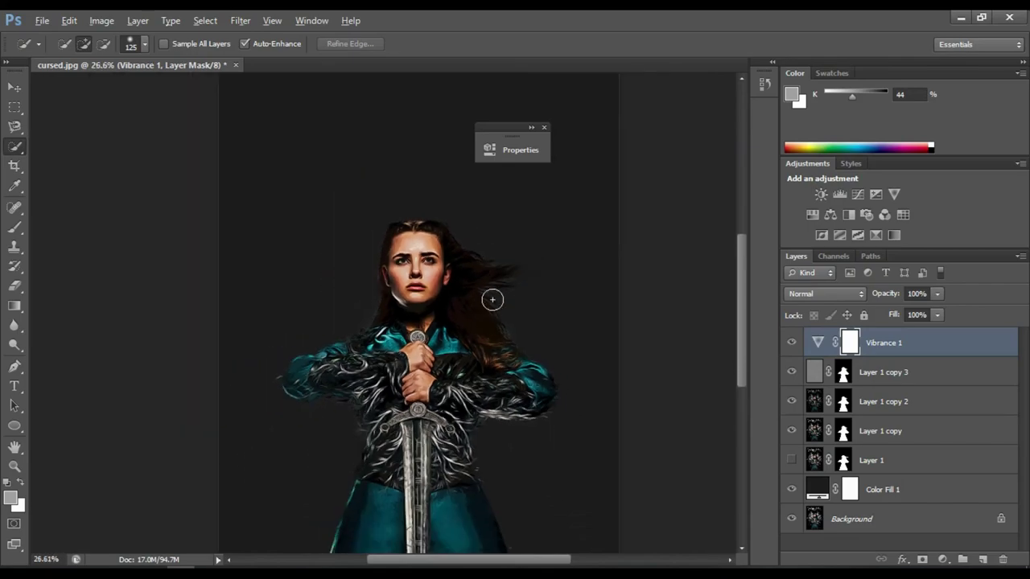
pyautogui.click(531, 128)
pyautogui.click(669, 127)
pyautogui.moveTo(501, 125); pyautogui.dragTo(758, 112)
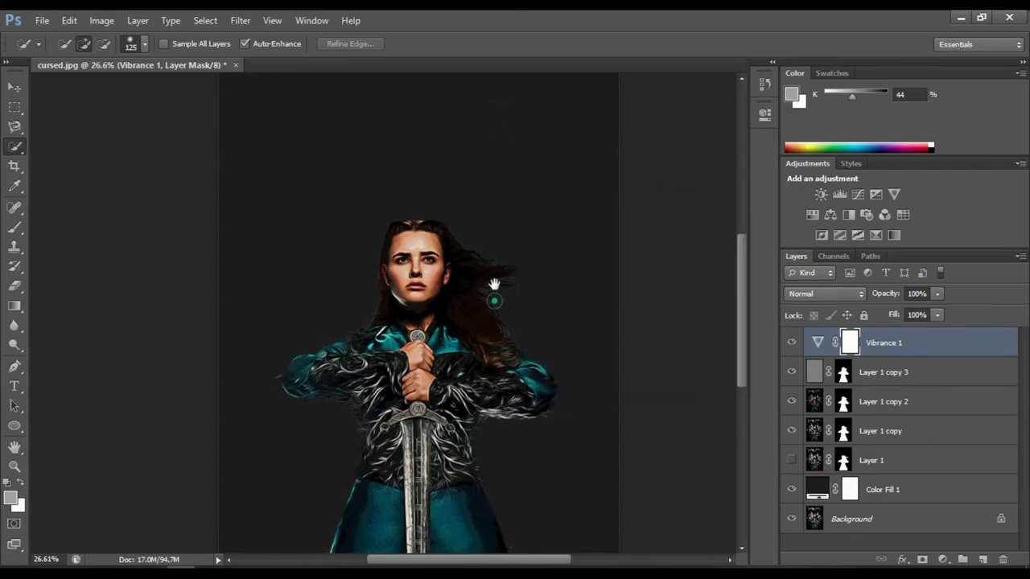
# Pan the view to centre the finished painterly figure of the woman.
pyautogui.moveTo(491, 341); pyautogui.dragTo(481, 216)
pyautogui.moveTo(484, 167); pyautogui.dragTo(478, 230)
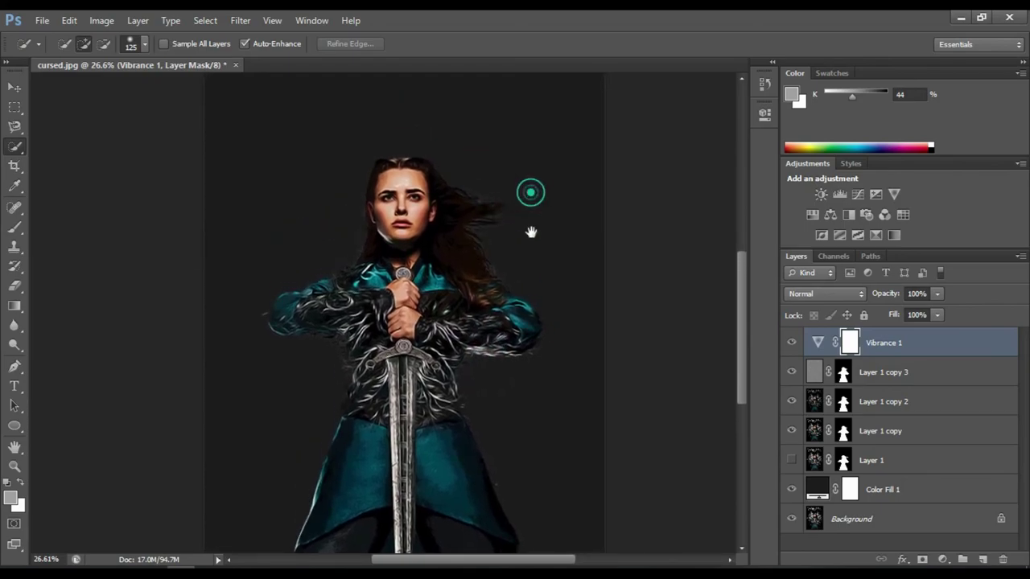
pyautogui.moveTo(529, 191); pyautogui.dragTo(531, 249)
pyautogui.moveTo(515, 288); pyautogui.dragTo(515, 226)
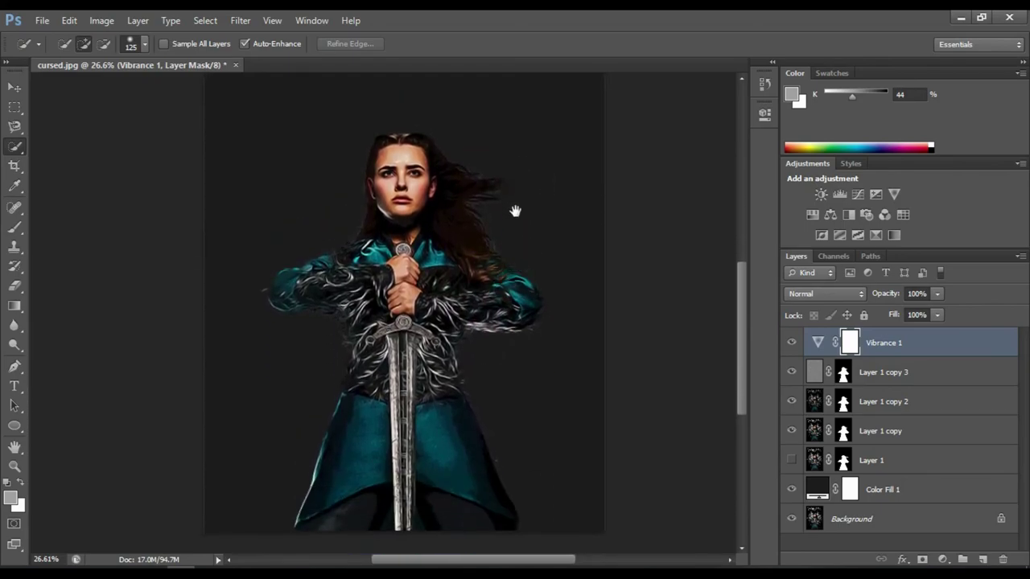